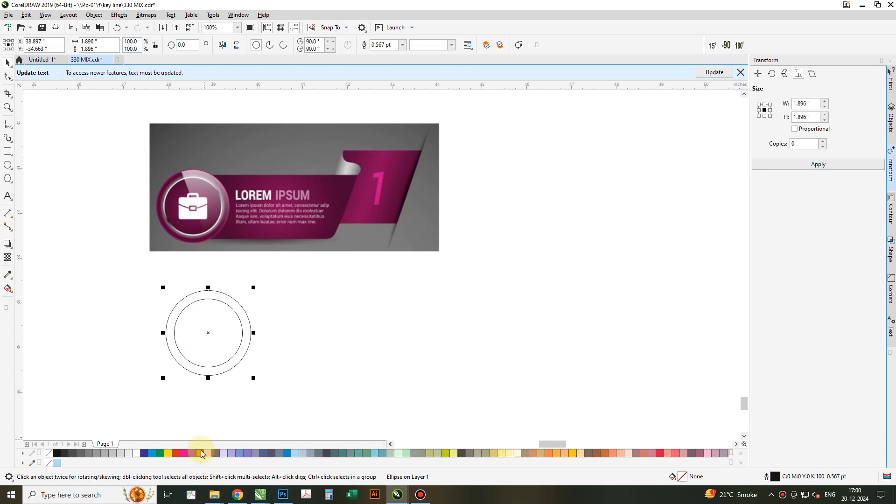
Give the outer circle a magenta outline 1.0 pt wide.
right_click(183, 453)
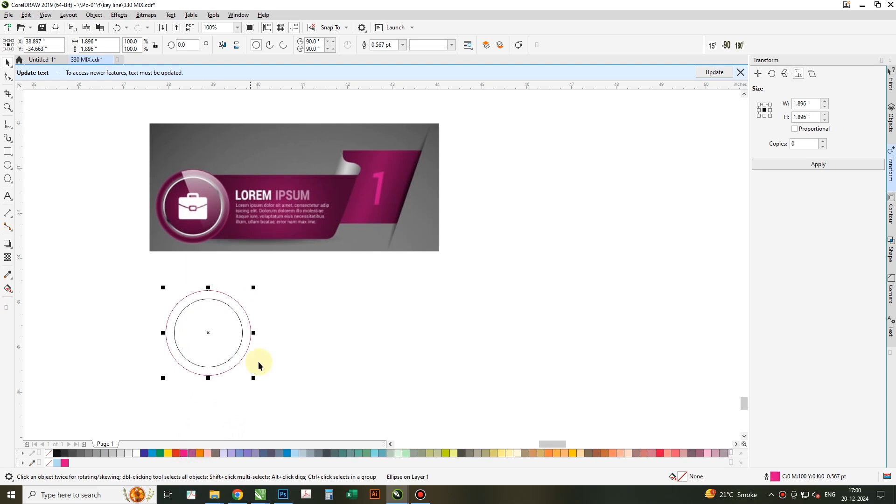
left_click(403, 45)
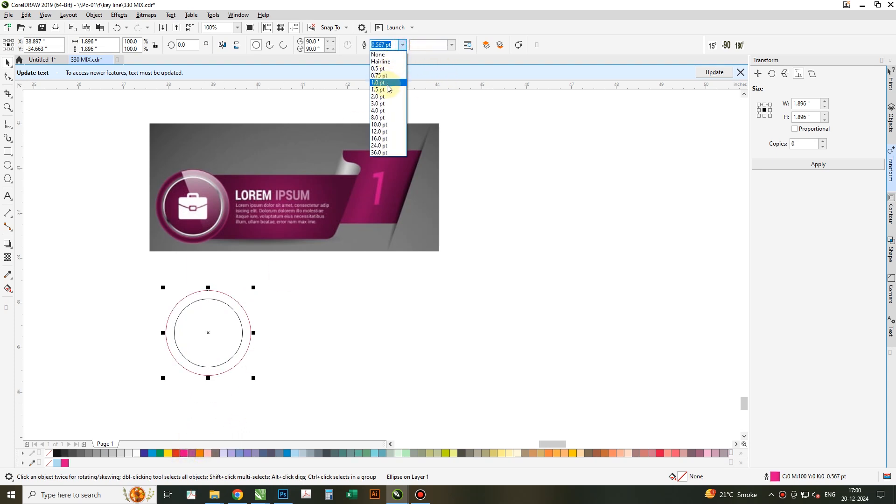
left_click(384, 88)
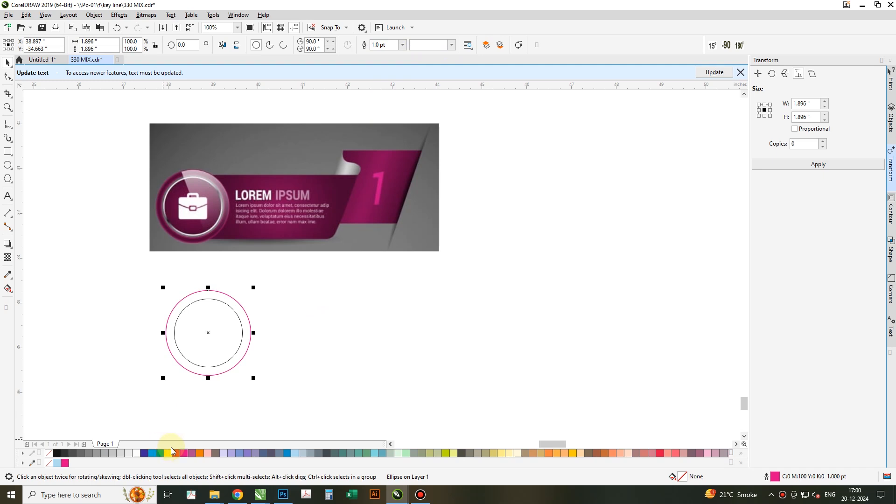
Sample the dark purple from the reference banner's ribbon and fill the outer circle with it.
left_click(7, 276)
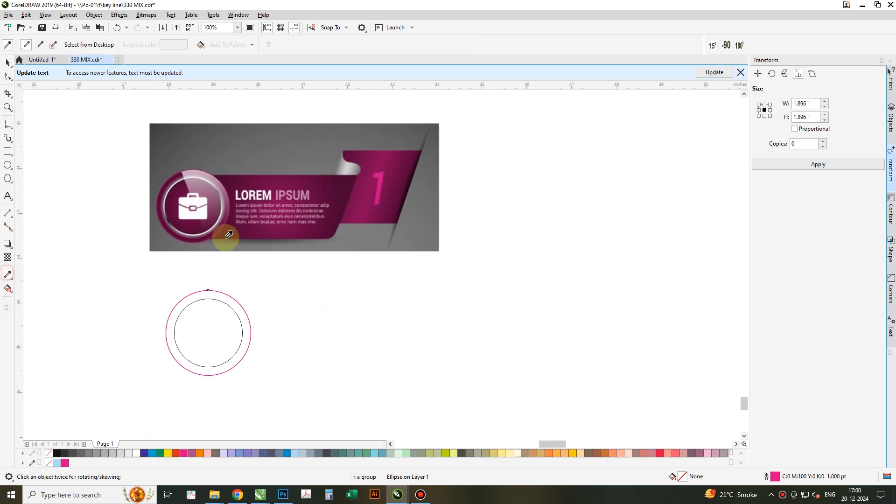
left_click(352, 183)
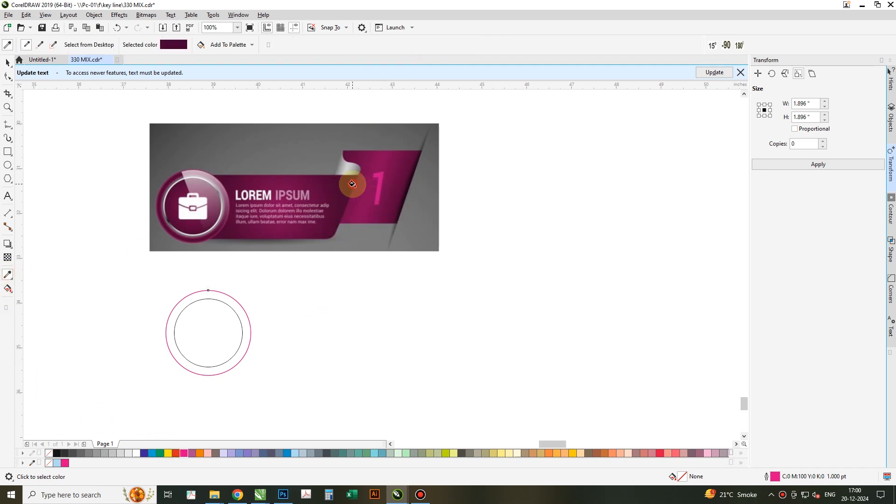
left_click(235, 304)
key("space")
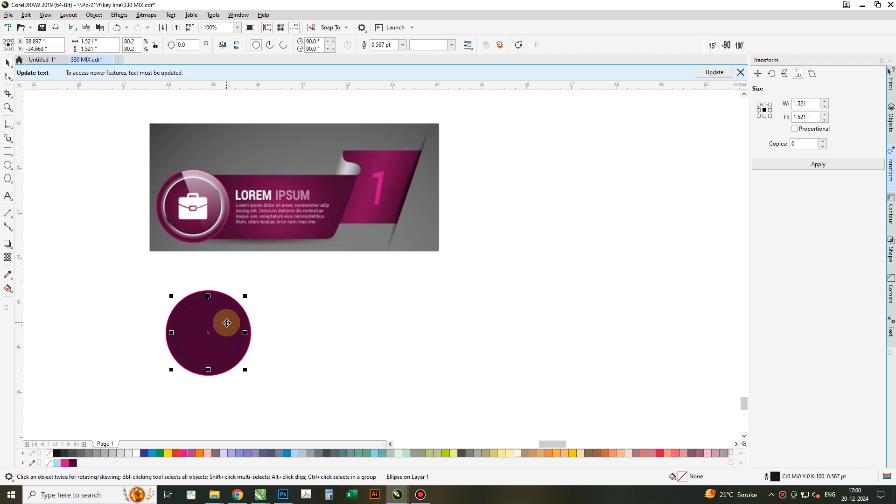
Duplicate the inner circle concentrically as a slightly smaller circle about 1.44 inches wide, and reselect the larger inner circle.
scroll(214, 332, "up", 1)
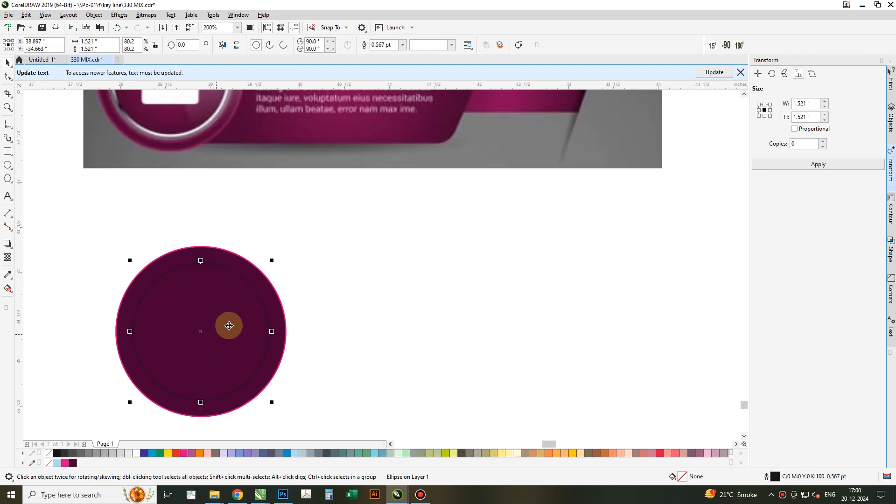
left_click_drag(274, 259, 278, 261)
right_click(278, 262)
key("Tab")
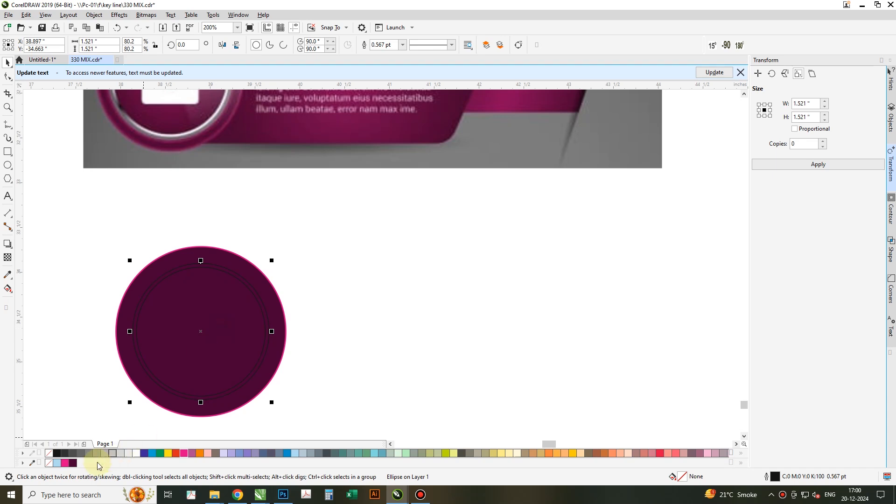
Fill the larger inner circle with 70% black and turn it into a conical fountain fill fading to white.
left_click(86, 454)
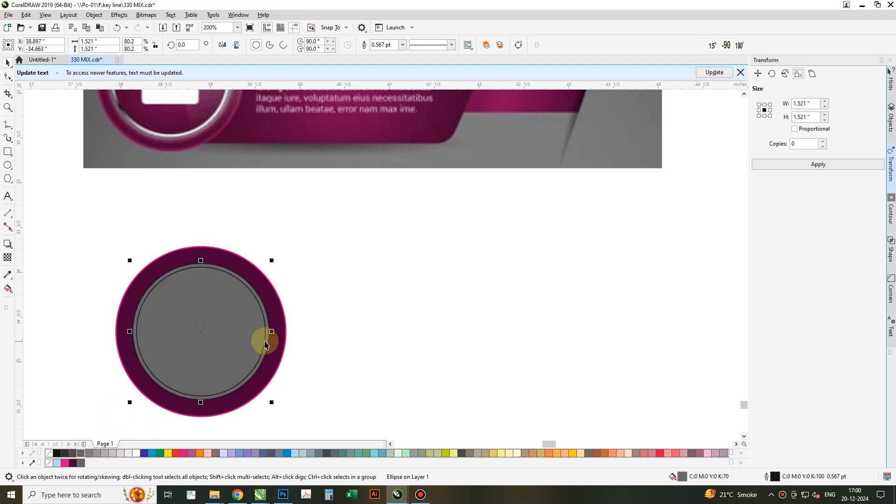
scroll(260, 346, "down", 1)
scroll(236, 341, "up", 1)
key("g")
left_click_drag(169, 327, 306, 332)
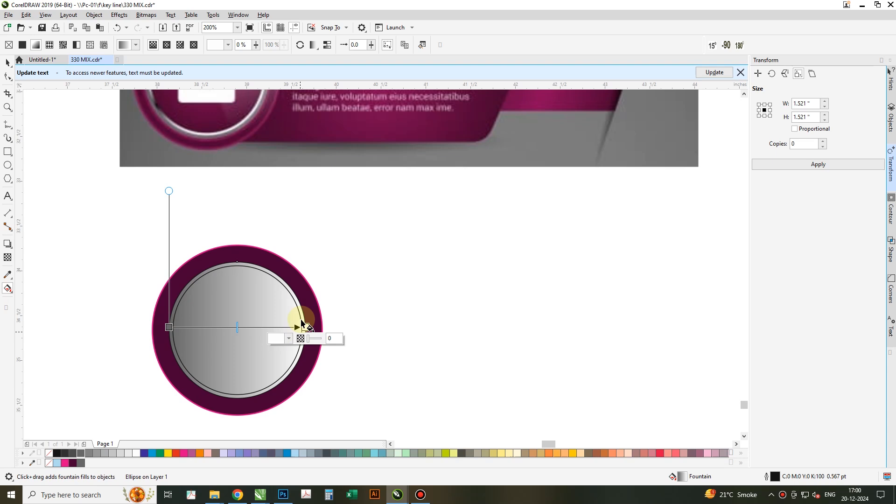
left_click(180, 46)
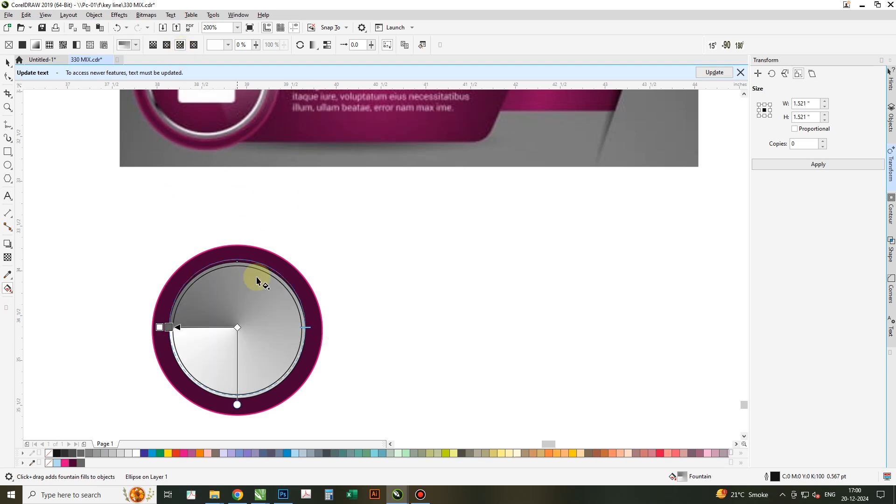
left_click(217, 328)
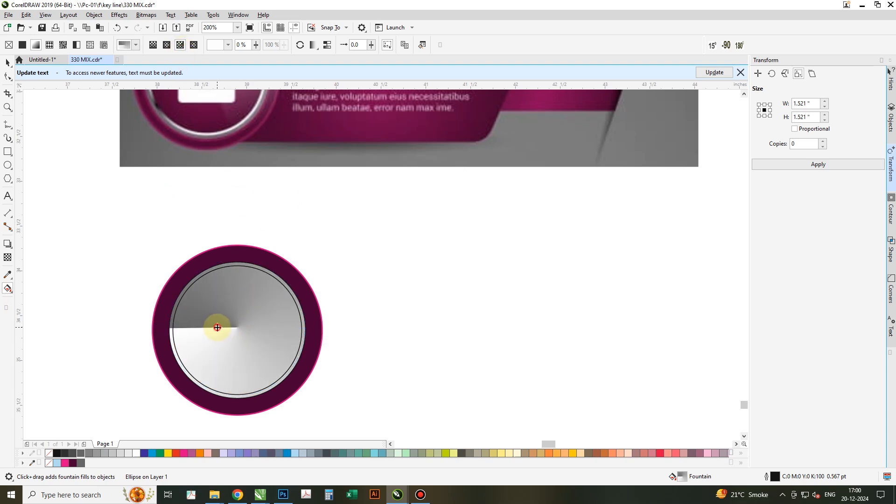
Add a white colour node at 18% and a dark grey node at 28% to the conical gradient.
double_click(208, 264)
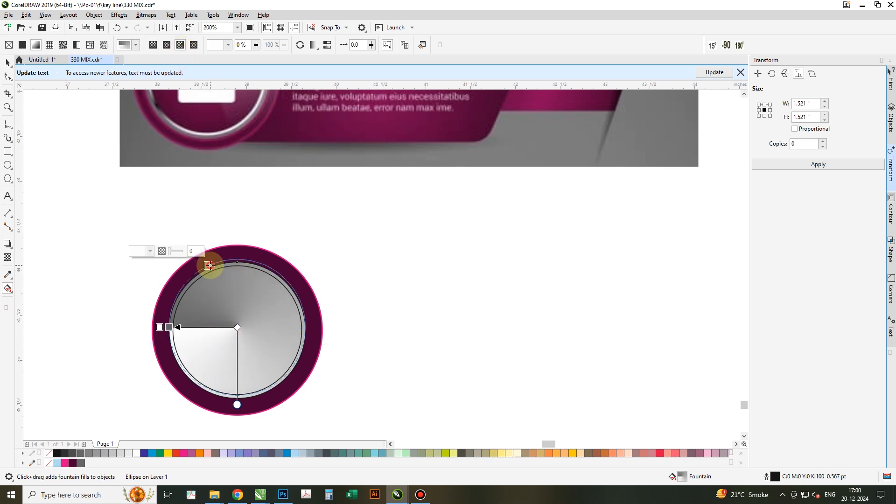
left_click(101, 452)
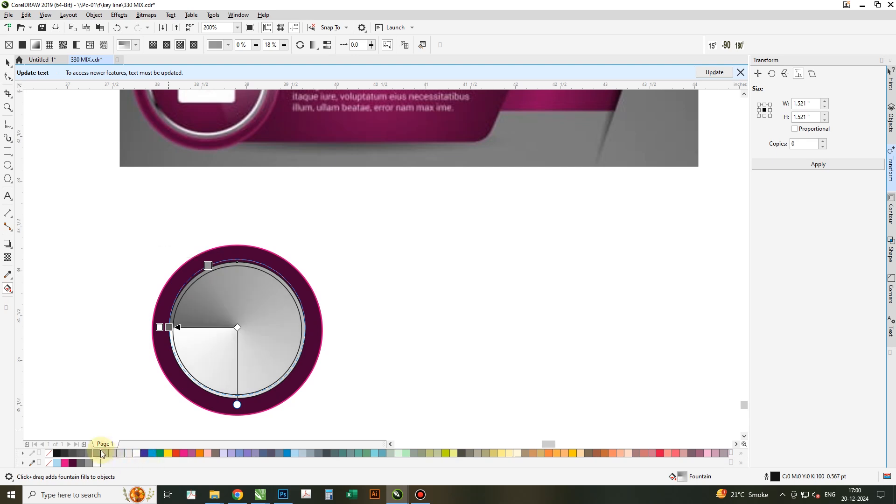
left_click(134, 453)
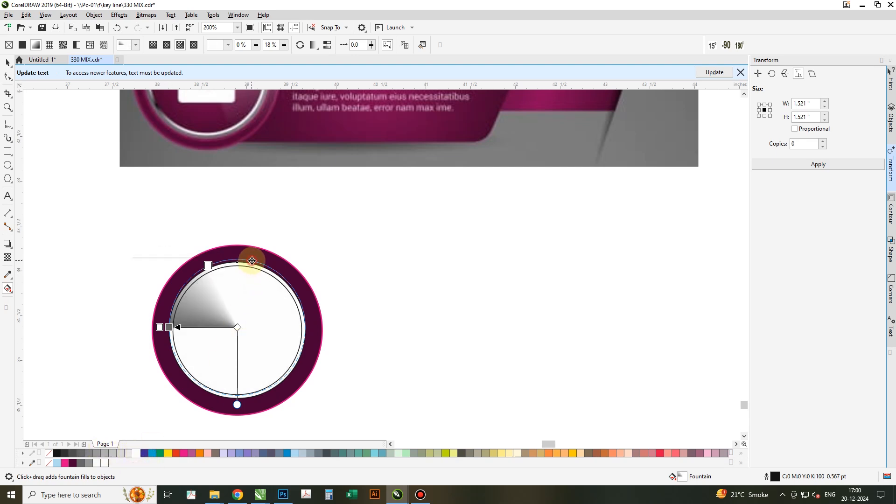
double_click(252, 261)
left_click(69, 454)
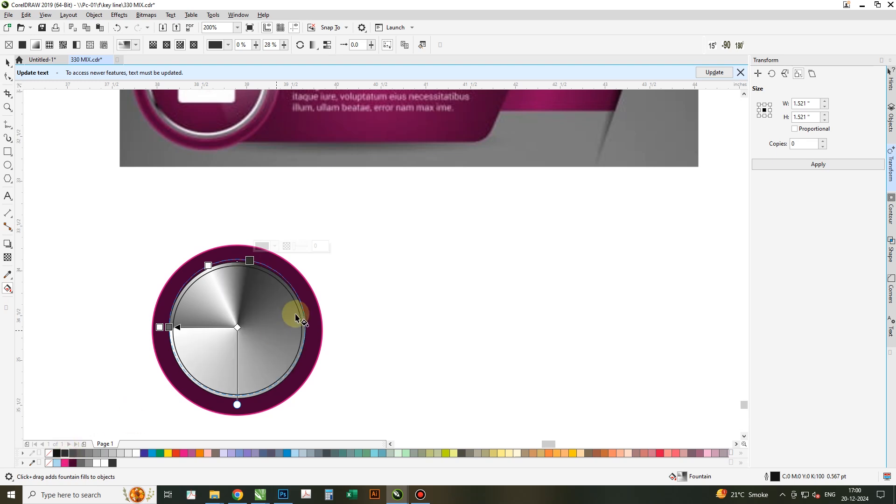
Add a dark grey colour node at 57% and a white node at 43% to the conical gradient.
double_click(299, 358)
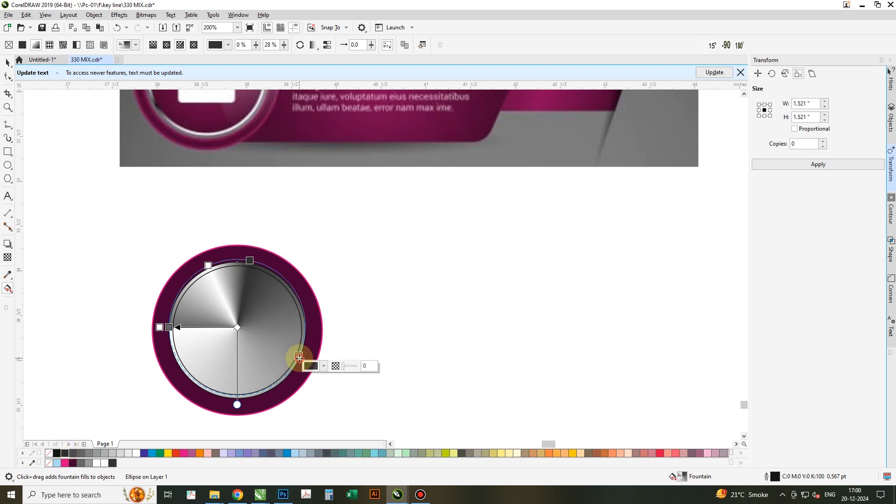
left_click(122, 455)
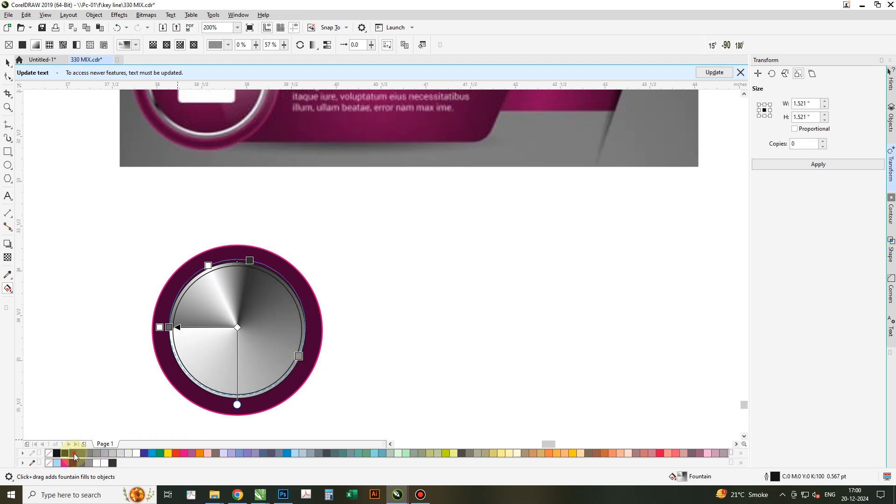
left_click(72, 453)
double_click(299, 298)
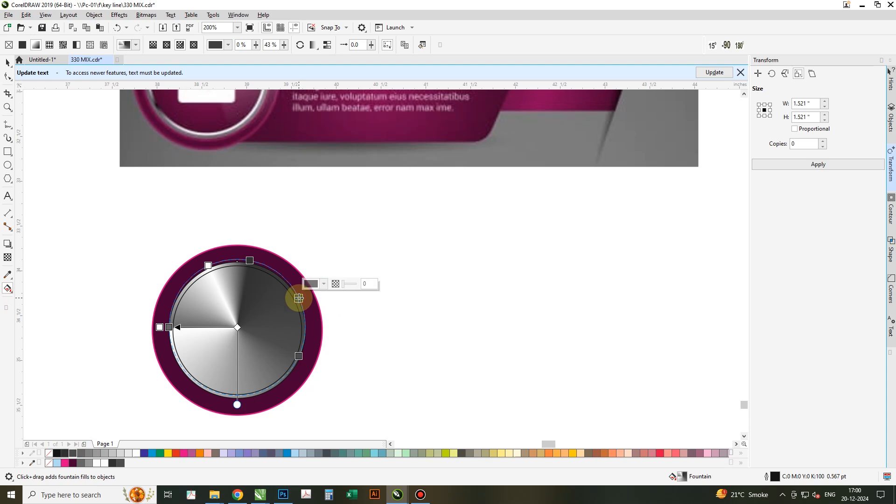
left_click(136, 454)
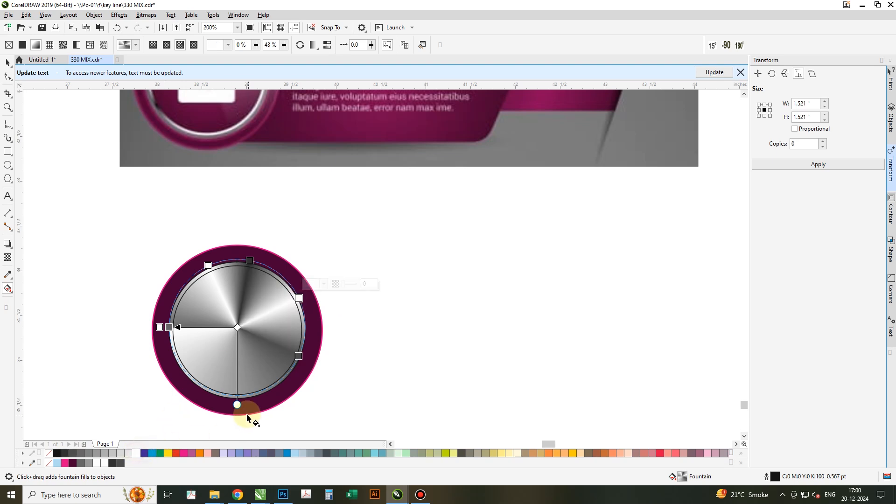
Add a white colour node at 72% and a grey node at 84% to finish the metallic gradient.
double_click(251, 395)
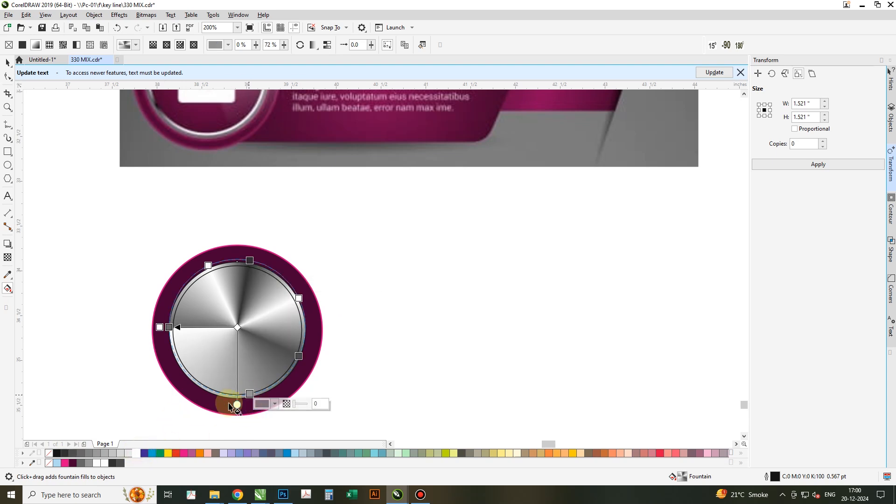
left_click(135, 454)
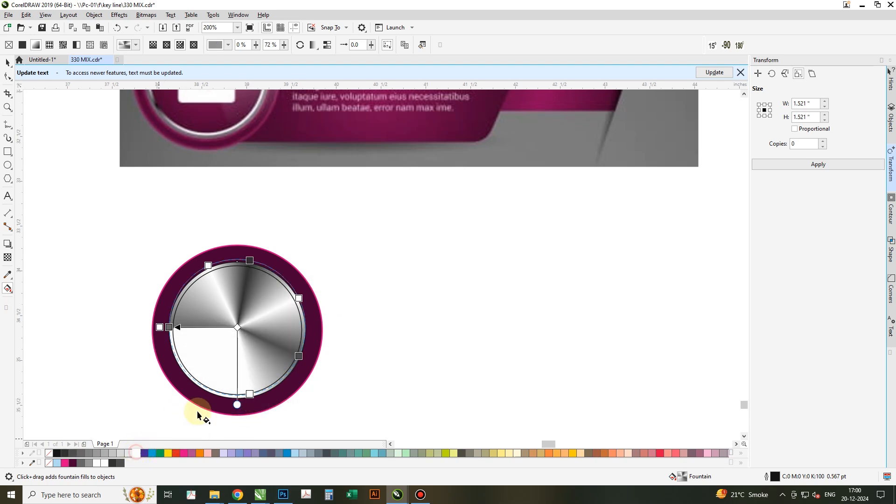
double_click(201, 384)
left_click(85, 452)
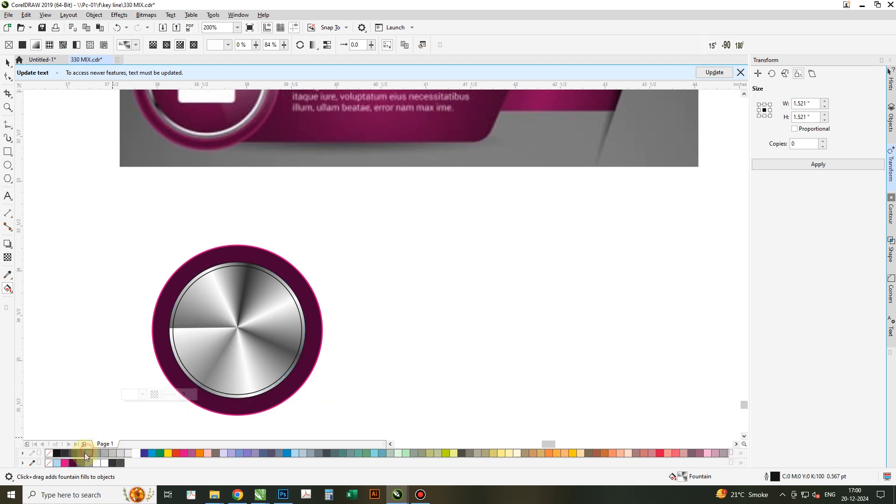
key("space")
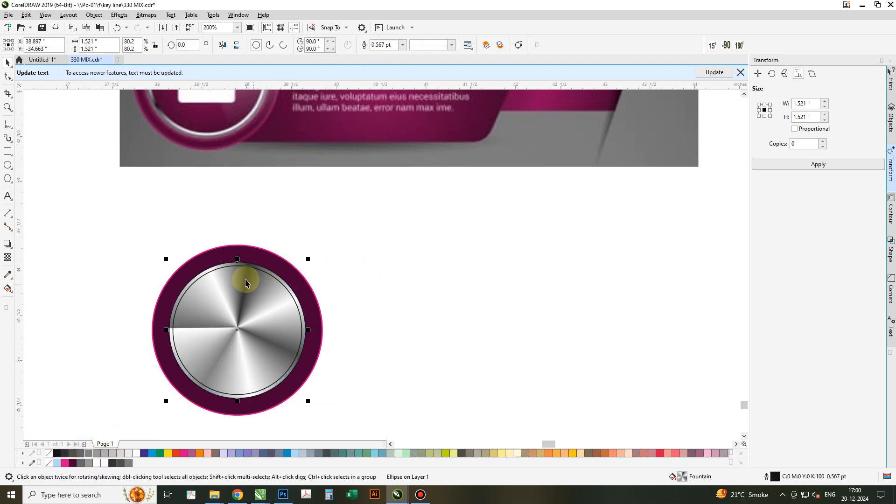
Copy the metallic conical fill to the smaller inner circle and rotate its gradient slightly clockwise.
scroll(246, 282, "up", 2)
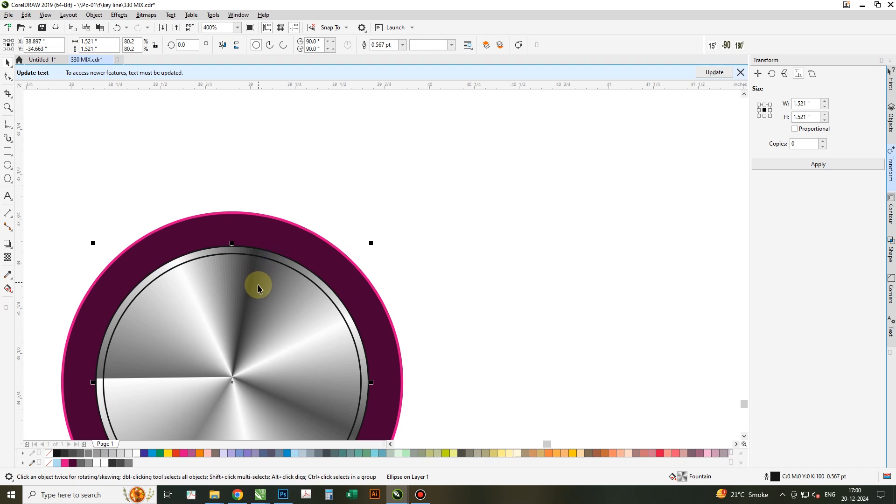
key("space")
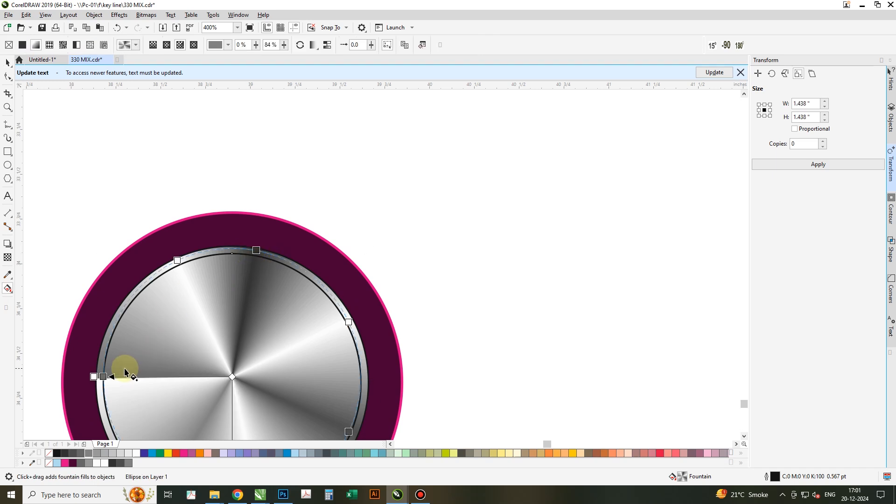
left_click_drag(103, 376, 117, 330)
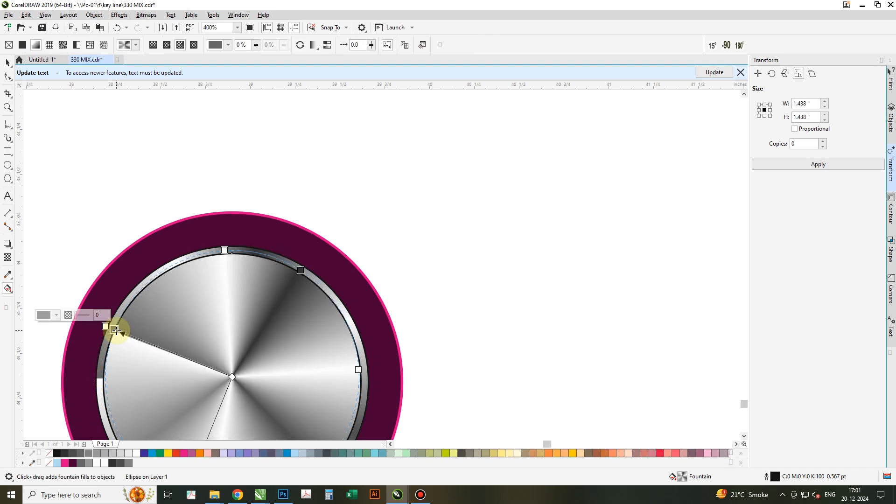
key("space")
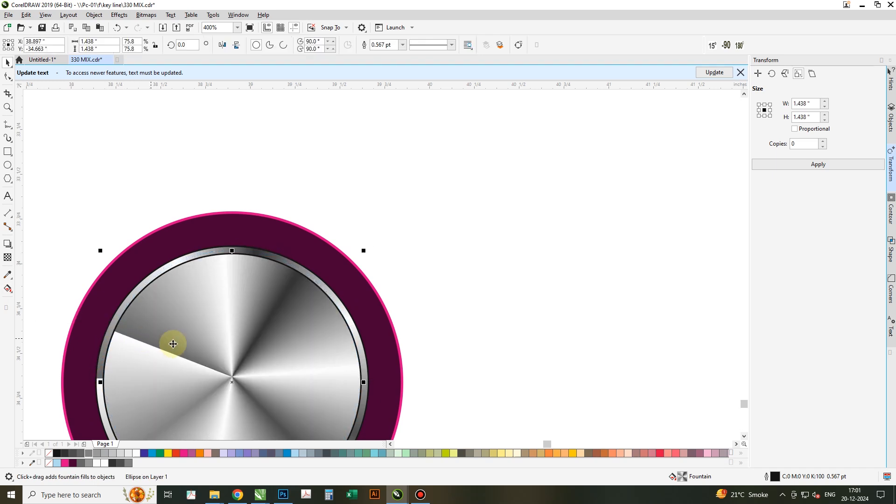
Remove the outlines from both metallic inner circles and deselect them.
left_click(260, 251, "shift")
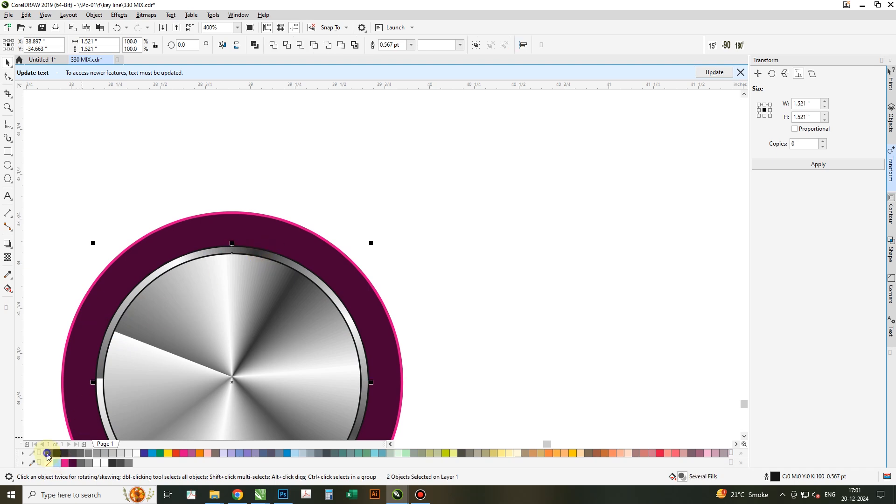
right_click(47, 453)
scroll(318, 292, "down", 2)
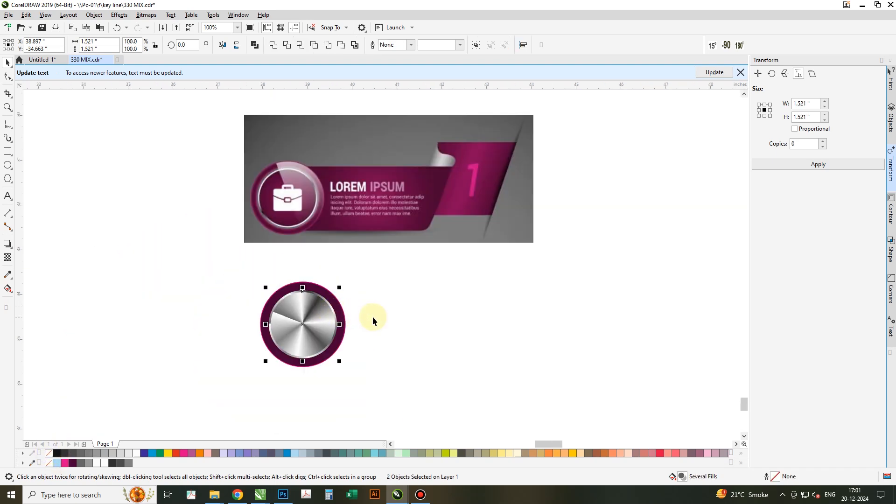
left_click(373, 316)
Duplicate the smaller metallic circle concentrically at about 1.35 inches wide.
scroll(343, 309, "up", 1)
left_click(314, 304)
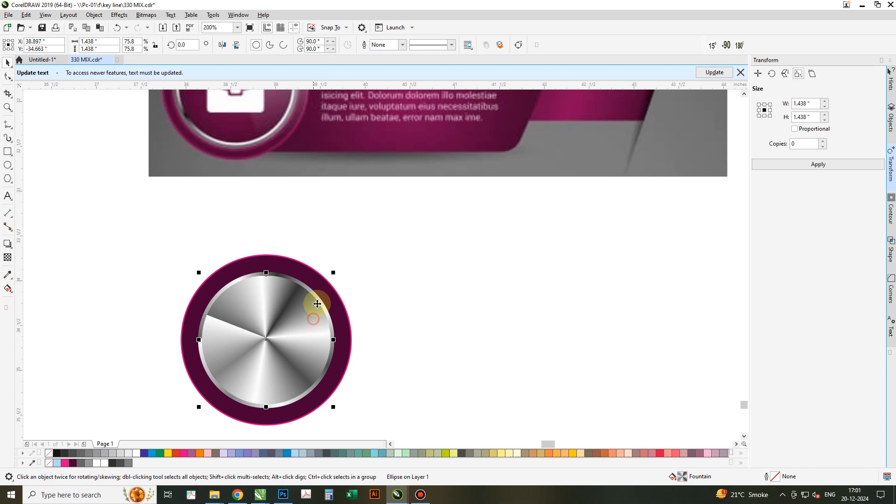
left_click_drag(332, 273, 343, 280)
right_click(343, 277)
Copy the outer circle's dark purple fill onto the innermost circle, keeping it without an outline.
left_click(304, 269)
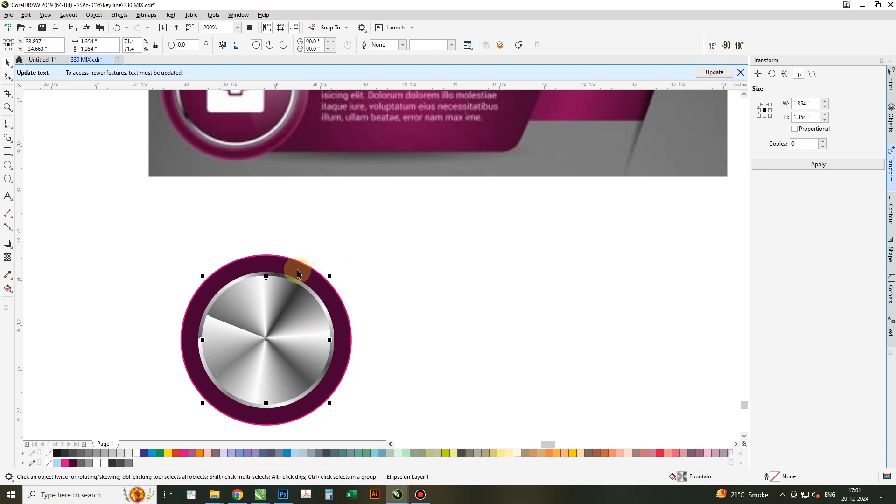
left_click(297, 270)
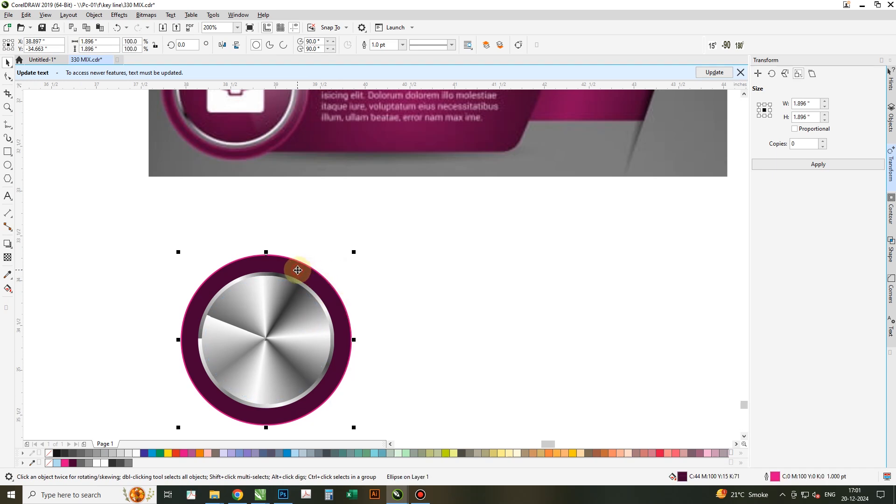
left_click_drag(276, 315, 276, 315)
left_click(277, 318)
scroll(277, 322, "down", 1)
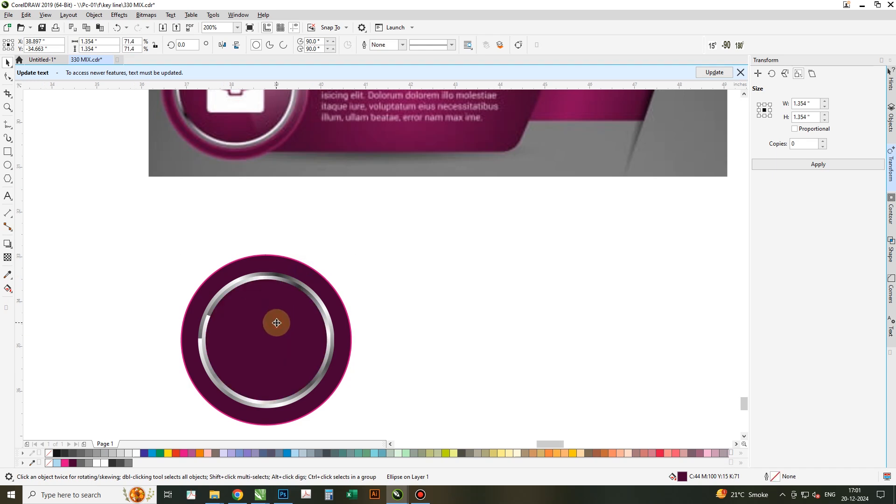
key("z")
left_click_drag(204, 276, 409, 413)
right_click(135, 360)
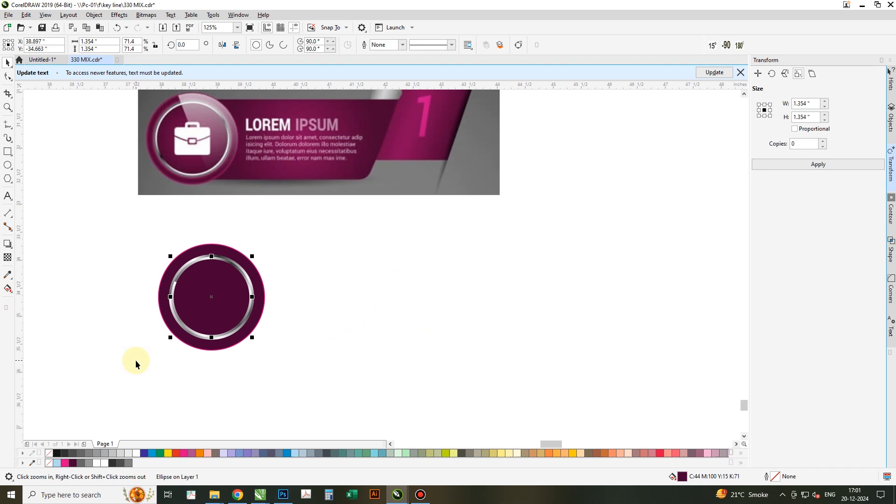
Draw a rectangle about 3.76 by 1.4 inches extending rightward from inside the badge and centre it vertically on the outer circle.
left_click(316, 303)
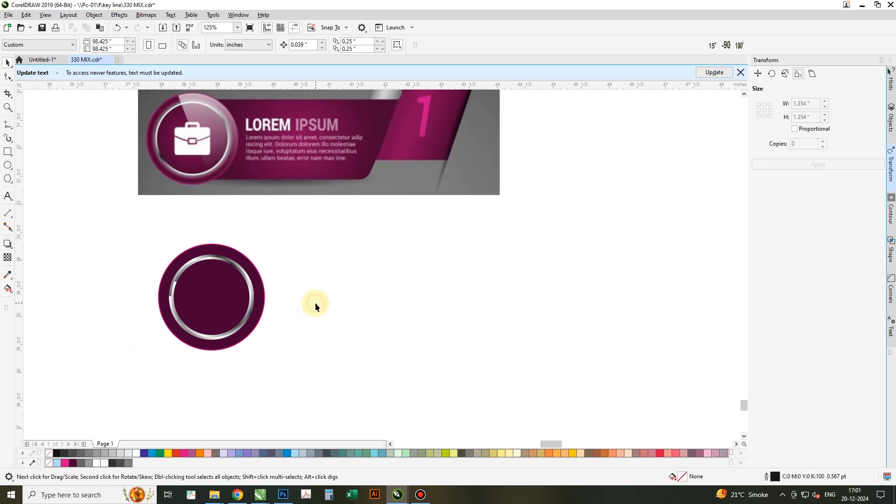
left_click(8, 152)
left_click_drag(207, 259, 225, 337)
key("space")
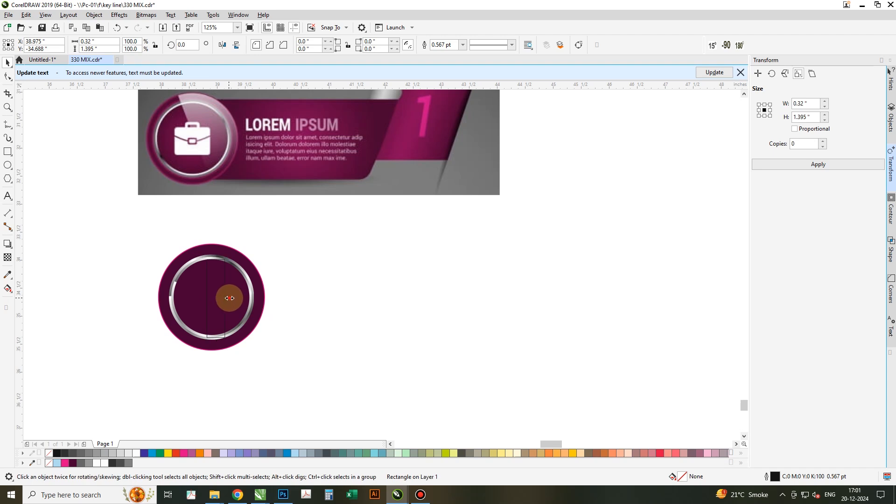
left_click_drag(230, 297, 420, 298)
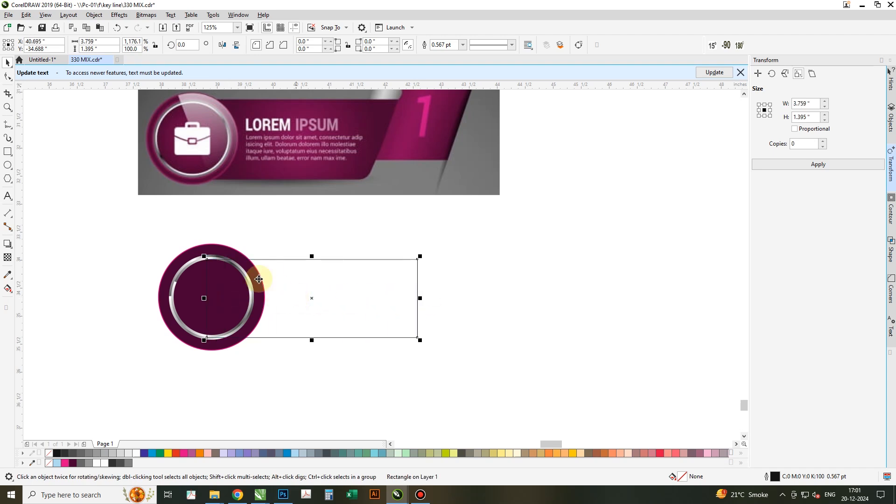
left_click(218, 246, "shift")
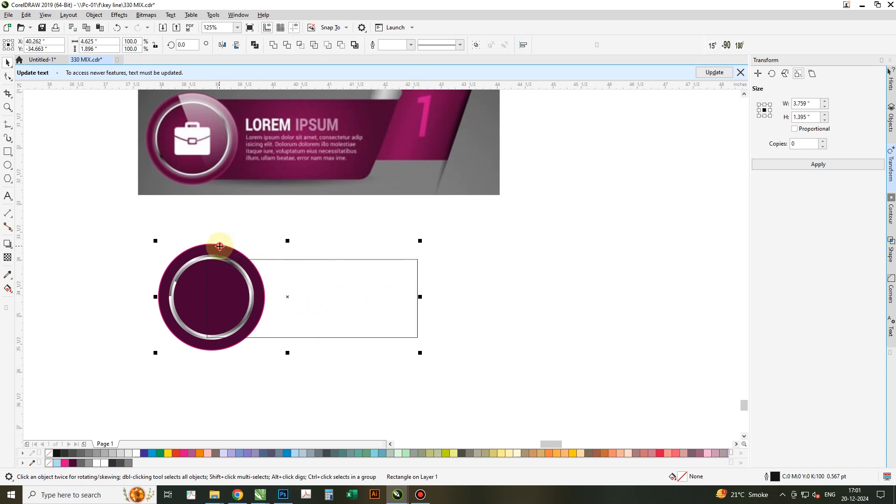
left_click(219, 247, "shift")
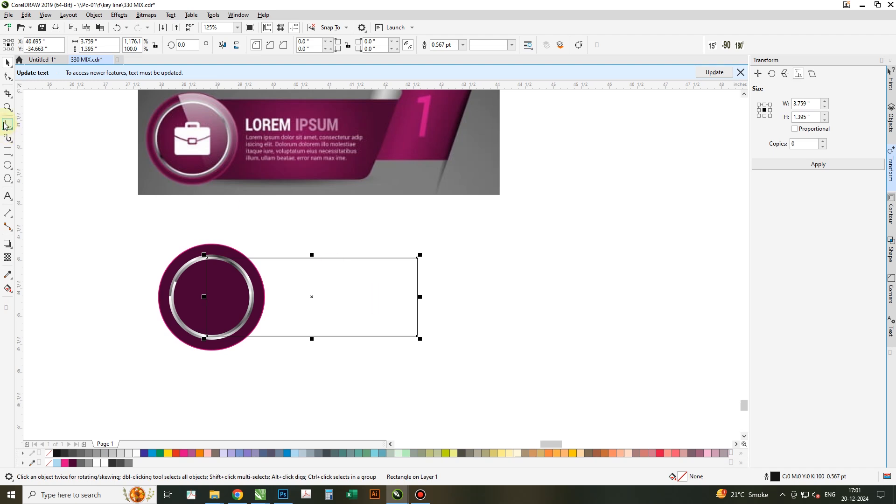
Round only the rectangle's lower-right corner to a radius of about 0.29 inches.
left_click(8, 77)
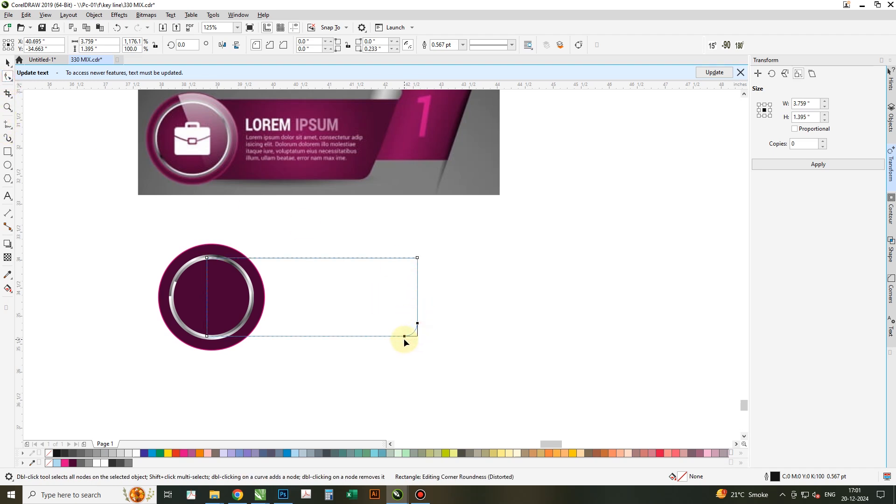
left_click_drag(401, 339, 400, 339)
key("space")
Convert the rectangle to curves and pull its upper-right node outward to slant the end, making the bar about 4.04 inches wide.
scroll(380, 353, "down", 1)
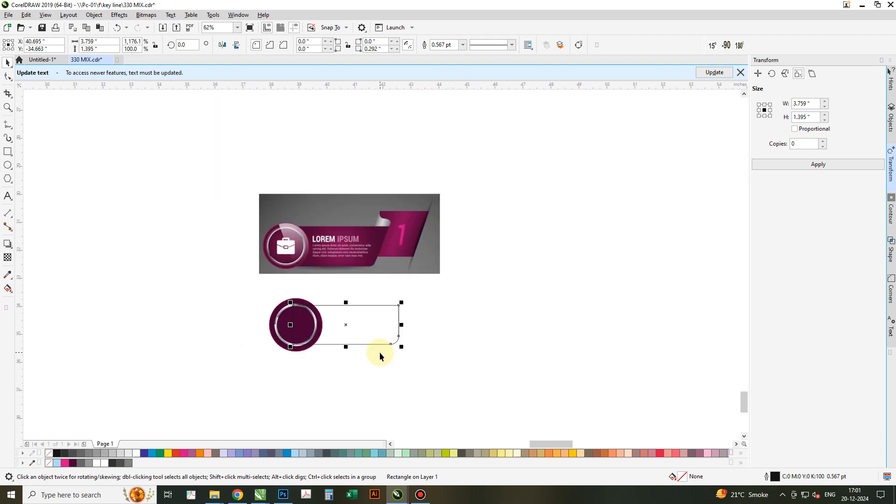
key("F2")
left_click_drag(244, 178, 489, 386)
right_click(381, 336)
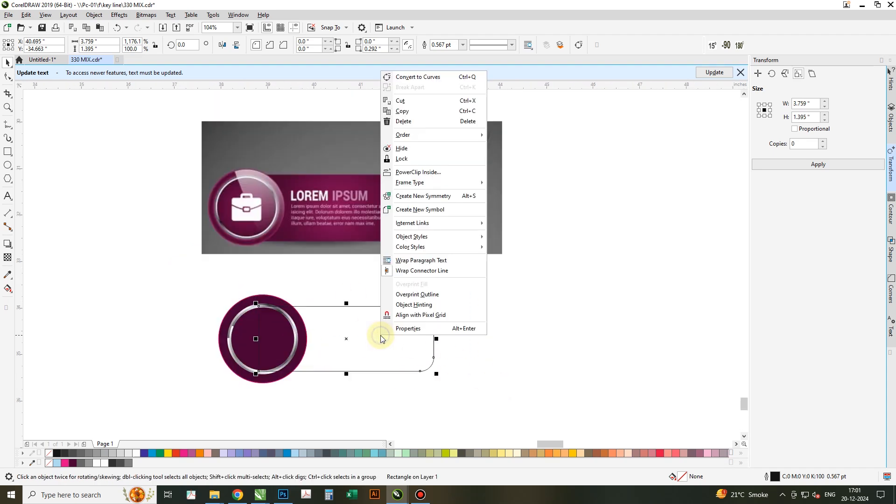
left_click(433, 77)
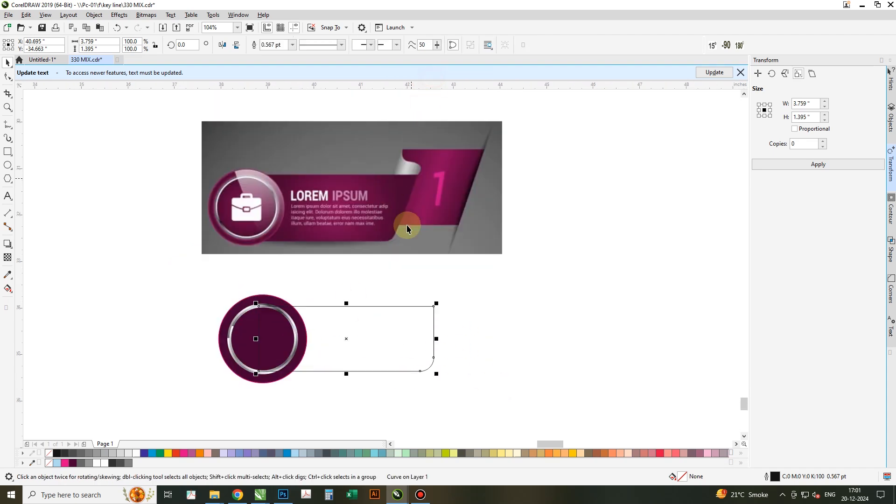
key("F10")
left_click_drag(435, 308, 447, 311)
key("space")
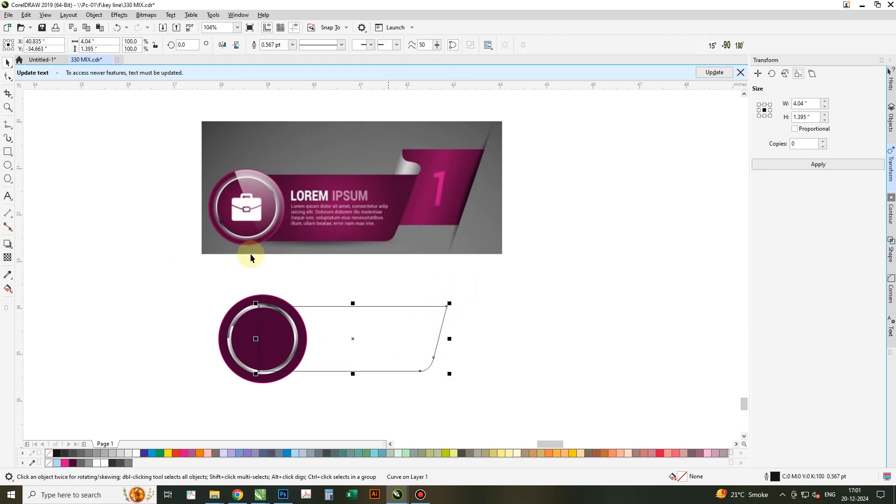
Draw a rectangle about 1.86 by 1.4 inches over the bar's slanted end and skew it into a parallelogram about 2.23 inches wide.
left_click(8, 150)
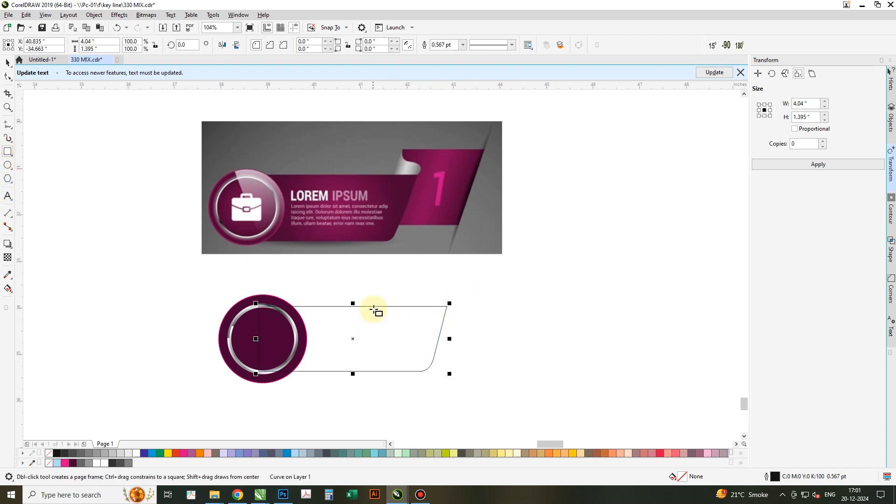
left_click_drag(374, 307, 516, 330)
key("space")
left_click(477, 301)
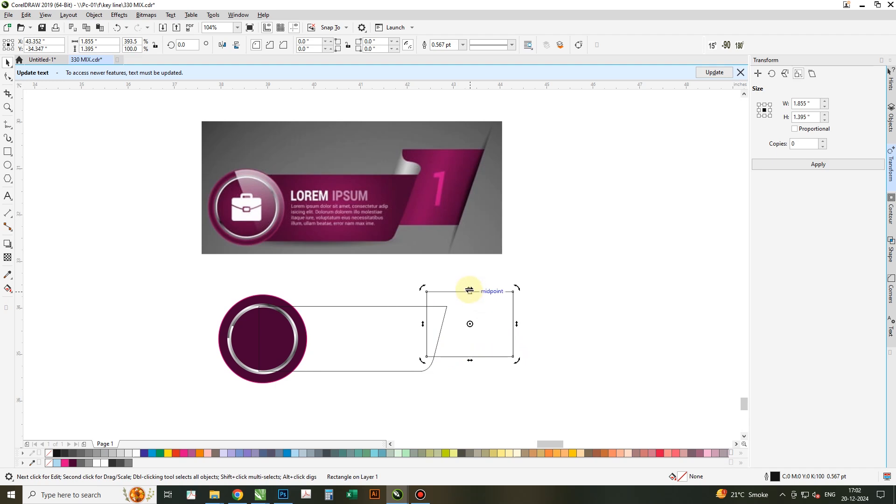
mouse_move(472, 291)
left_mouse_down()
mouse_move(488, 290)
mouse_move(473, 306)
mouse_move(467, 301)
left_mouse_up()
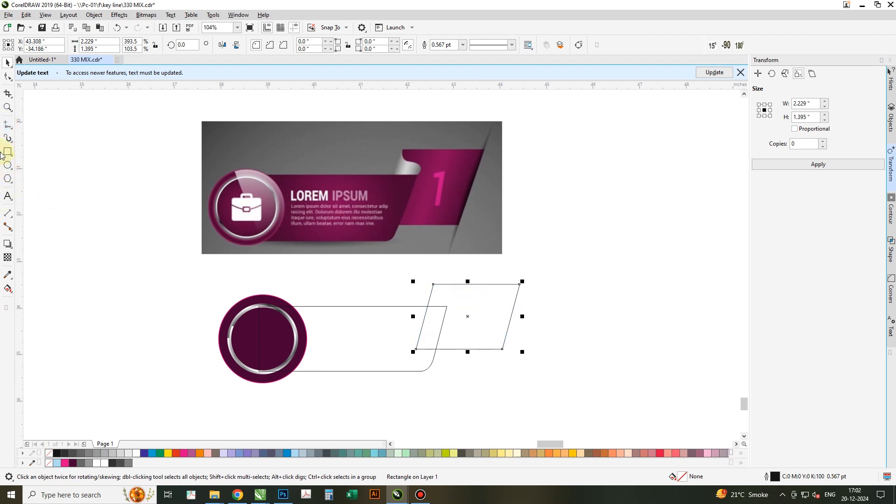
Draw a closed four-point fold shape about 0.42 by 0.78 inches with the Pen tool where the bar meets the parallelogram.
left_click(7, 124)
left_click(24, 155)
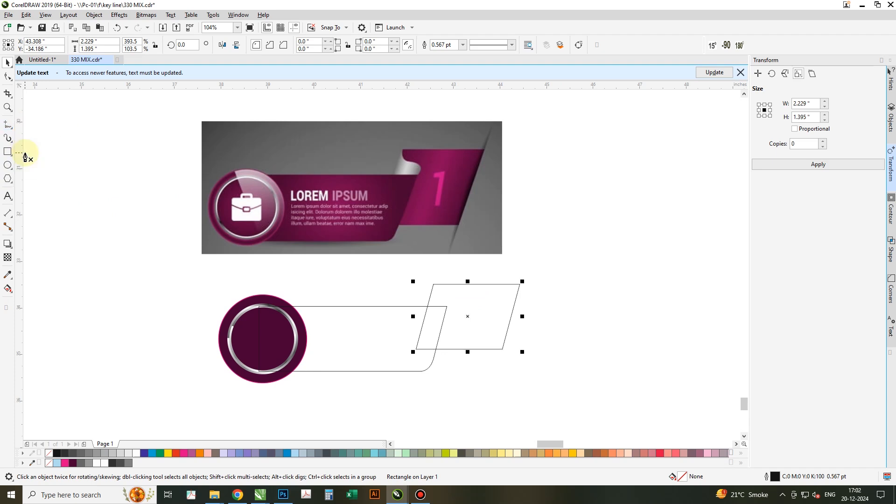
left_click(432, 319)
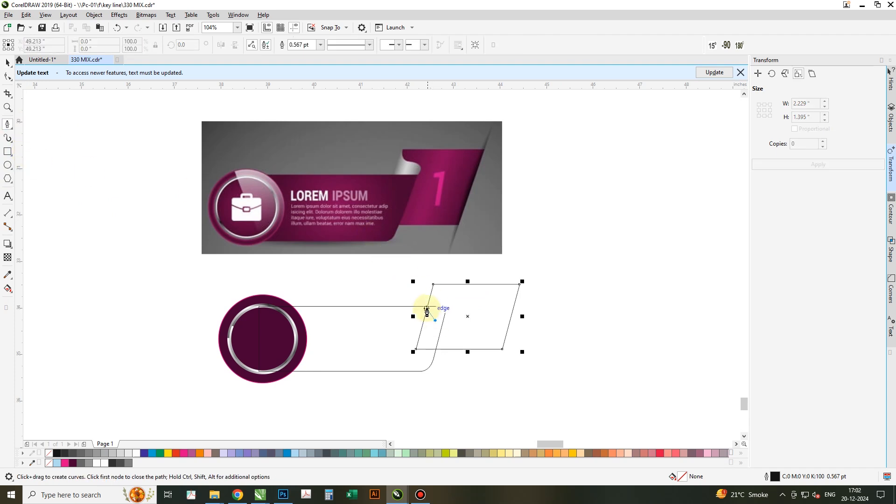
left_click(427, 308)
left_click(433, 284)
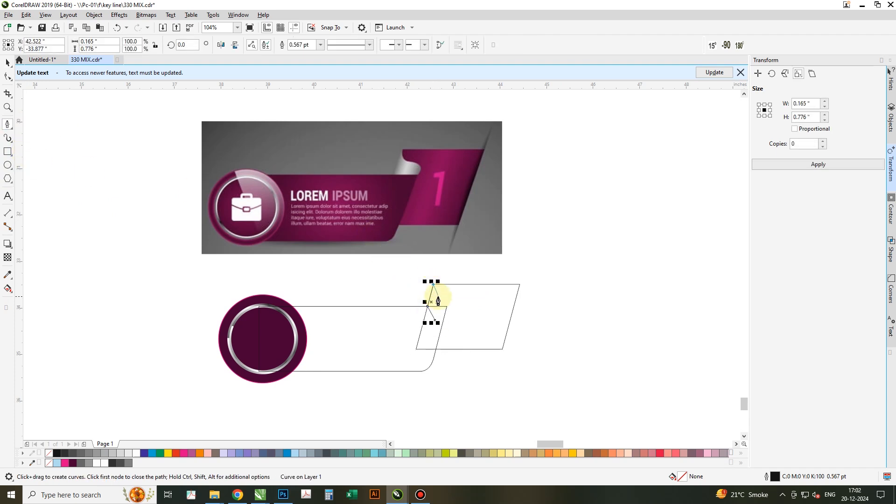
scroll(438, 301, "up", 3)
left_click(446, 306)
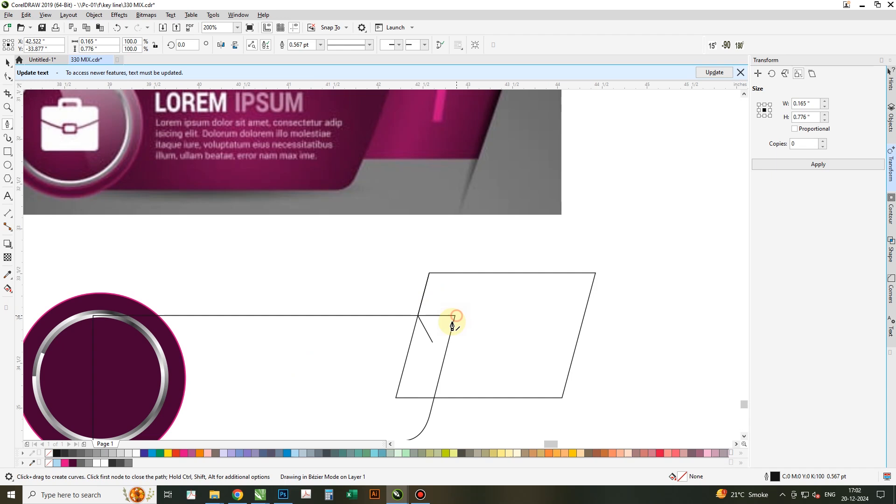
left_click(434, 344)
scroll(462, 320, "down", 3)
key("space")
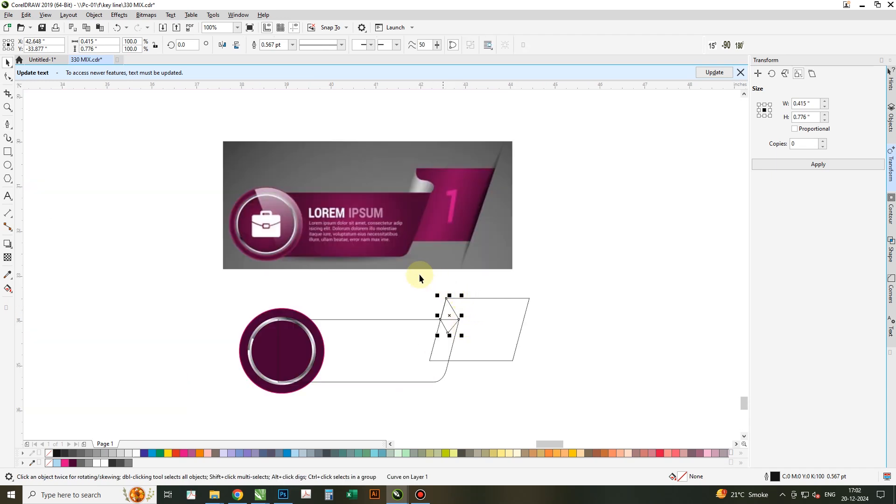
Copy the badge circle's dark purple fill onto the long bar.
left_click(286, 336)
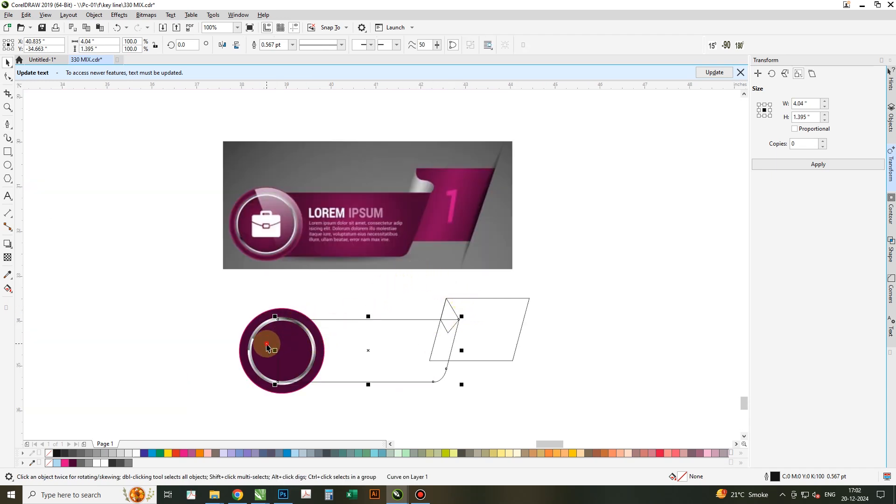
left_click_drag(266, 342, 362, 342)
left_click(366, 340)
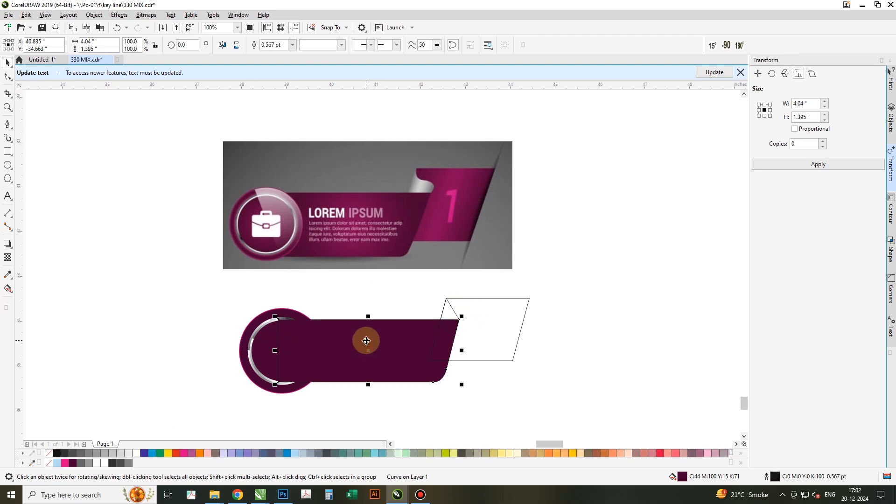
Apply a fountain fill to the long bar with the Interactive Fill tool and make it elliptical.
left_click(9, 292)
left_click(35, 288)
left_click(349, 359)
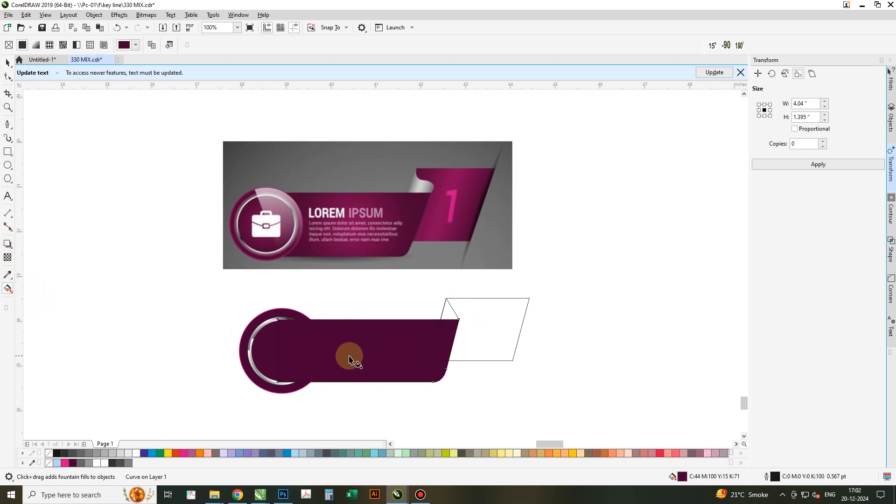
left_click_drag(349, 359, 424, 342)
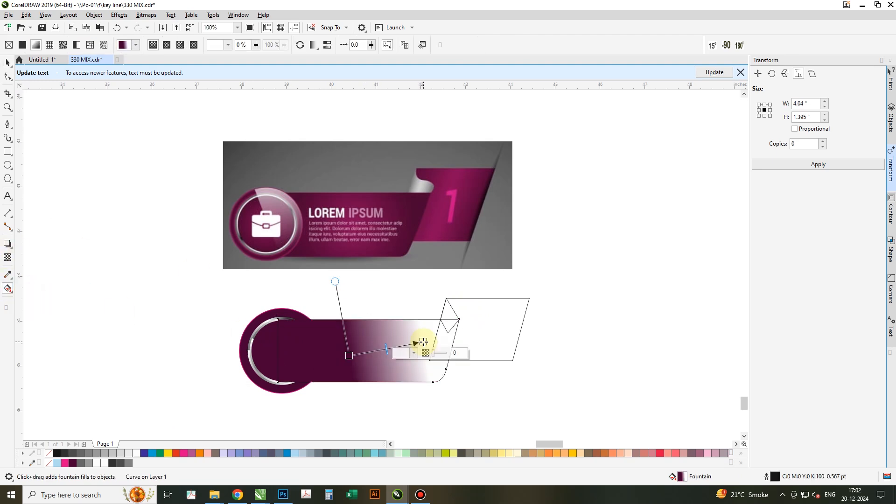
left_click(167, 44)
left_click(370, 342)
Set the bar gradient's centre colour to the magenta sampled from the reference ribbon, C28 M100 Y8 K38.
left_click(385, 348)
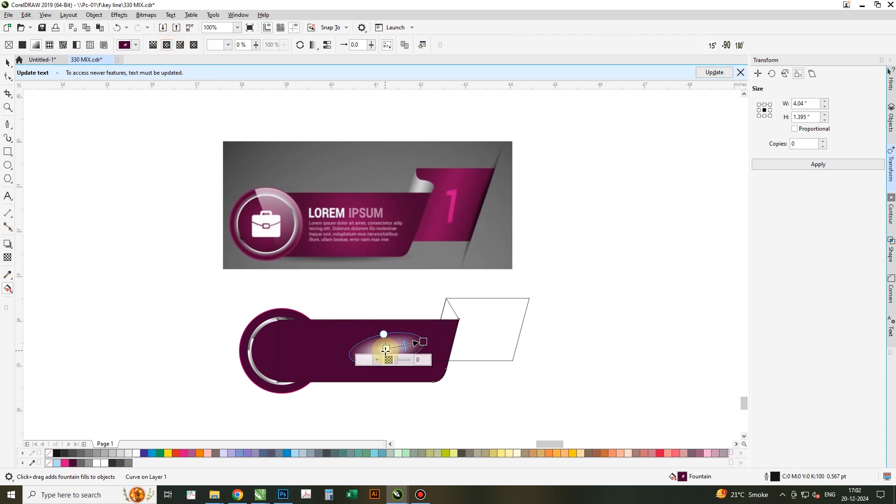
left_click(377, 360)
left_click(444, 343)
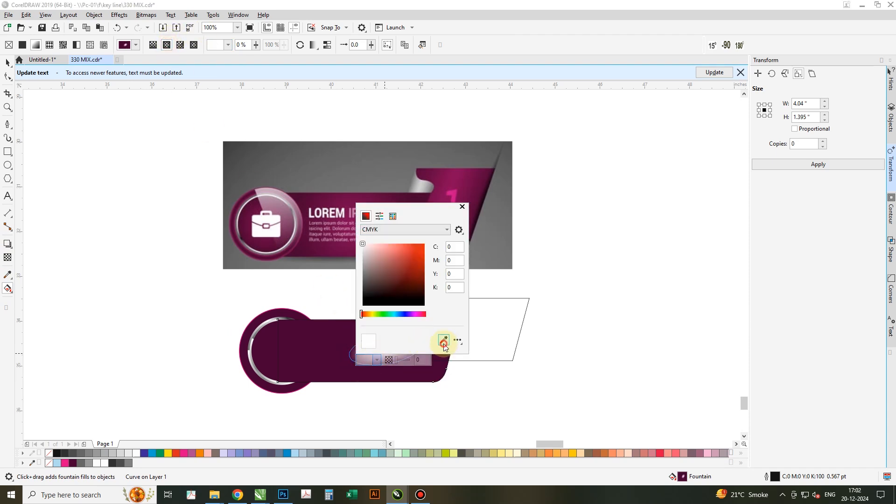
left_click(451, 174)
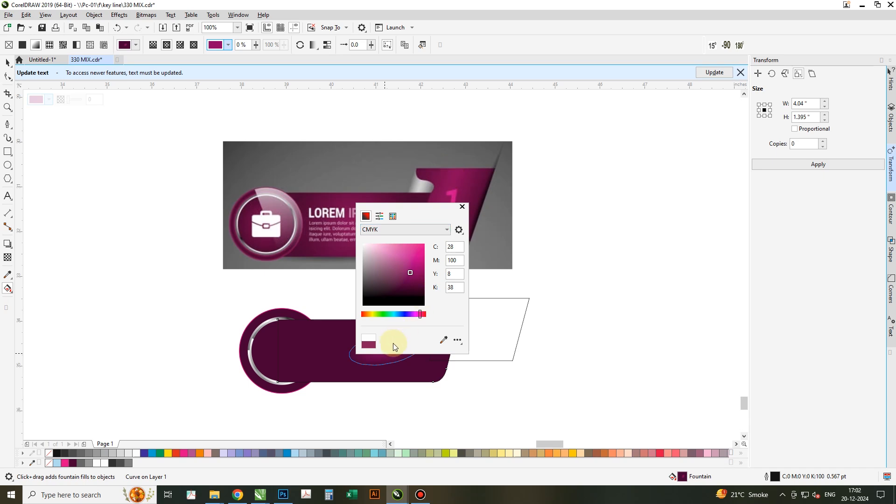
left_click(412, 348)
left_click(374, 363)
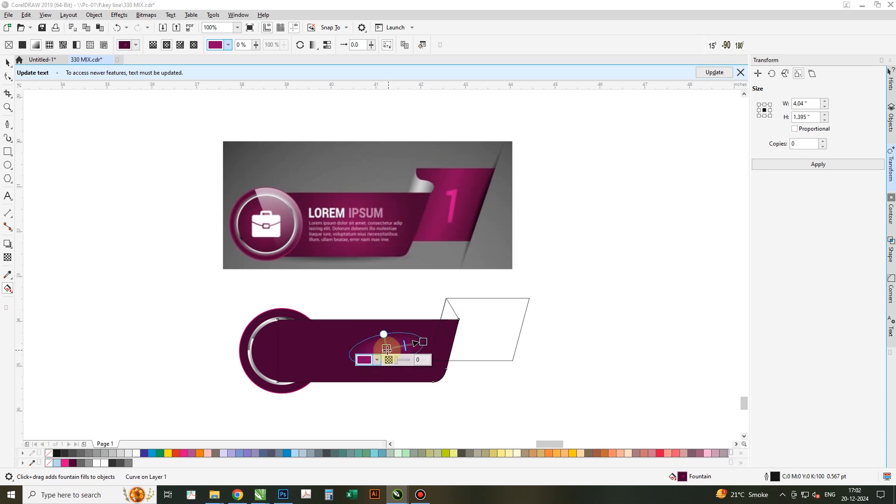
Centre the bar's elliptical gradient and enlarge it to nearly the bar's full extent, and remove the bar's outline.
left_click_drag(386, 348, 362, 352)
mouse_move(423, 342)
left_mouse_down()
mouse_move(420, 356)
mouse_move(436, 353)
left_mouse_up()
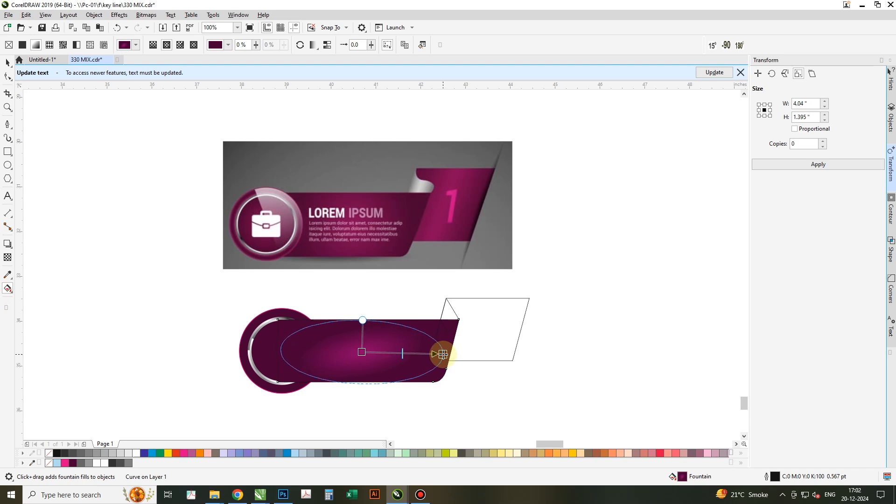
key("space")
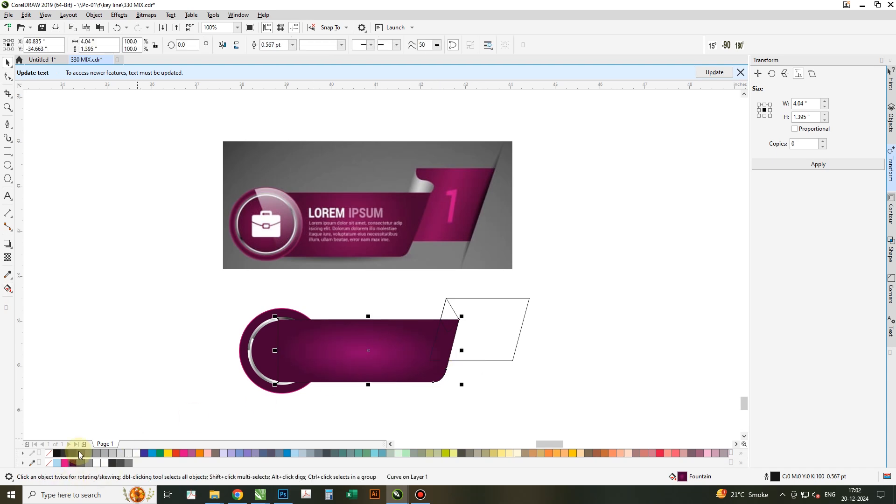
right_click(49, 453)
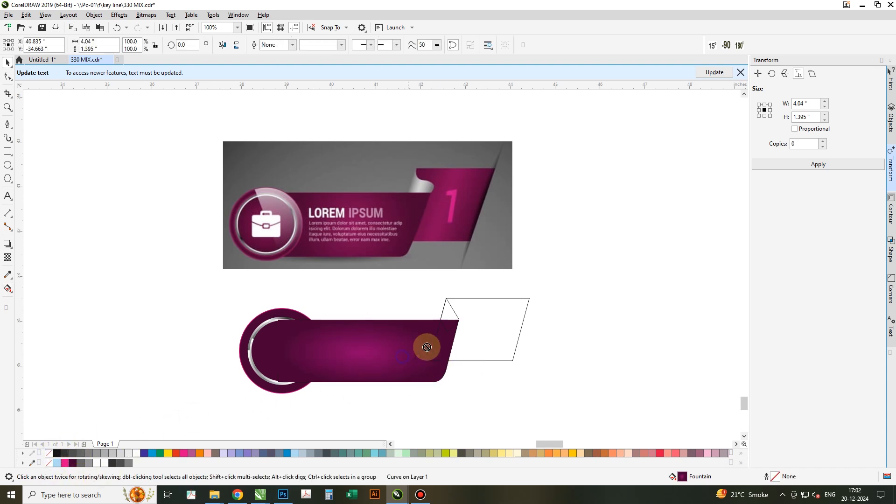
Copy the bar's elliptical magenta gradient fill onto the parallelogram.
left_click_drag(499, 329, 498, 329)
left_click(492, 330)
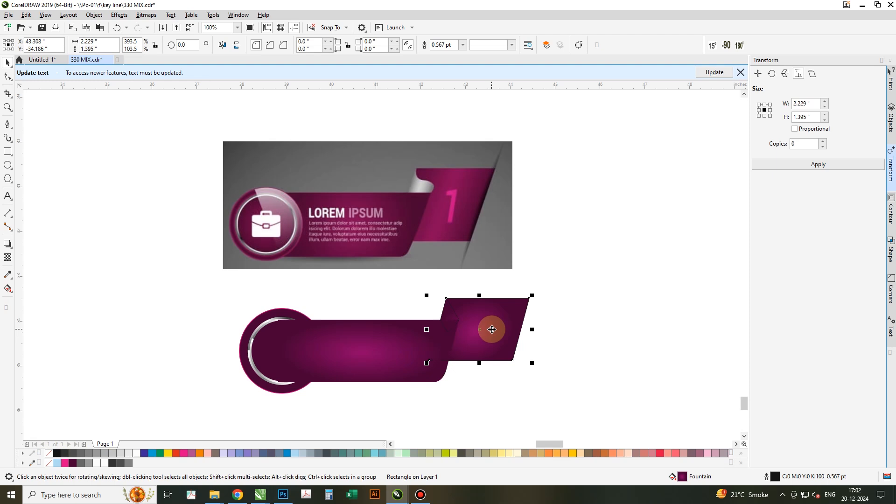
Copy the badge ring's metallic fill onto the small fold shape and bring the long bar in front of it.
left_click(451, 311)
left_click(262, 325)
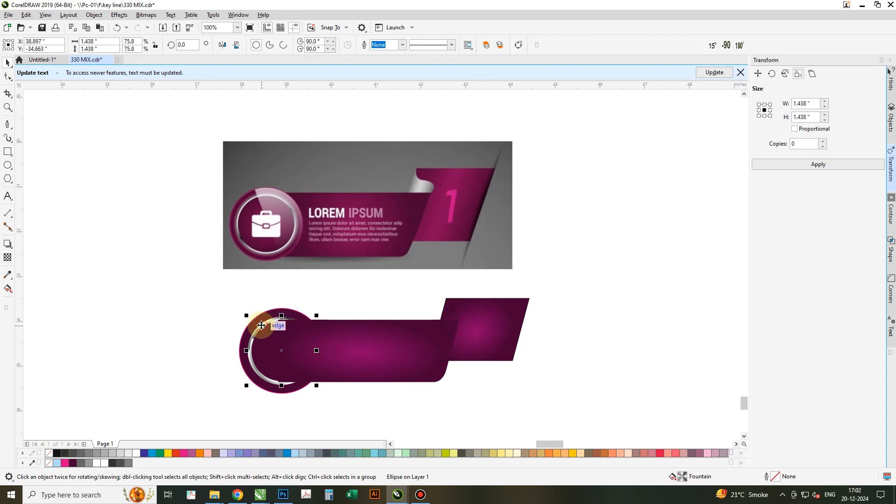
left_click_drag(262, 325, 444, 306)
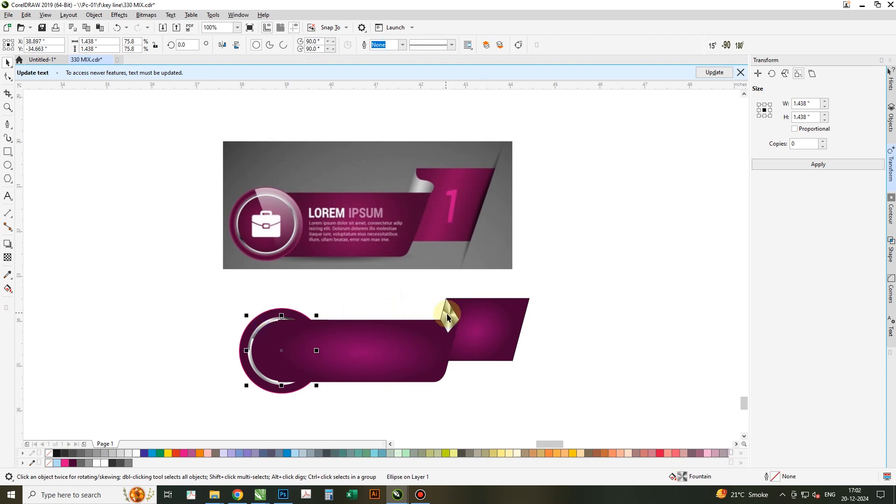
left_click(447, 317)
left_click(422, 354)
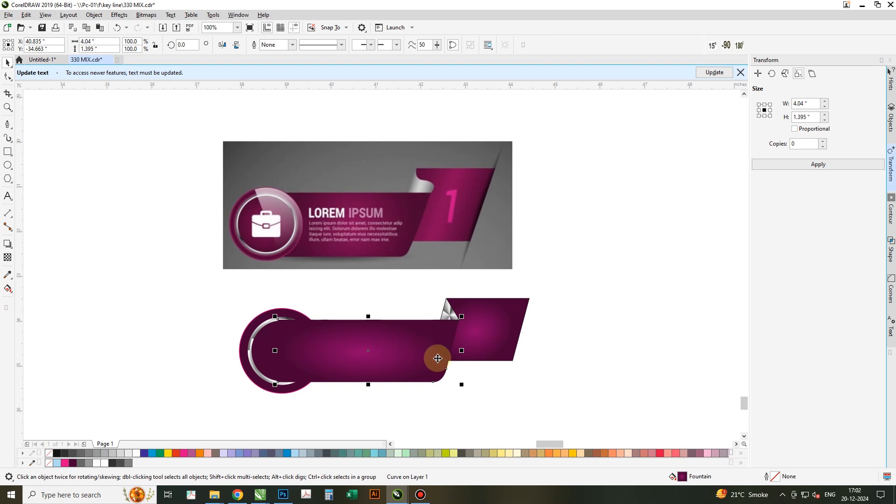
Change the fold's metallic fill to a stretched linear gradient running diagonally down to the right, and remove the fold's and number panel's outlines.
left_click(458, 308)
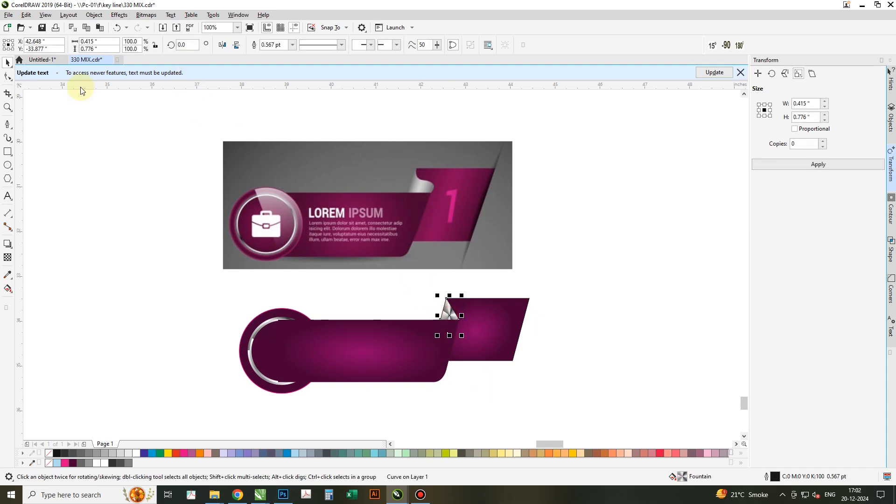
left_click(7, 292)
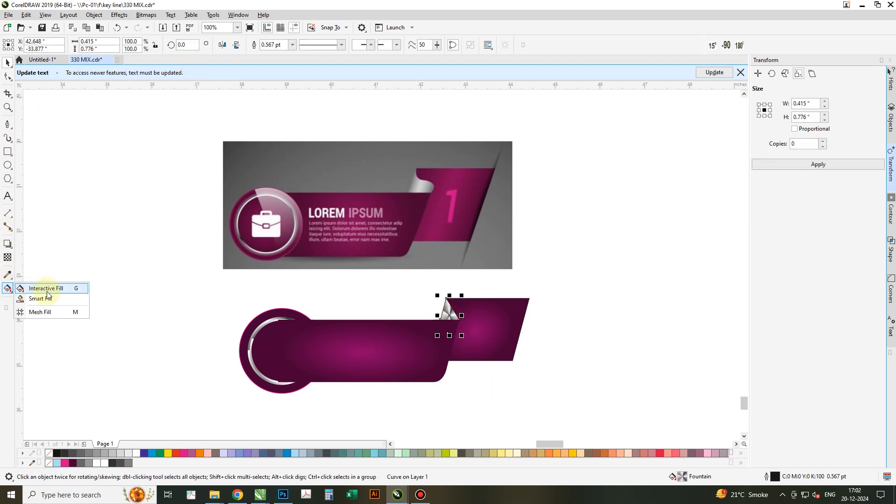
left_click(21, 289)
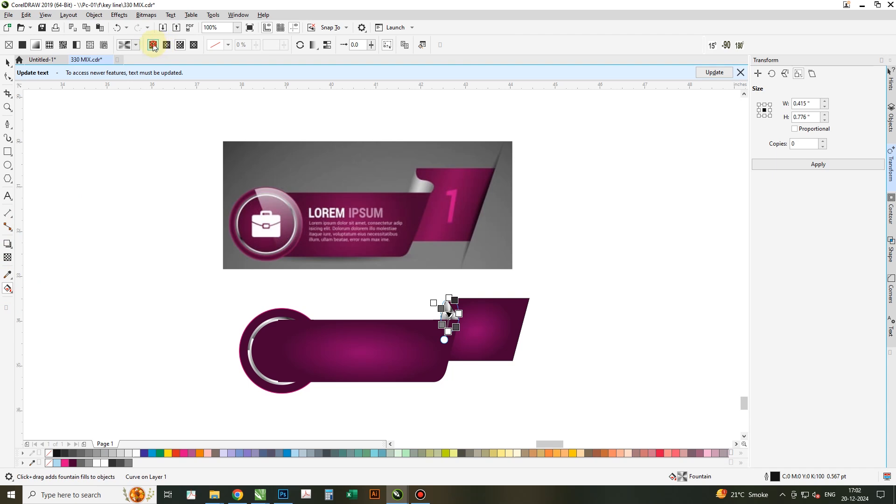
left_click(153, 44)
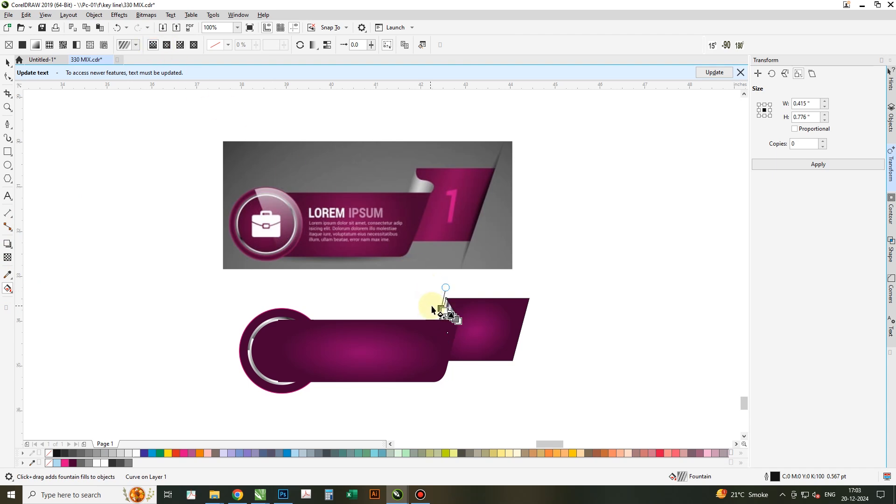
left_click_drag(402, 286, 502, 345)
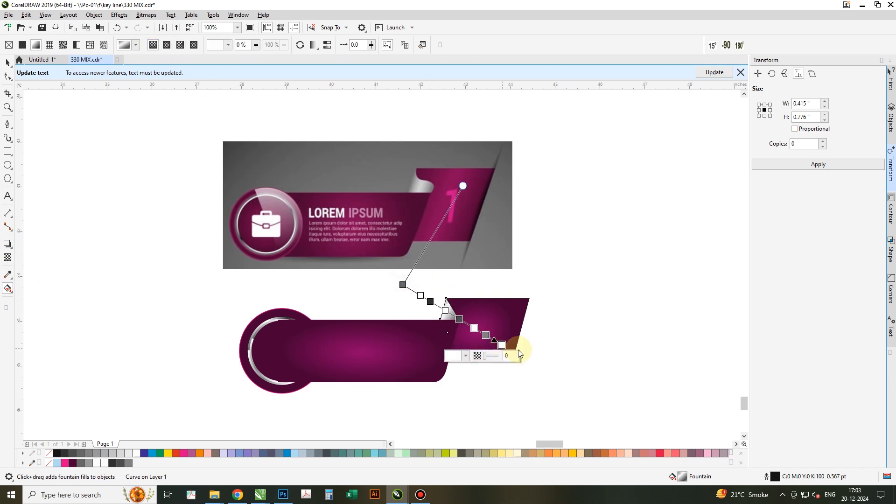
key("space")
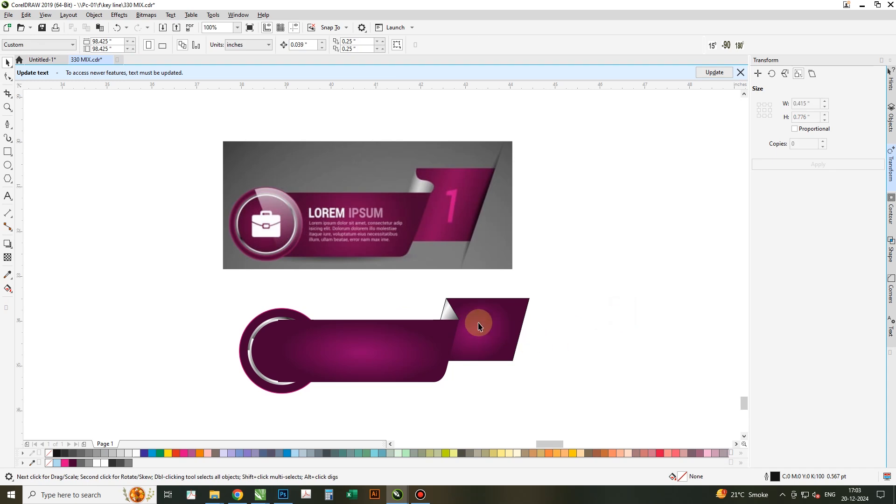
left_click_drag(482, 298, 443, 342)
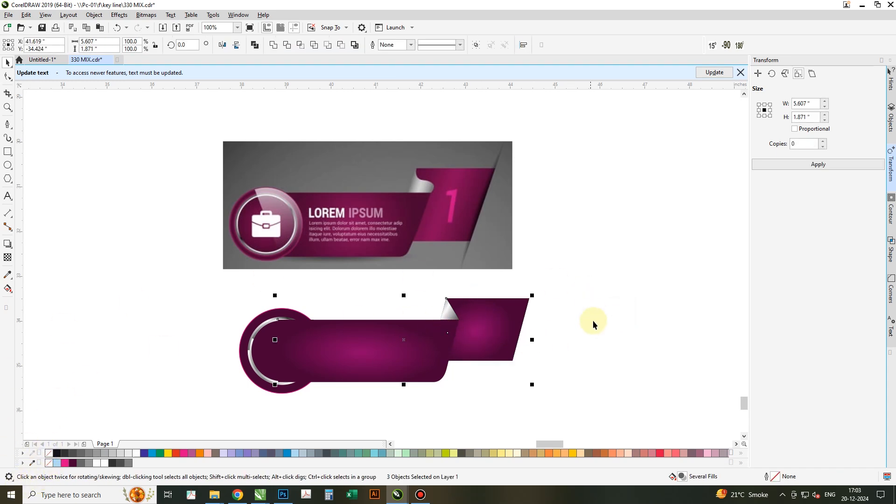
Change the number panel's fill to a linear gradient running from magenta at its left edge to dark purple at its right.
left_click(477, 342)
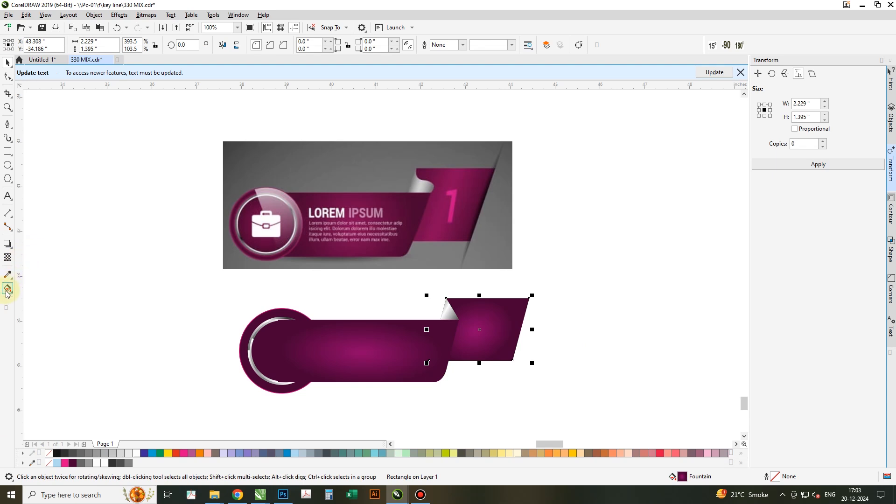
left_click_drag(7, 294, 43, 293)
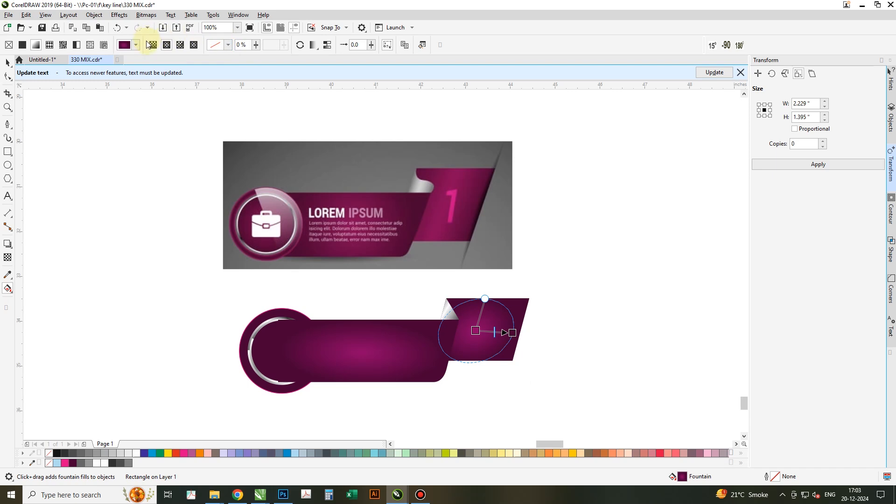
left_click(151, 44)
left_click_drag(504, 349, 545, 312)
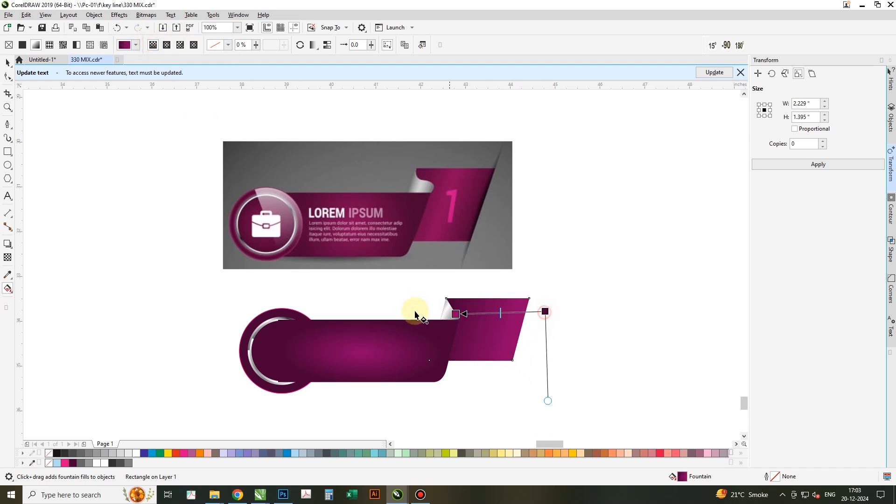
left_click_drag(415, 311, 412, 310)
left_click_drag(549, 310, 523, 318)
key("ctrl+z")
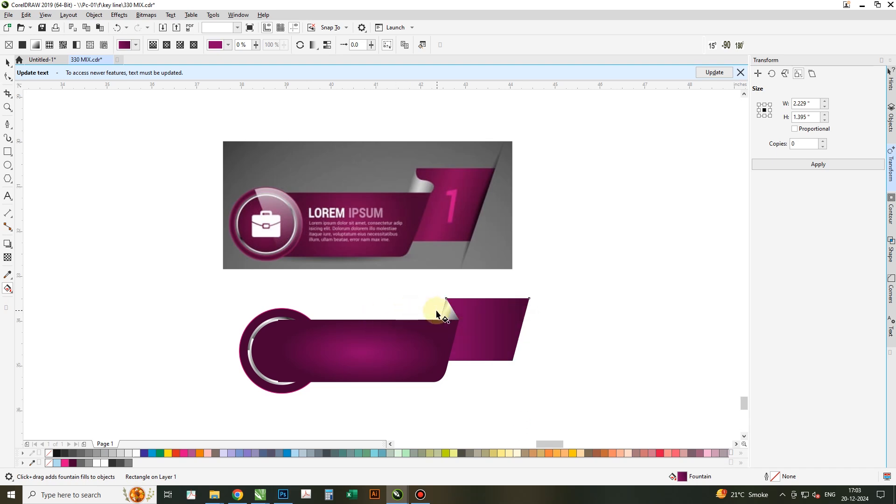
key("space")
left_click(557, 330)
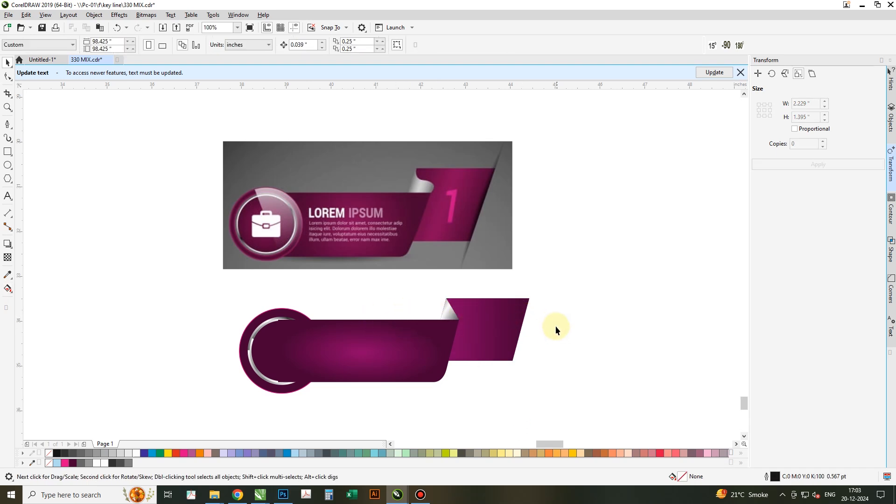
Try a straight line along the panel's slanted right edge, lengthened and vertically centred on the panel, and delete it.
left_click(8, 124)
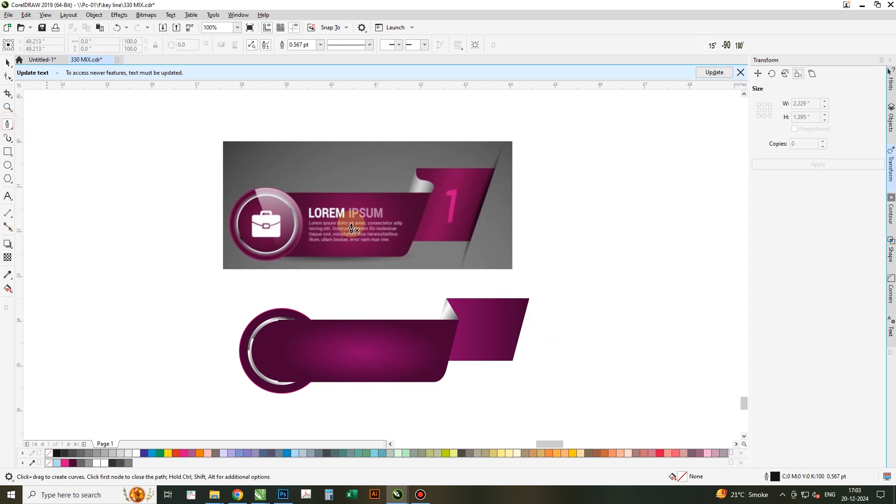
left_click(516, 346)
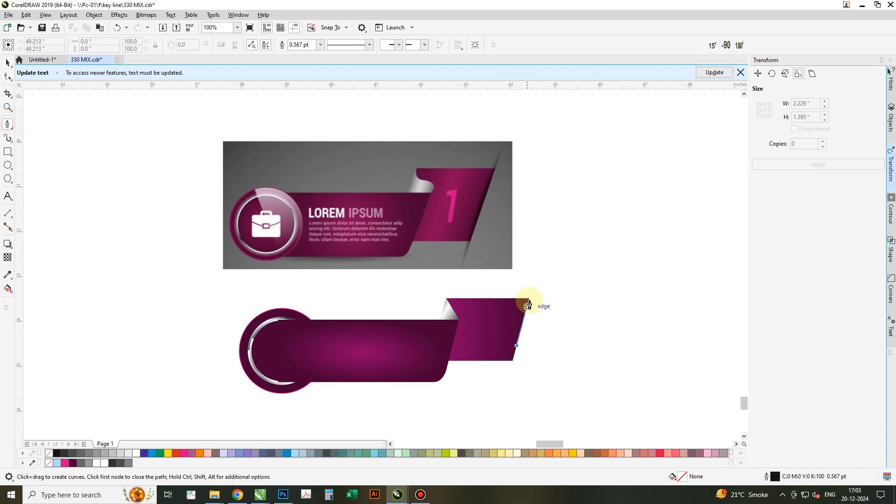
left_click(530, 299)
key("space")
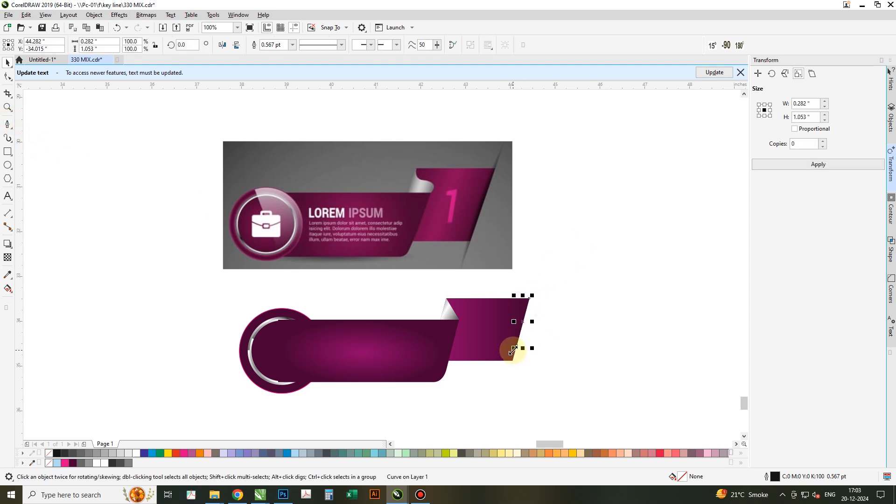
left_click_drag(512, 363, 507, 395)
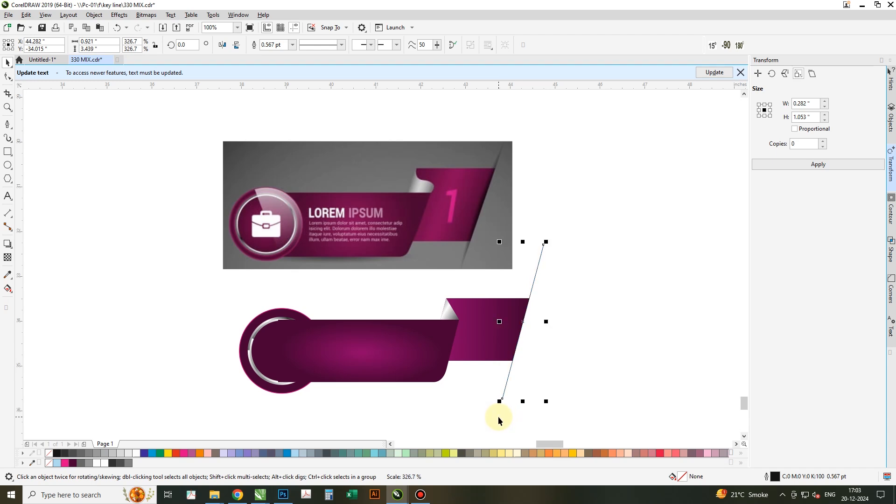
left_click(501, 329, "shift")
key("e")
left_click(501, 330, "shift")
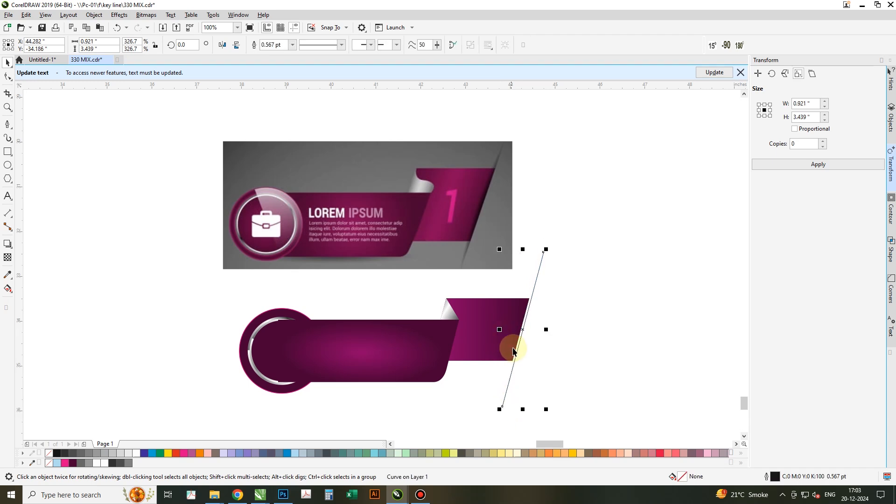
left_click(580, 354)
left_click(534, 283)
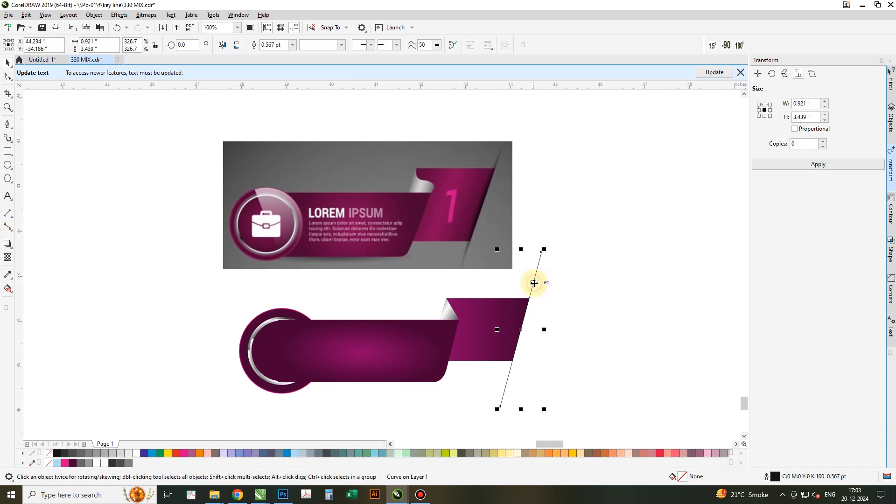
key("Delete")
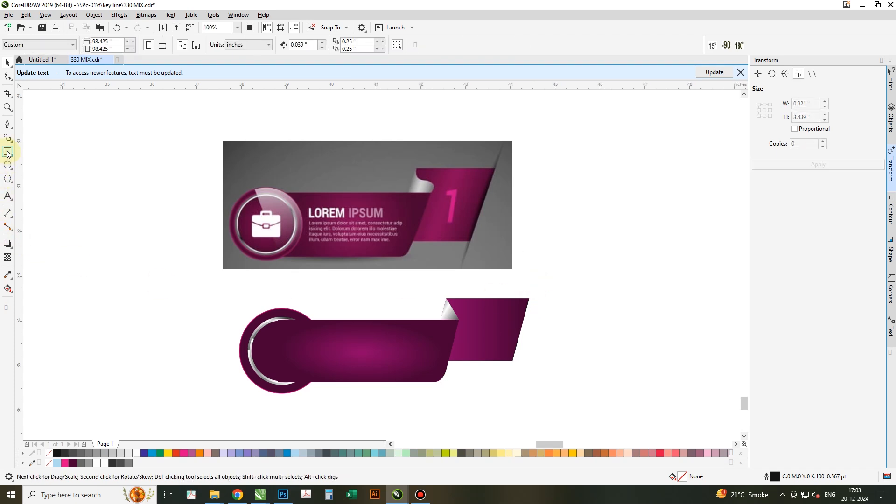
Draw a 3-point rectangle based on the number panel's slanted right edge, extending outward about 1.2 inches.
left_click(8, 153)
left_click(42, 163)
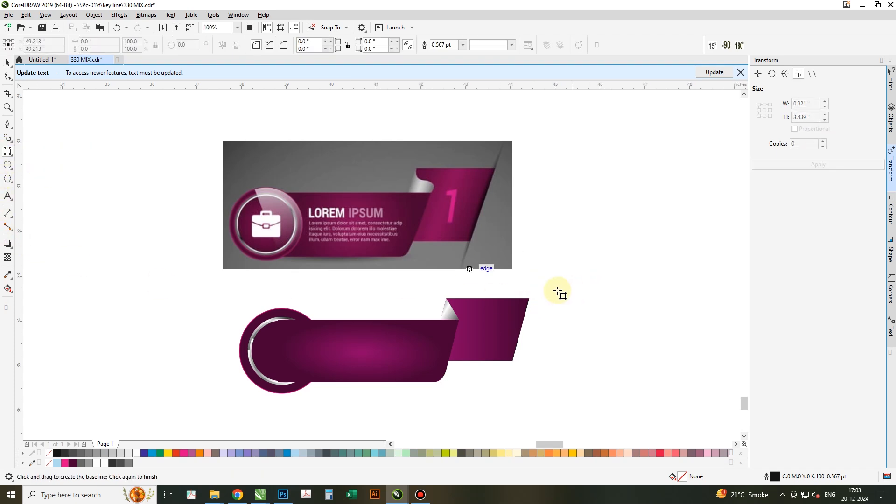
left_click_drag(530, 298, 513, 361)
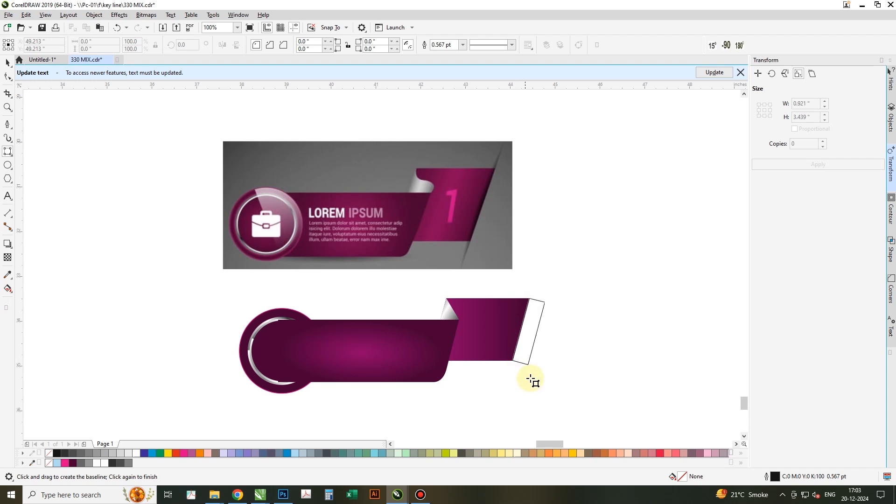
left_click(564, 382)
key("space")
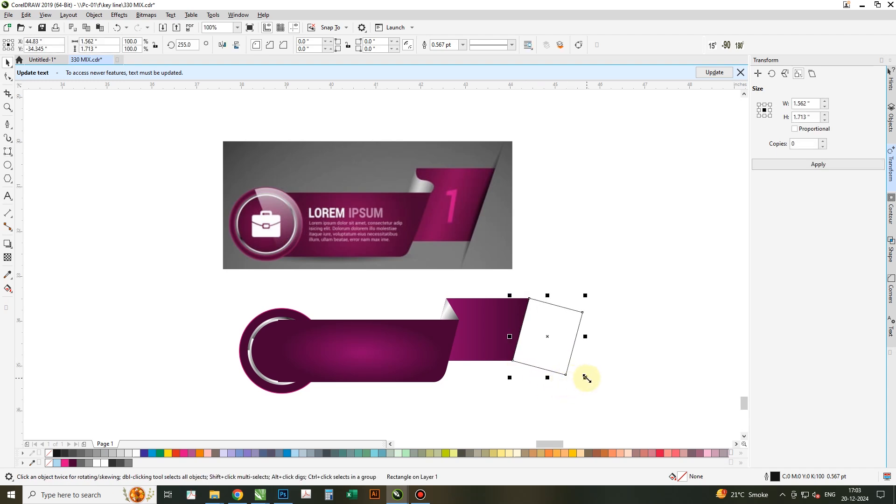
Enlarge the tilted rectangle to about 2.91 by 3.19 inches overall and place it with a slightly offset duplicate against the panel's right edge.
left_click_drag(586, 377, 624, 414)
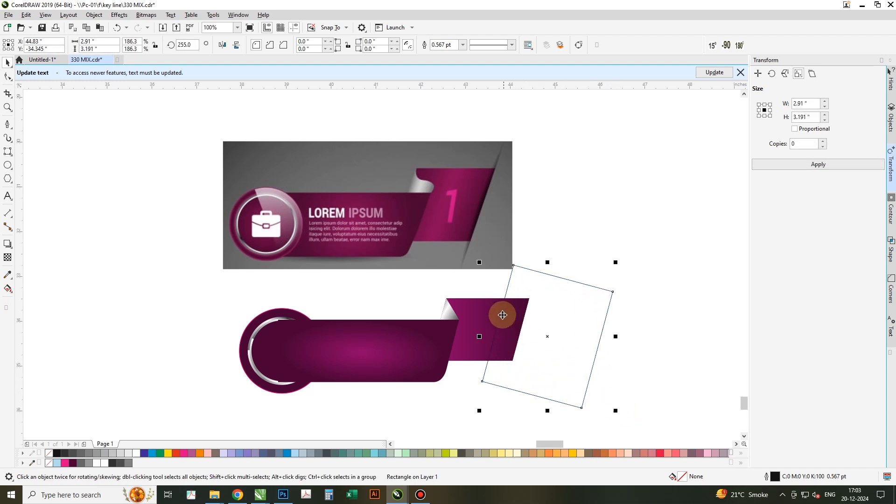
left_click_drag(509, 319, 555, 351)
scroll(531, 329, "up", 2)
scroll(456, 303, "down", 2)
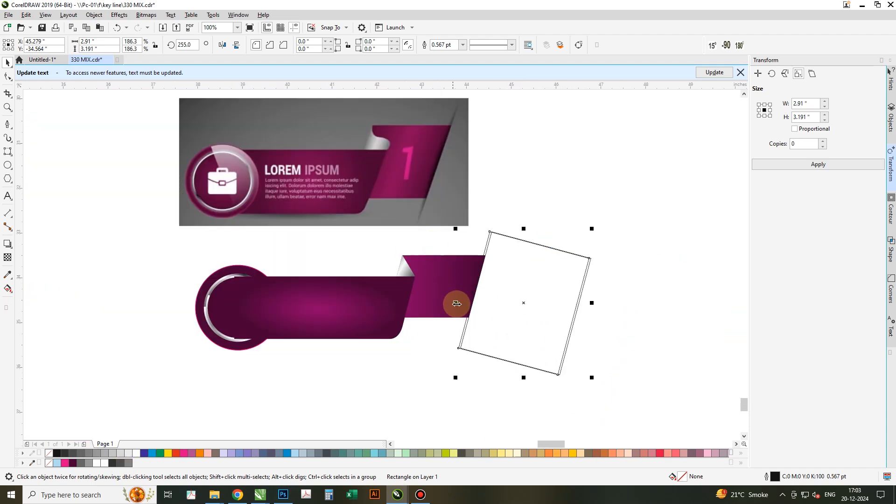
Convert the offset duplicate rectangle to curves and add midpoint nodes on its left and upper edges.
scroll(473, 334, "up", 2)
right_click(488, 309)
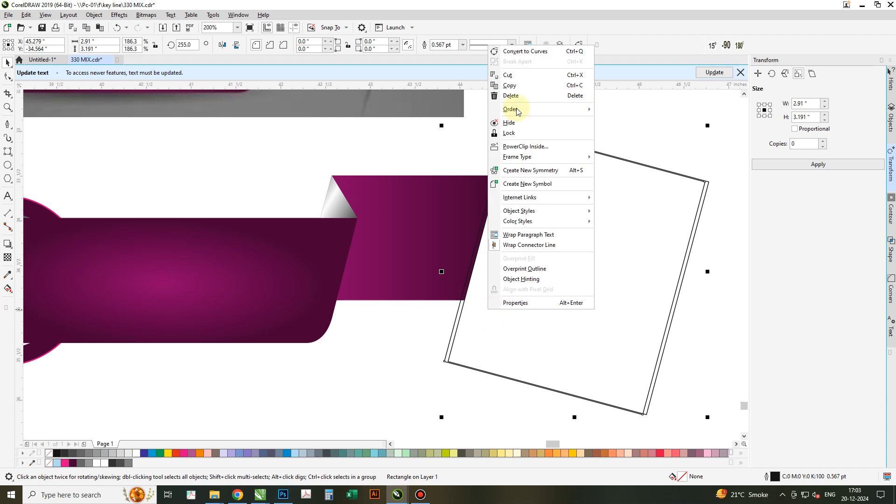
left_click(520, 49)
key("F10")
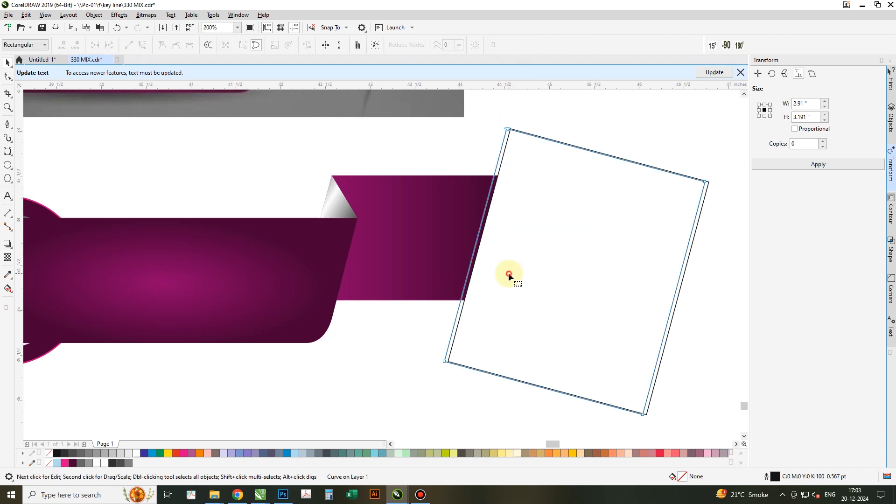
left_click_drag(522, 115, 409, 388)
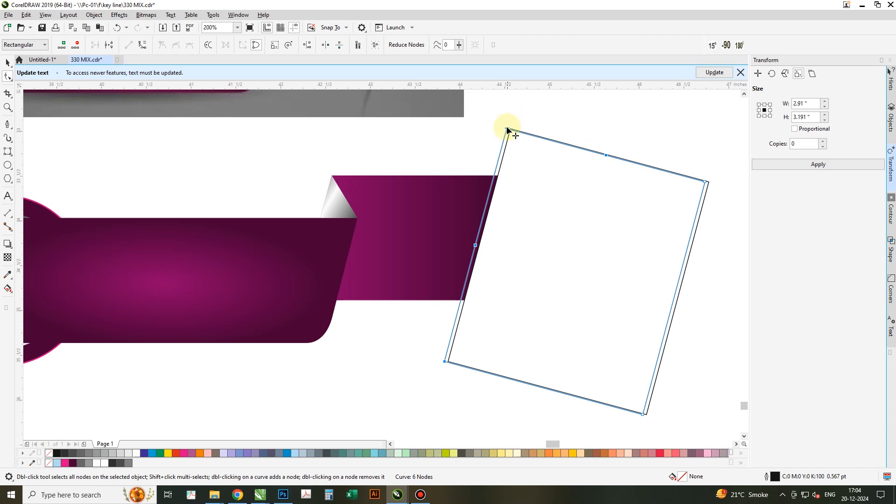
Move the duplicate's two left corner nodes onto the other rectangle's corners, keeping the midpoint node in place so the edge bulges over the panel.
left_click_drag(507, 129, 511, 130)
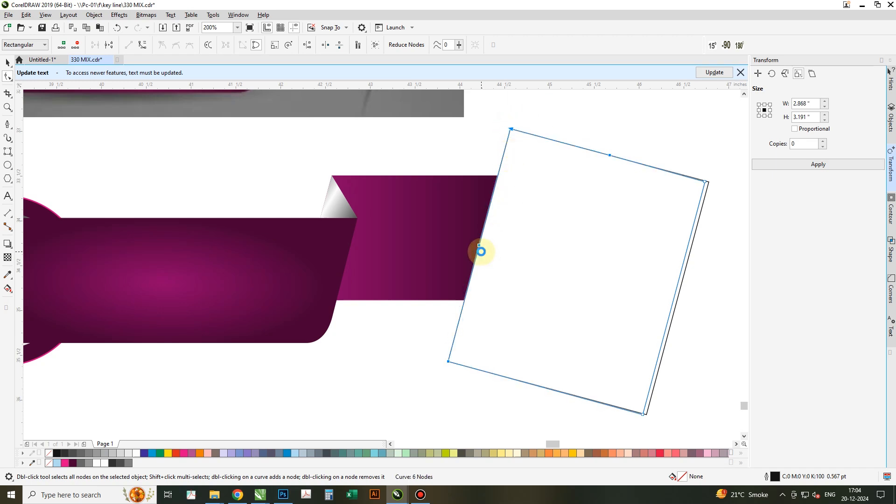
key("ctrl+z")
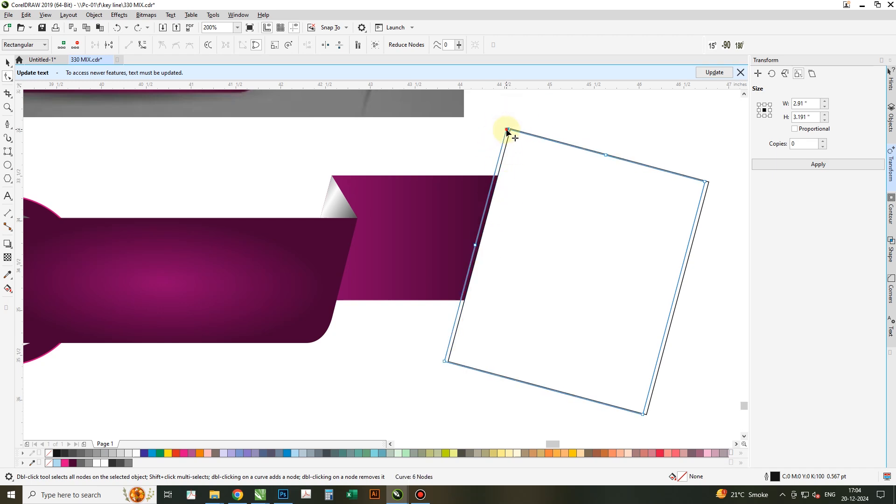
left_click_drag(506, 131, 511, 129)
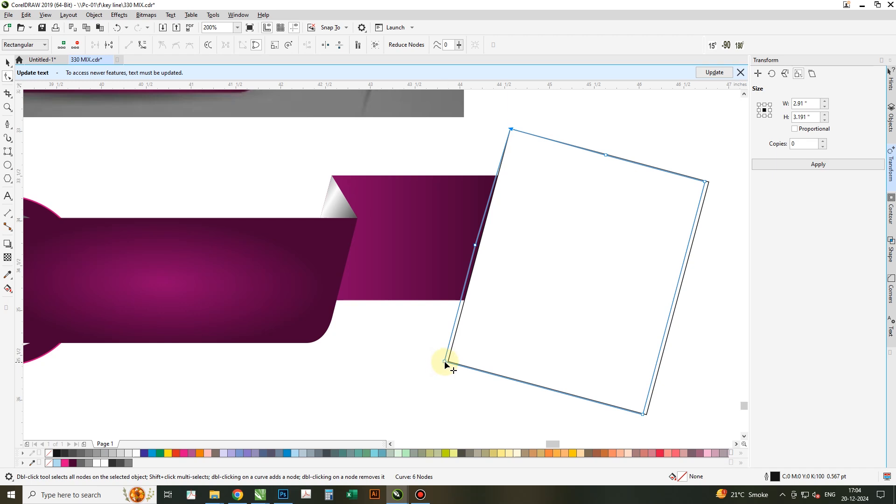
left_click_drag(442, 361, 446, 362)
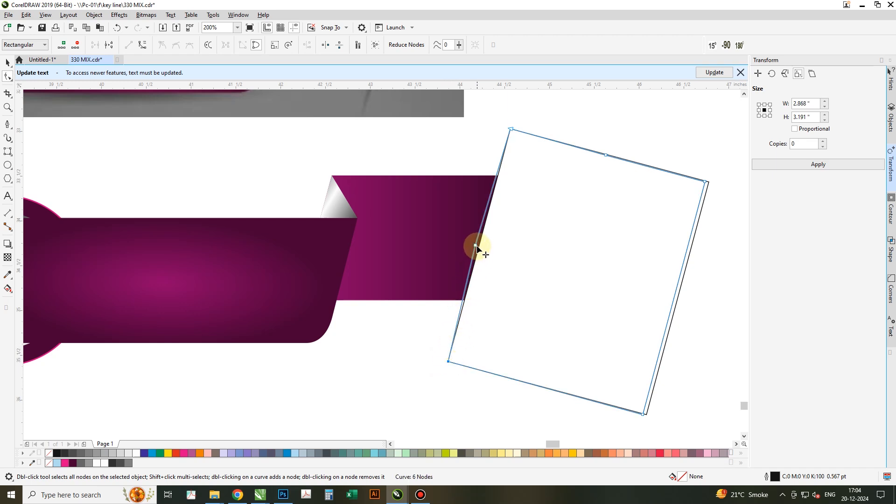
key("space")
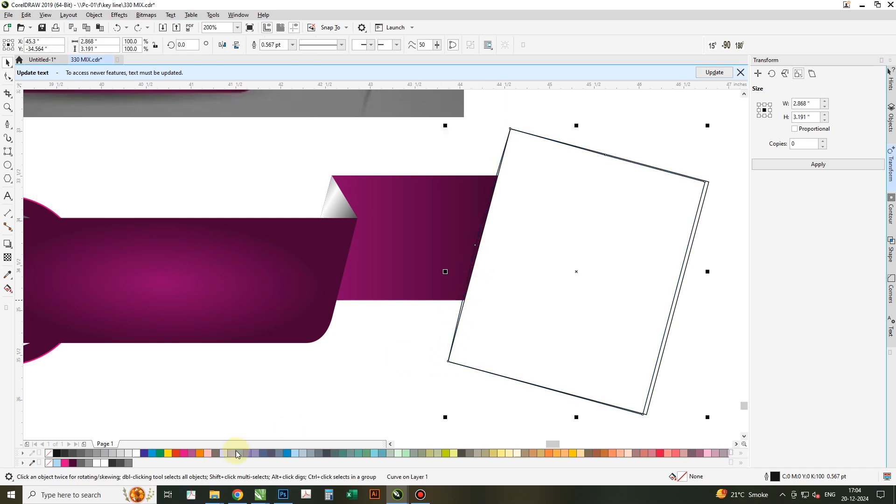
Fill the bulging duplicate shape beside the number panel with 60% black and remove its outline.
left_click(90, 455)
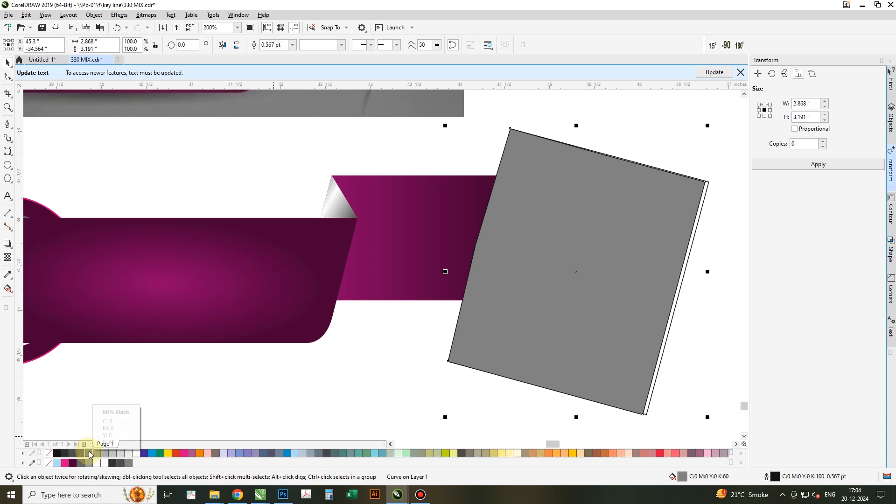
right_click(49, 454)
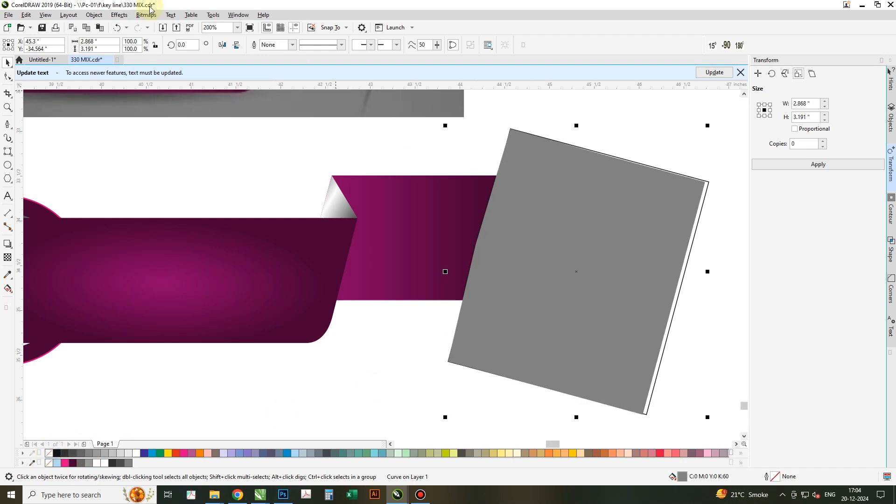
left_click(632, 229)
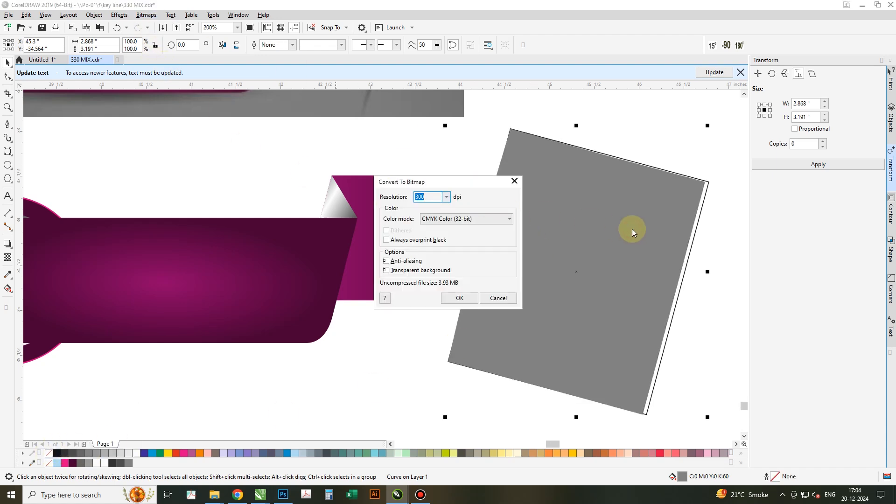
left_click(514, 181)
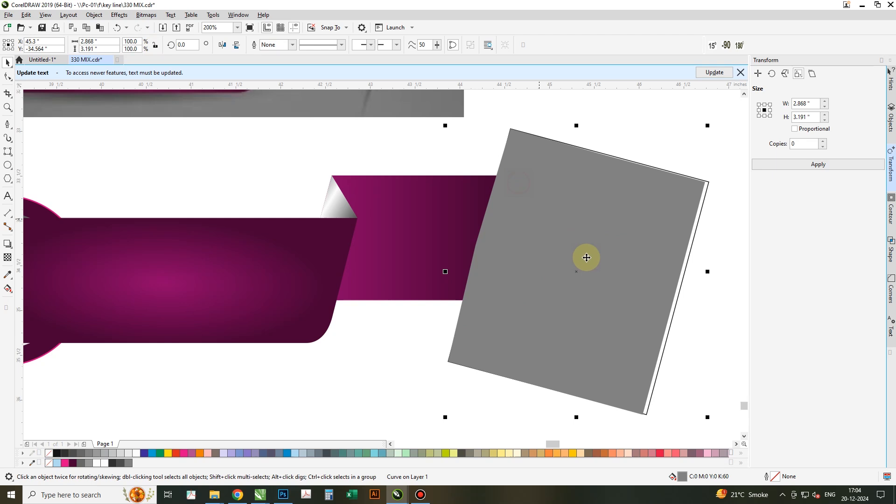
Fill the straight tilted rectangle white and use it to trim the grey bulging shape.
left_click(653, 274)
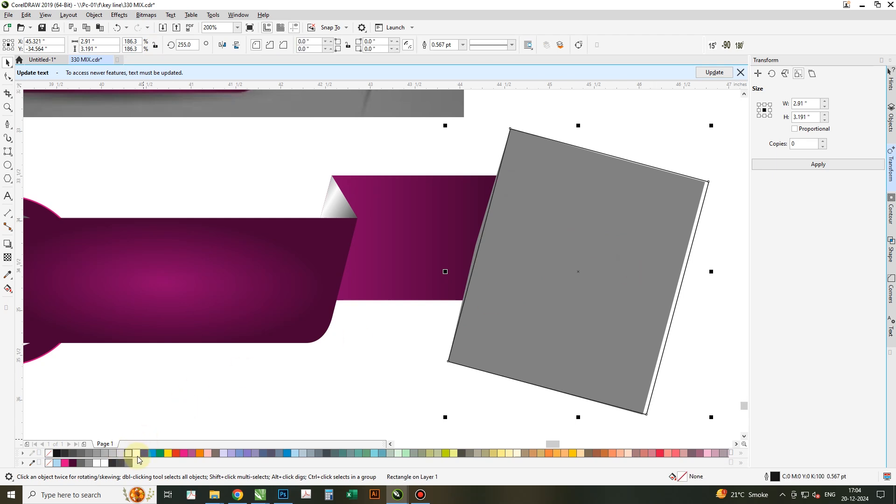
left_click(139, 455)
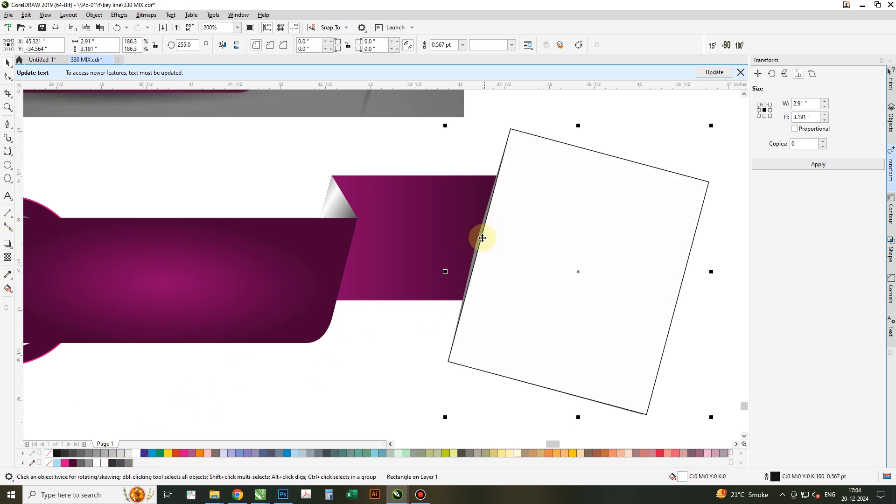
scroll(495, 255, "up", 2)
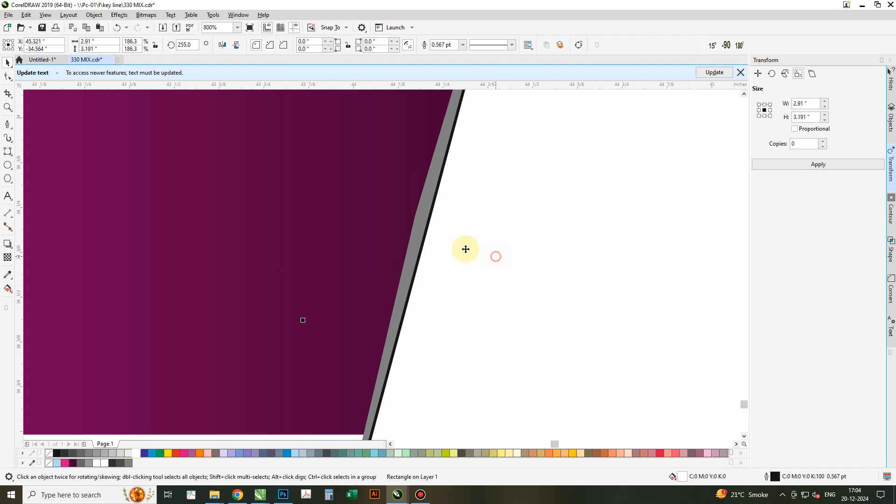
left_click(412, 233, "shift")
left_click(284, 47)
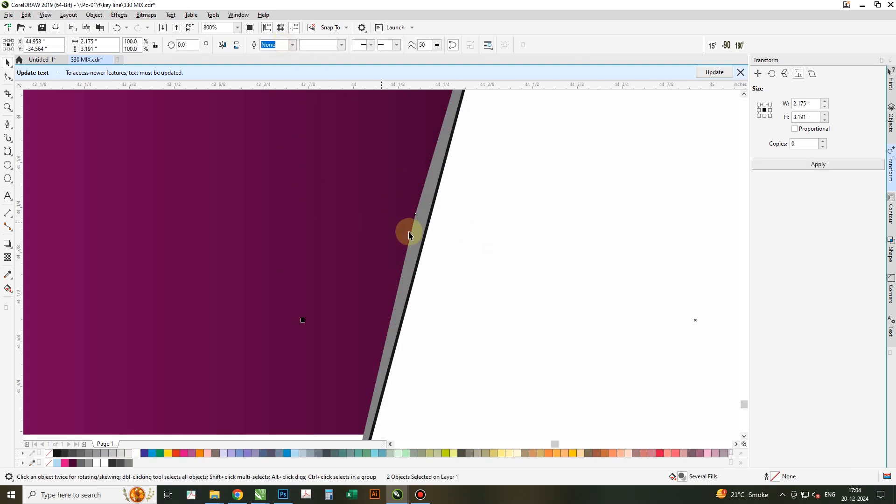
Delete the trimmed grey shape's surplus far corner nodes and straighten the remaining side, leaving only a thin sliver along the panel's slanted edge.
scroll(410, 230, "down", 2)
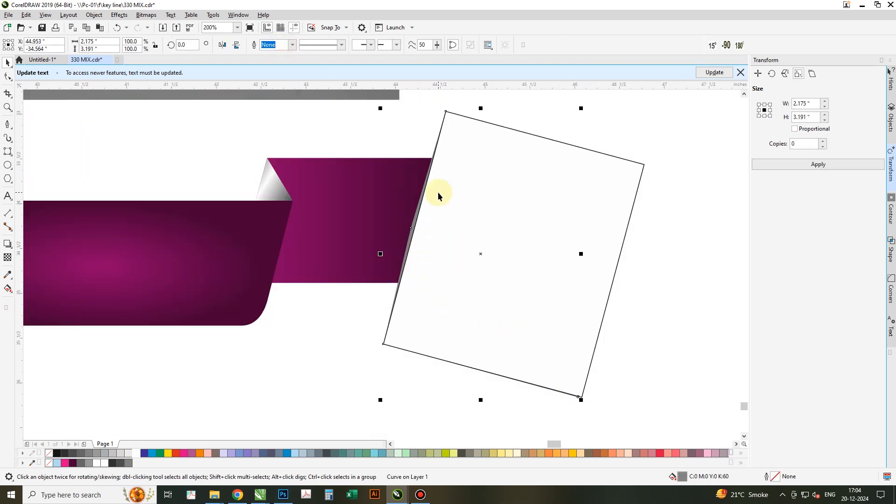
double_click(421, 188)
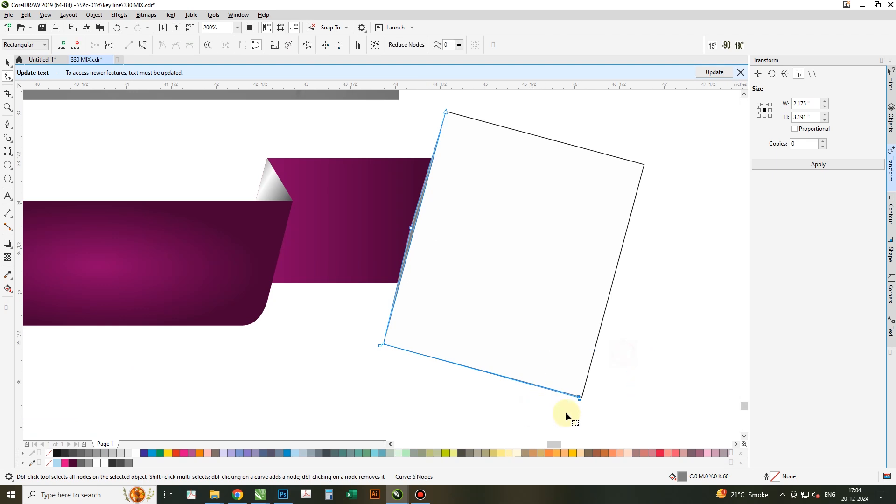
key("Delete")
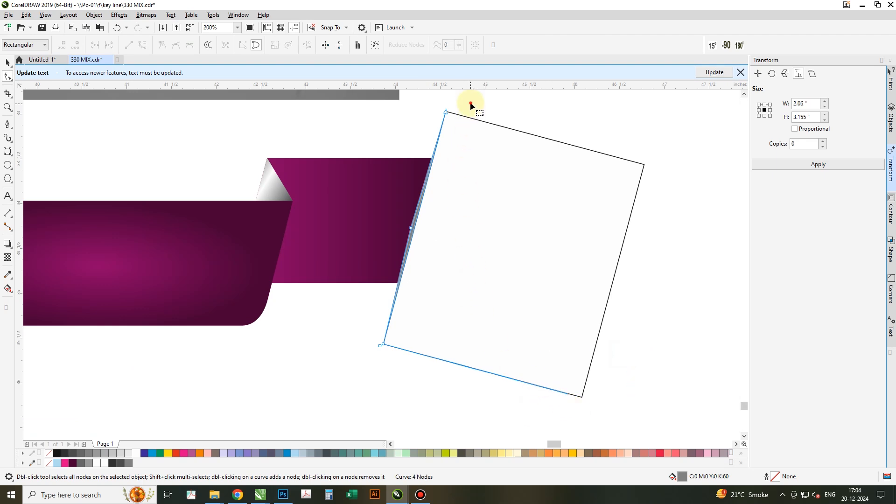
left_click_drag(470, 104, 366, 381)
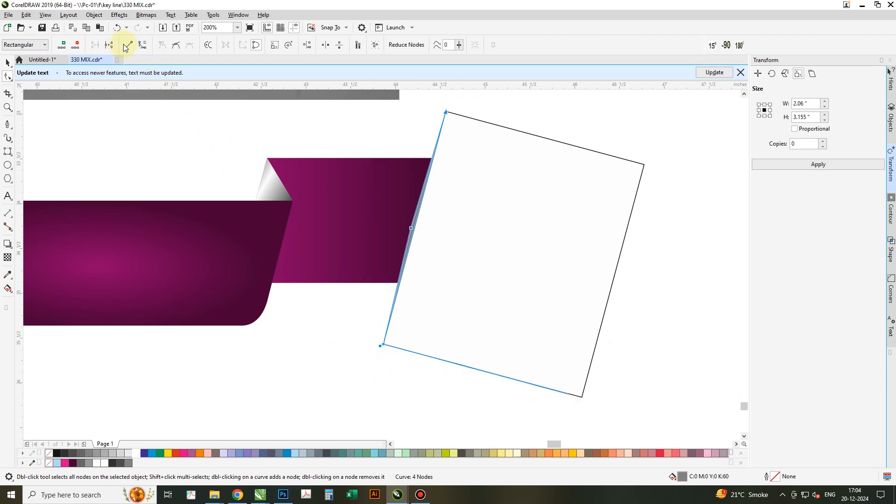
key("space")
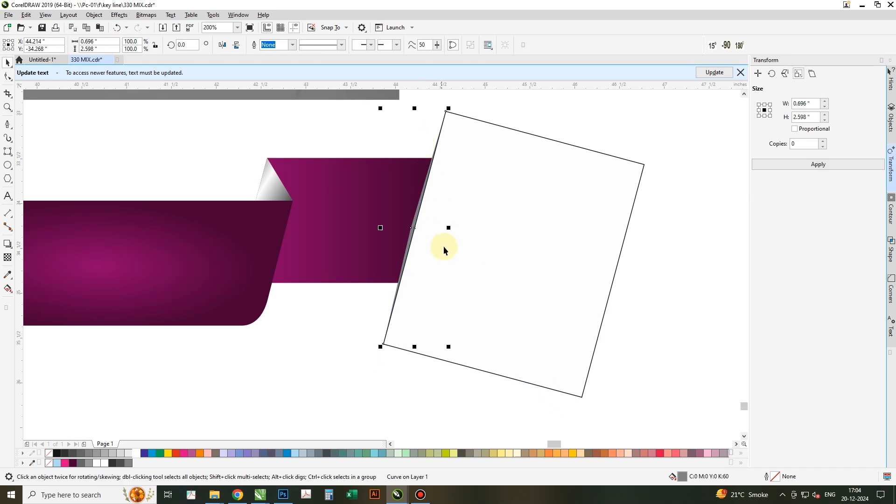
Remove the outline from the white tilted rectangle.
left_click(486, 274)
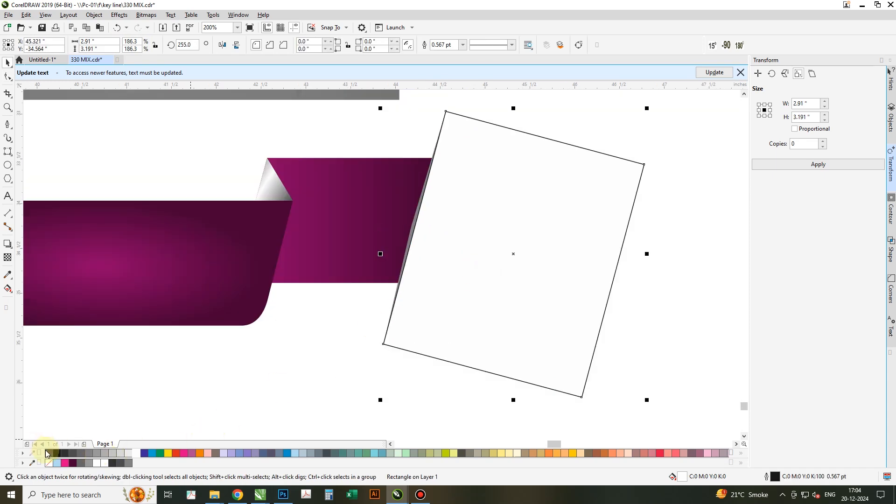
right_click(48, 452)
left_click(368, 320)
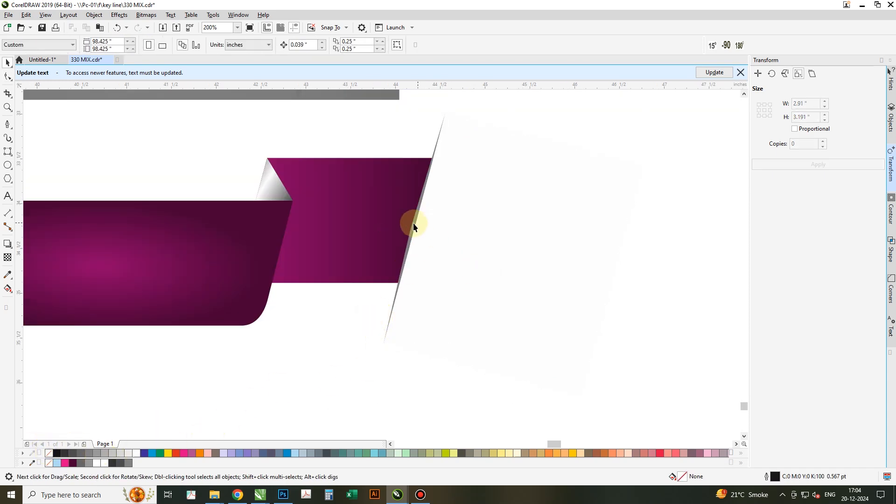
Convert the grey sliver along the panel's slanted edge to a 300 dpi CMYK bitmap.
left_click(413, 223)
left_click(146, 14)
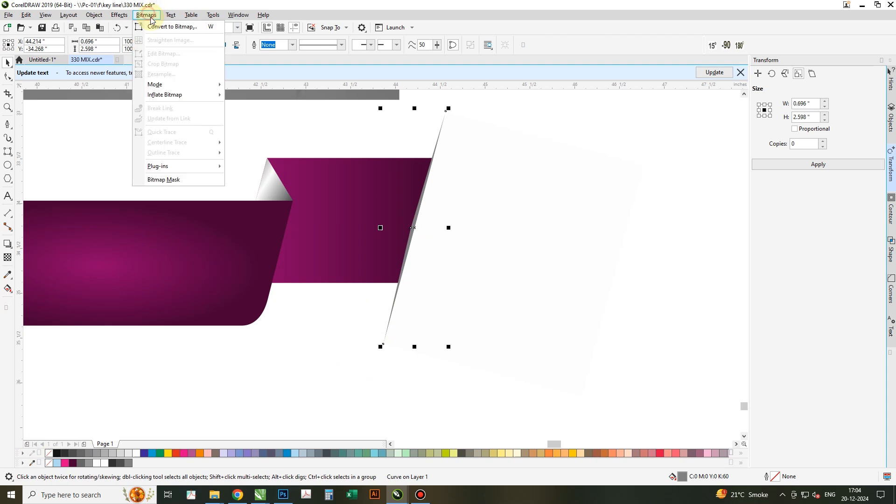
left_click(154, 28)
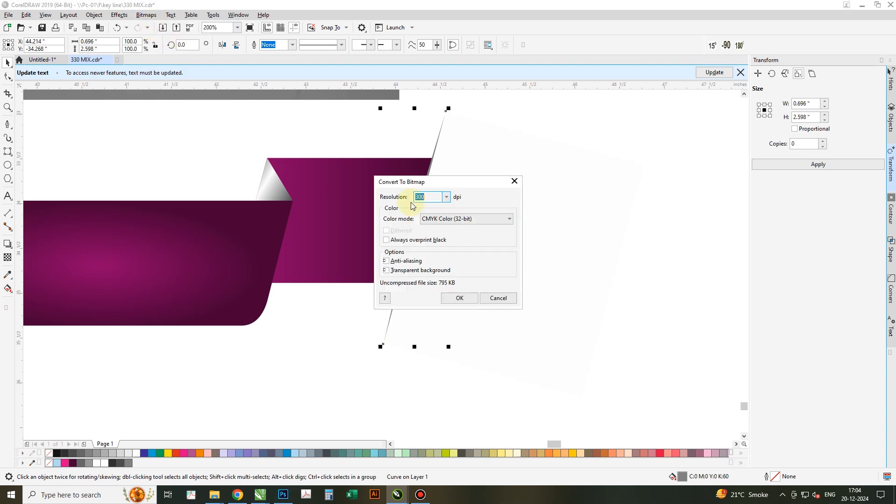
left_click(461, 298)
Apply a Gaussian blur with a radius of 4.8 pixels to the grey sliver bitmap.
left_click(143, 14)
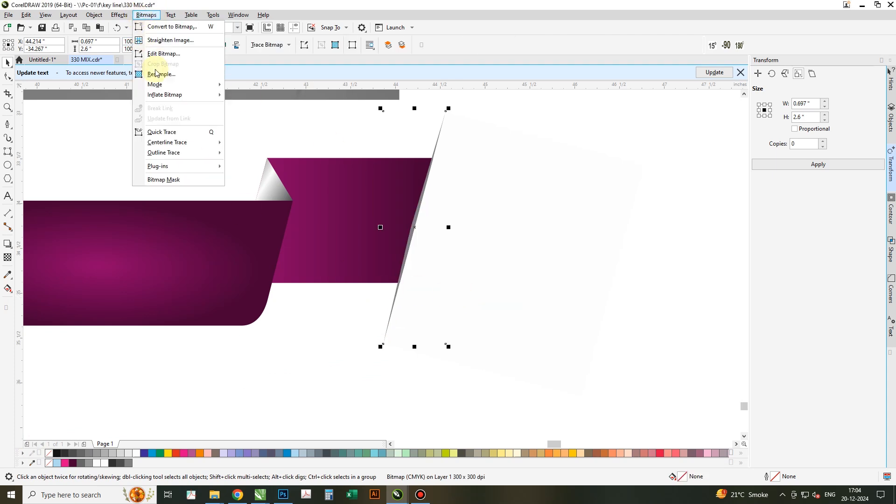
mouse_move(119, 14)
mouse_move(125, 75)
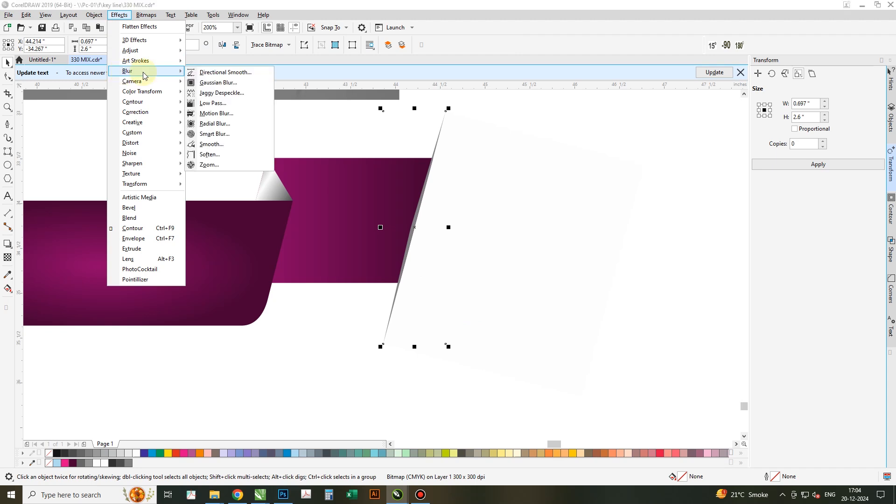
left_click(239, 81)
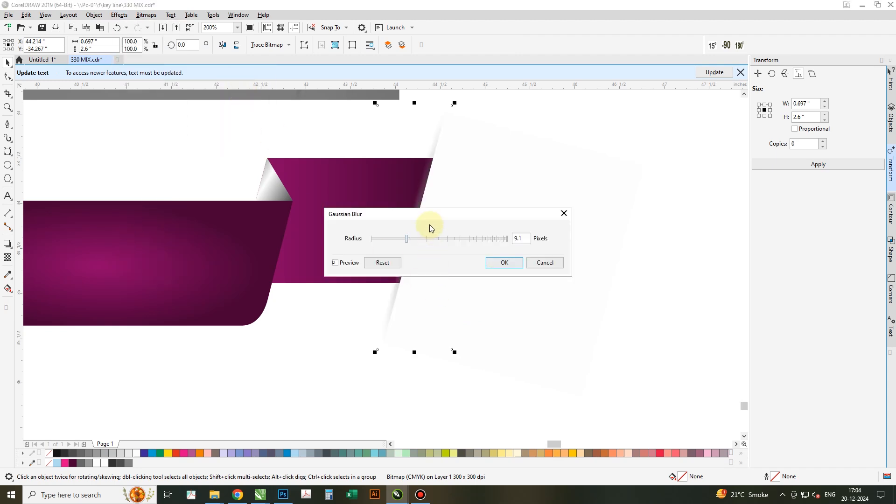
left_click(390, 241)
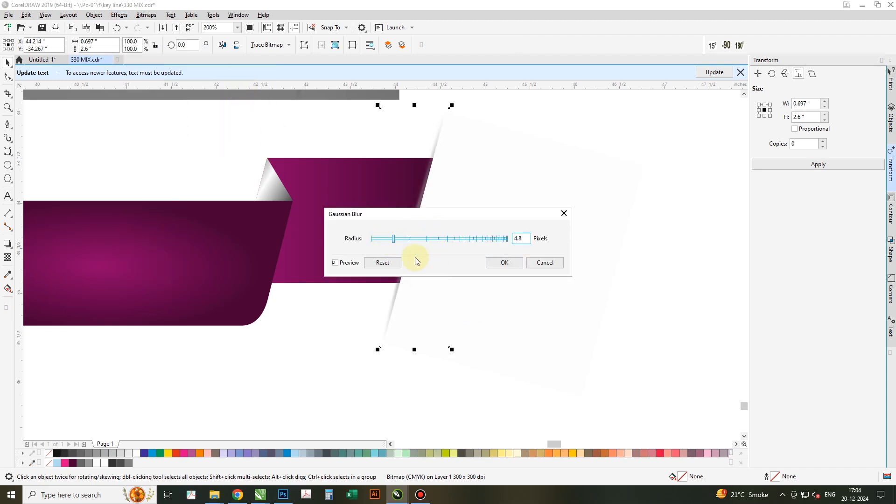
left_click(501, 264)
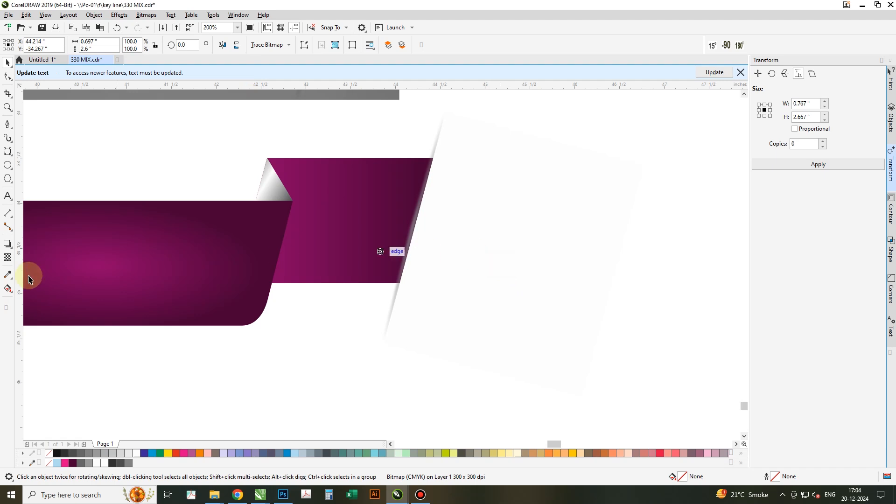
Set the blurred sliver's transparency merge mode to Multiply.
left_click(8, 257)
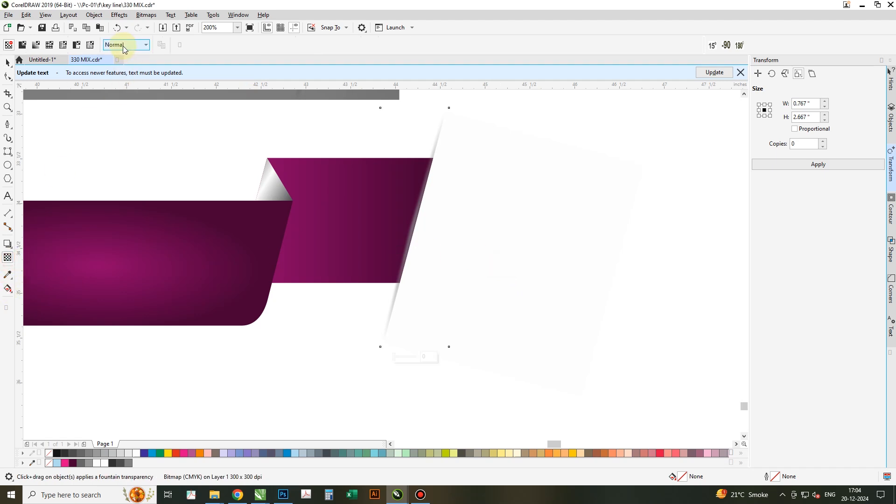
left_click(125, 45)
left_click(112, 94)
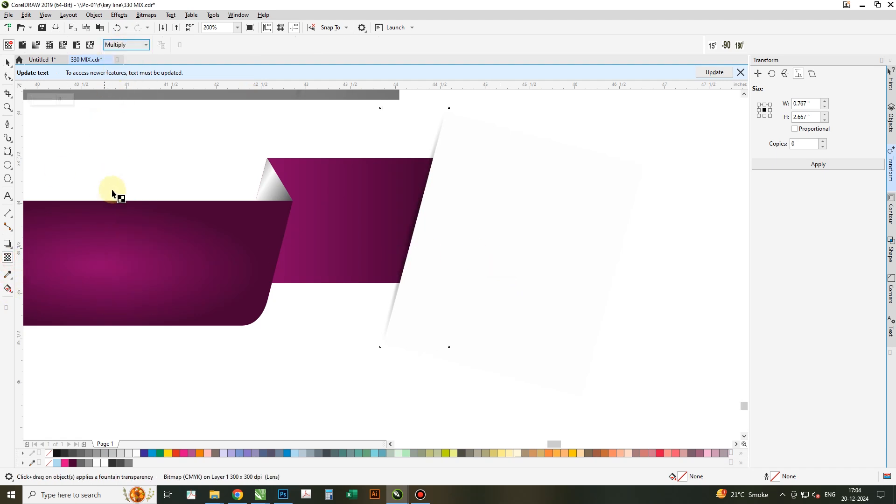
key("space")
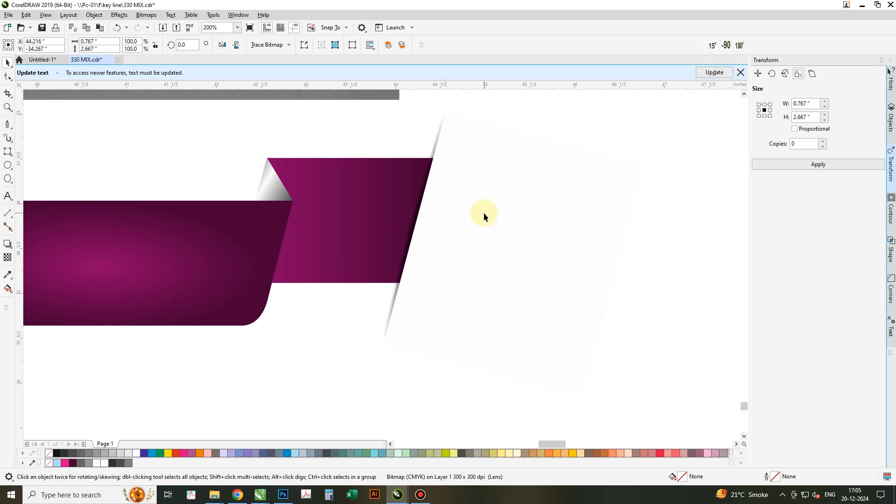
Group the banner body, fold, number panel, shadow and white rectangle, and place the group behind the circle and ring.
scroll(484, 216, "down", 1)
left_click(563, 305)
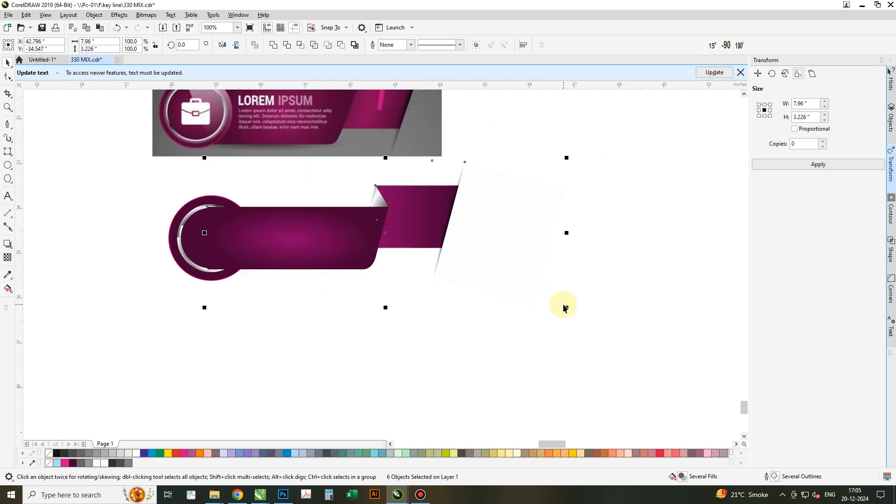
left_click(257, 333)
scroll(408, 242, "up", 1)
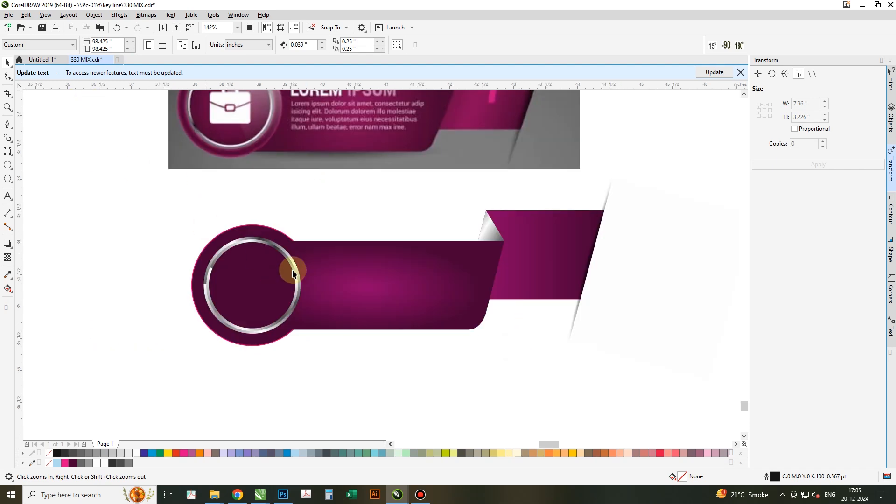
left_click(311, 253)
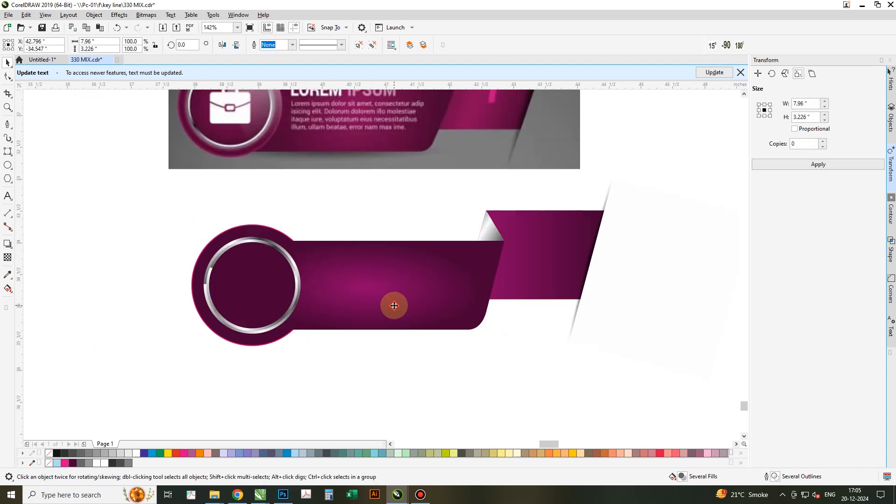
left_click(304, 376)
Add a black Multiply drop shadow to the large outer circle, offset about 0.08 inches horizontally, with opacity 50 and feathering 15.
left_click(308, 287)
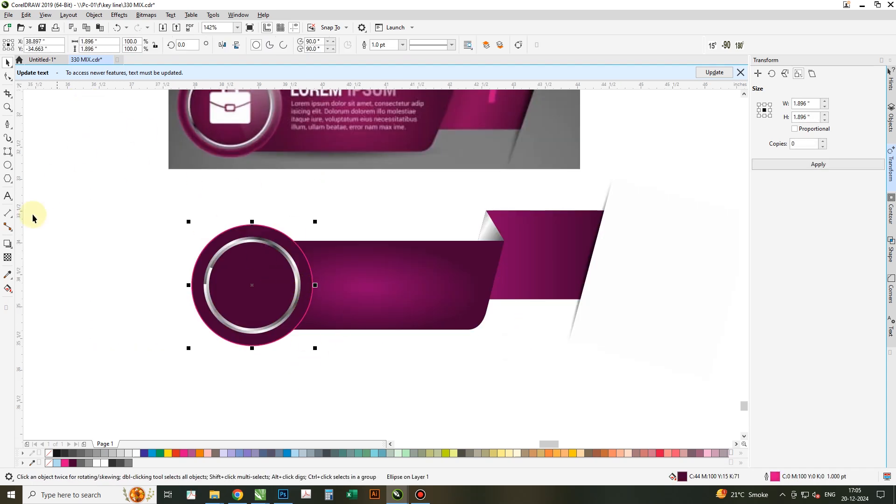
left_click(7, 243)
left_click_drag(252, 286, 317, 285)
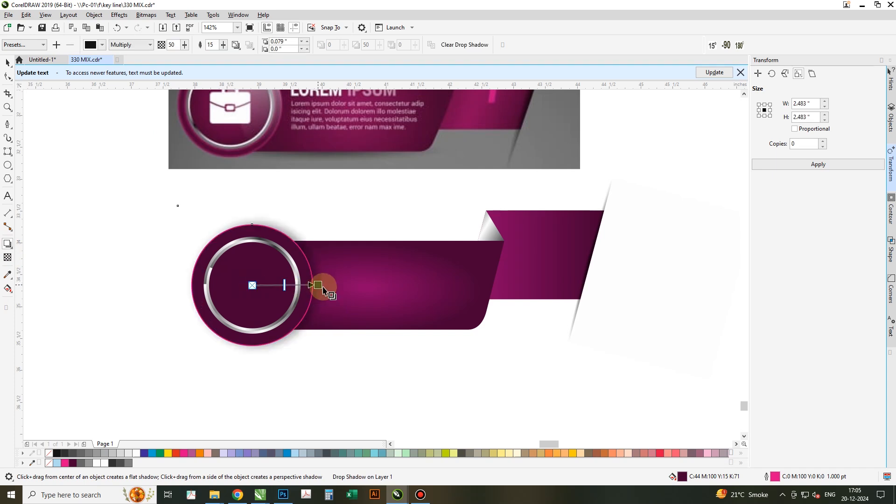
key("space")
left_click(329, 377)
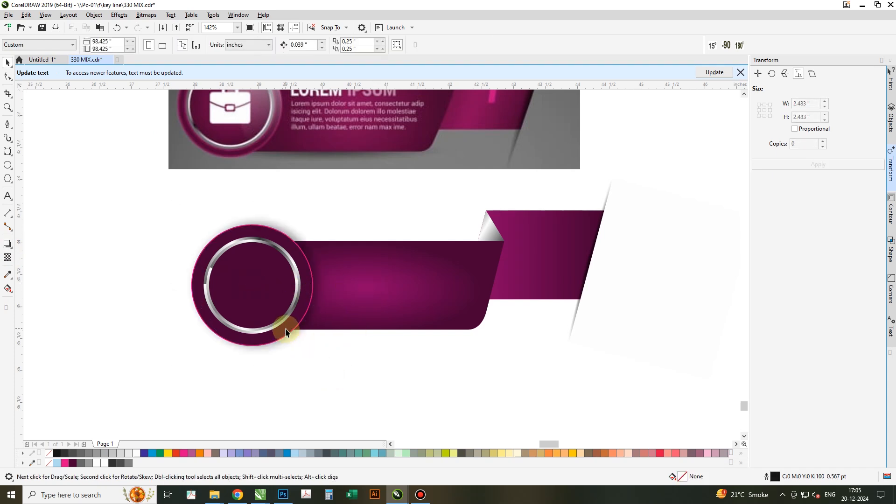
Duplicate the large outer circle in place and bring the copy to the front.
left_click(253, 289)
scroll(254, 289, "down", 3)
key("z")
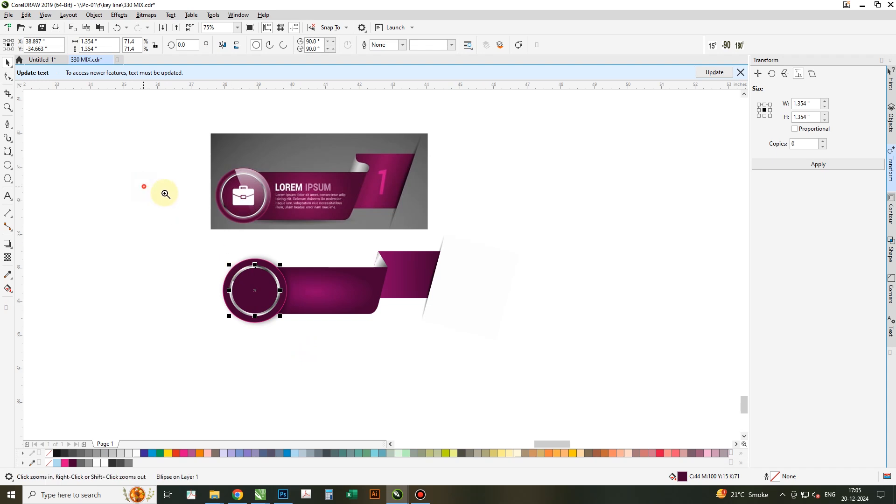
left_click_drag(144, 186, 530, 356)
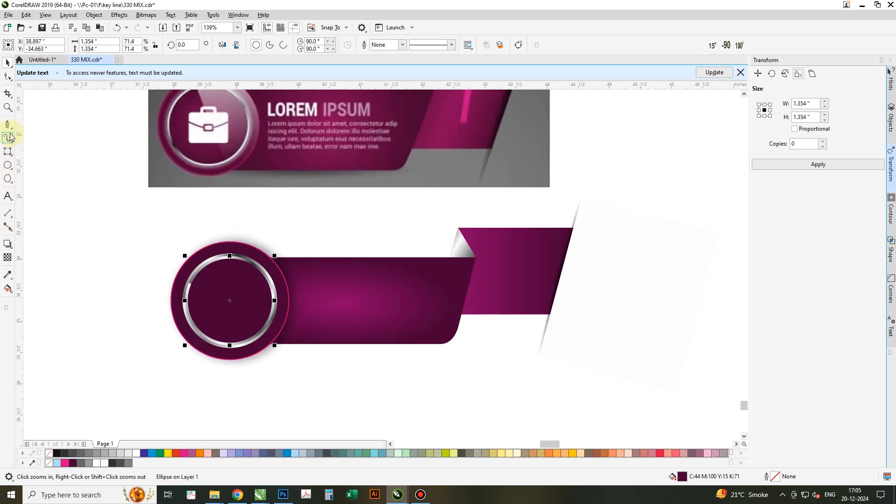
key("space")
left_click(252, 251)
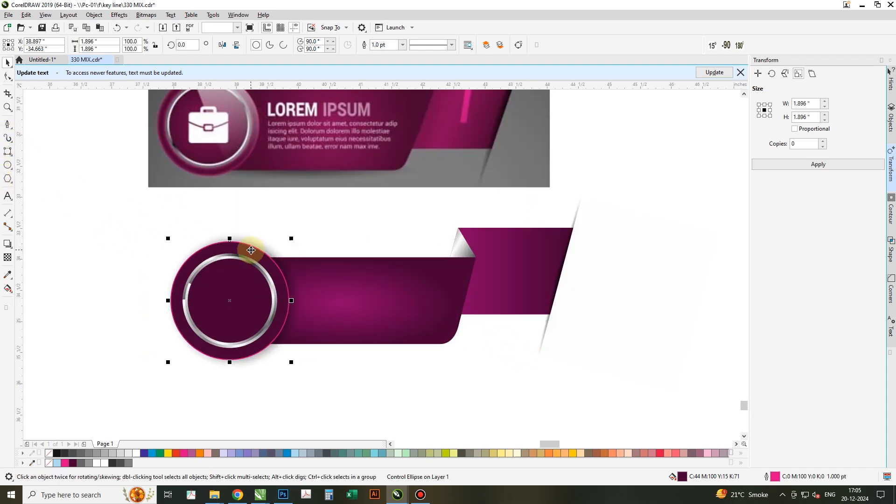
key("KP_Add")
left_click_drag(251, 251, 273, 217)
key("ctrl+z")
key("shift+Page_Up")
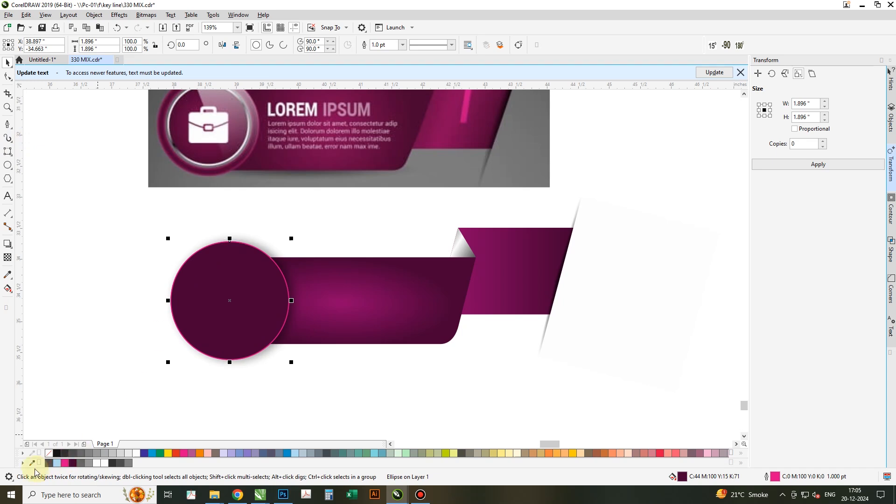
Remove the circle copy's outline and draw a closed Pen tool shape over the badge's left part, with its edge running diagonally across the circle.
right_click(48, 453)
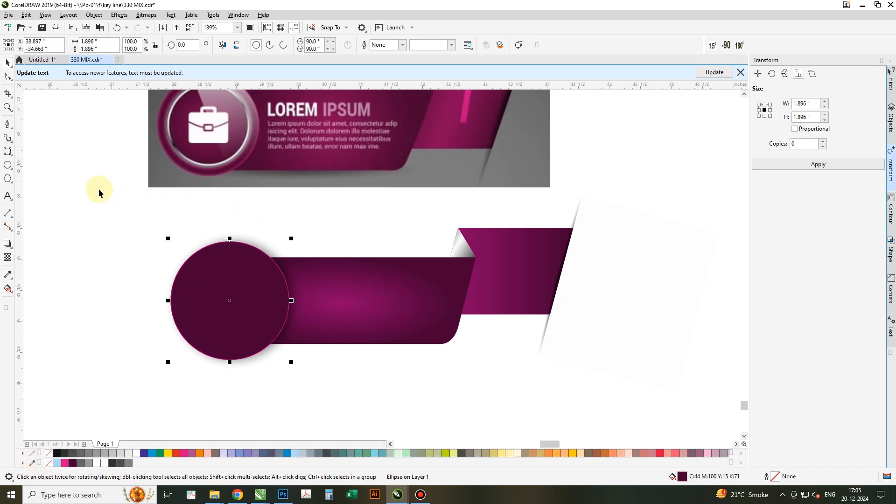
left_click(5, 125)
left_click(51, 249)
left_click(208, 245)
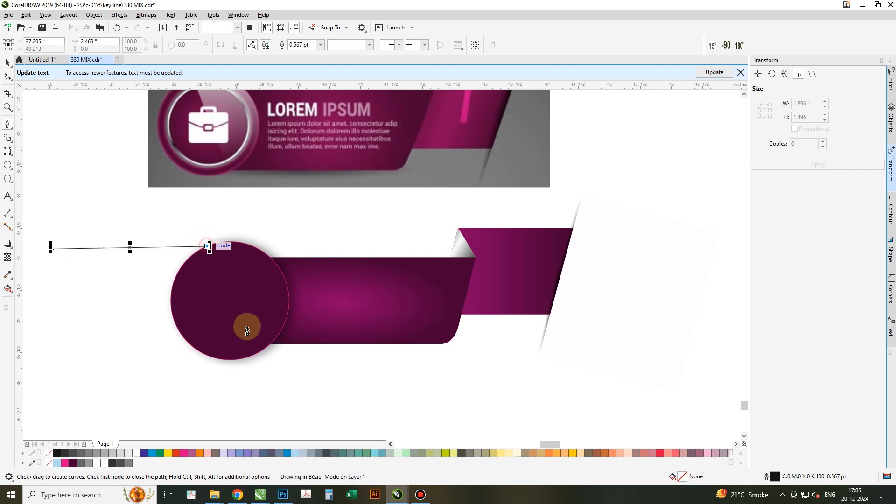
left_click_drag(232, 359, 206, 397)
key("ctrl+z")
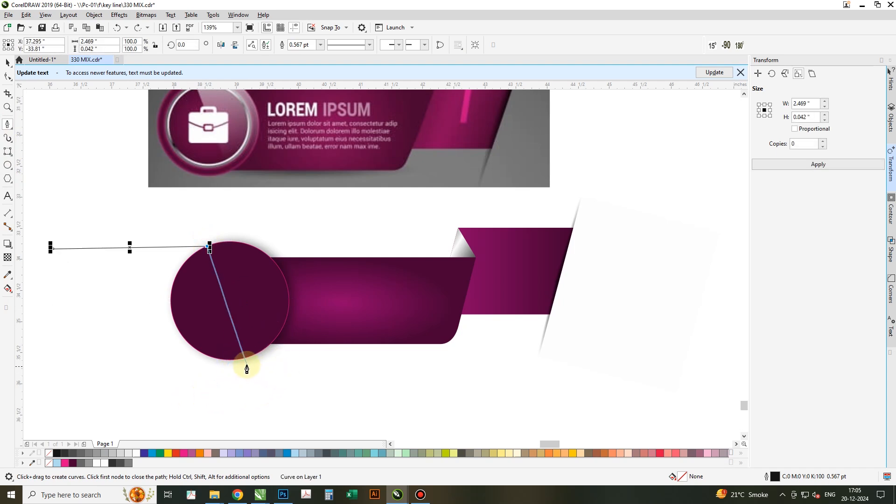
left_click_drag(246, 360, 201, 416)
left_click(200, 415)
left_click(108, 373)
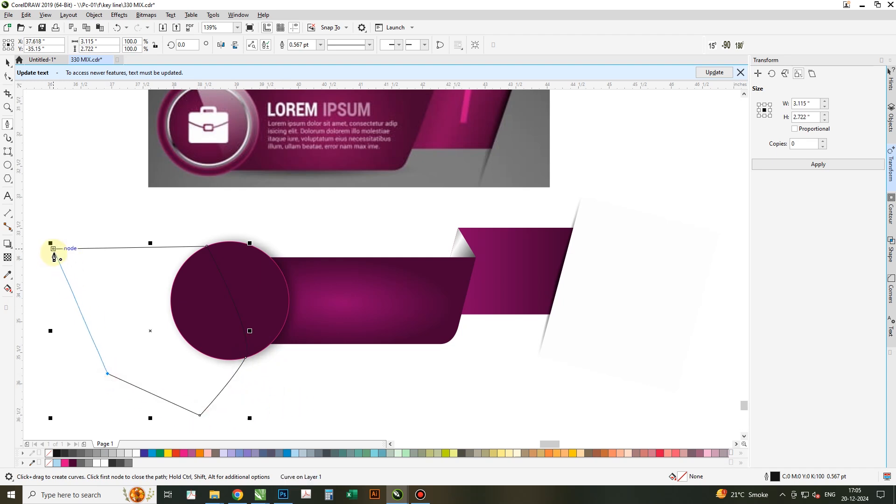
left_click(55, 251)
Trim the circle copy with the pen-drawn shape and delete that shape.
key("space")
left_click(273, 287, "shift")
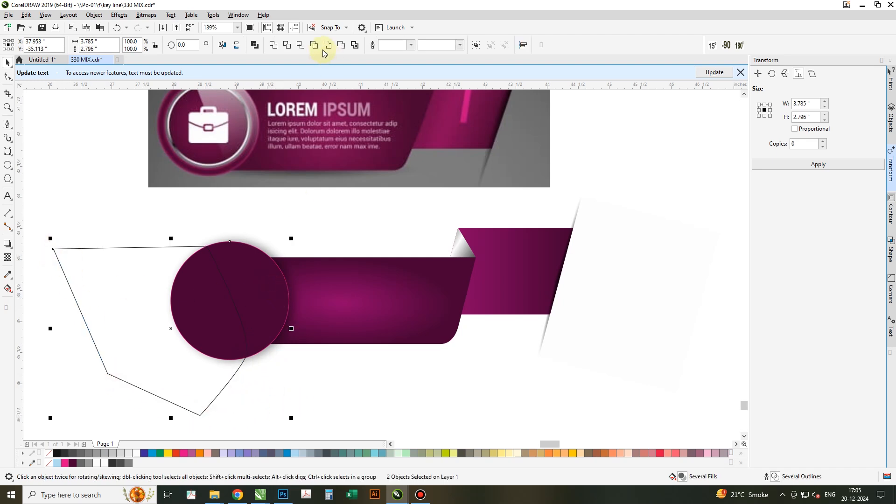
left_click(288, 45)
left_click(140, 315)
key("Delete")
left_click(279, 297)
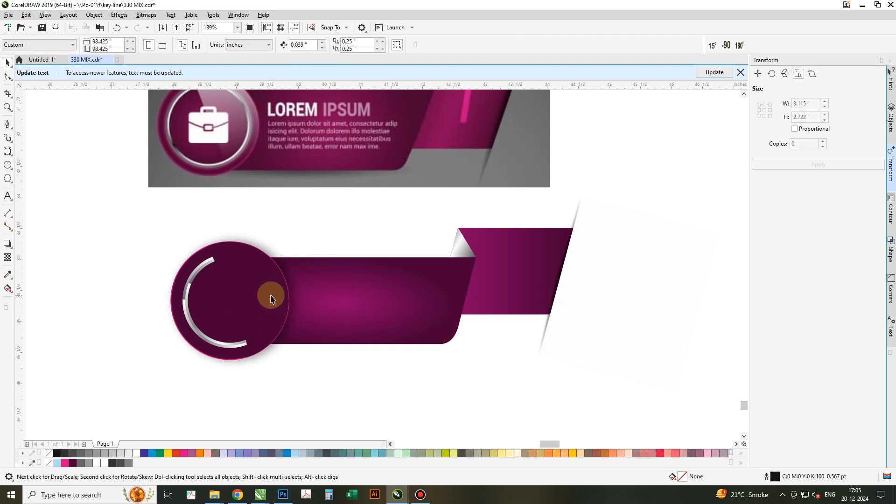
Fill the trimmed circle piece white and apply a linear fountain transparency that fades it out toward the lower edge.
left_click(137, 453)
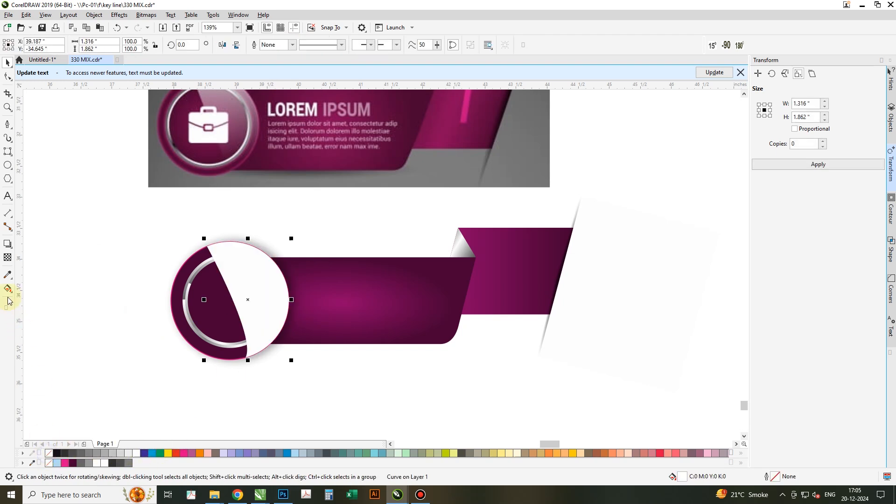
left_click(8, 257)
left_click_drag(237, 218, 259, 351)
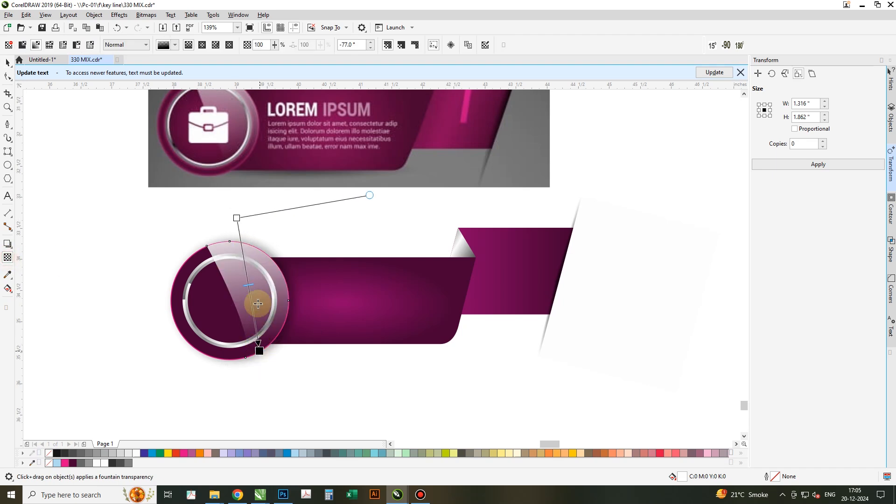
left_click_drag(237, 218, 216, 149)
key("space")
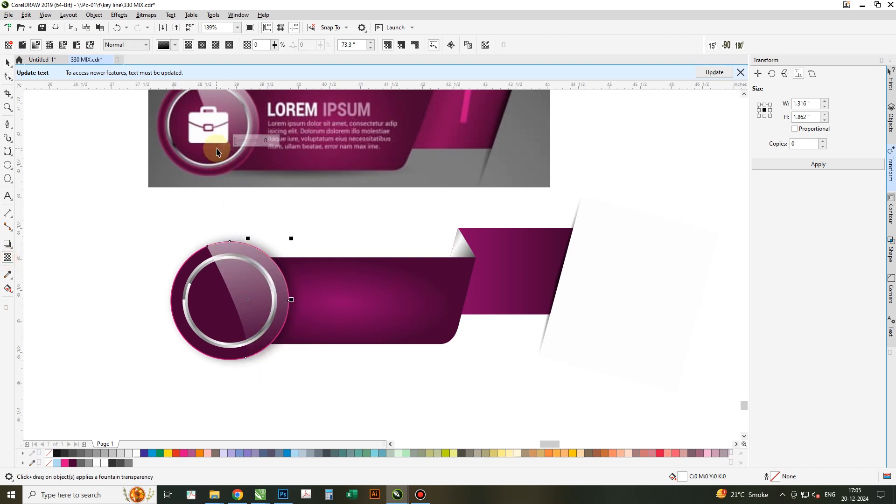
Select all seven objects of the redrawn banner and group them.
scroll(287, 337, "down", 2)
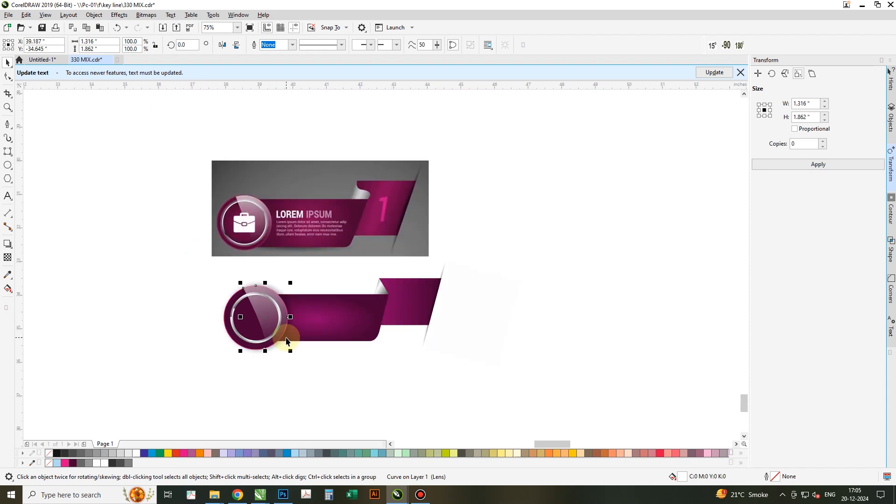
left_click(402, 381)
left_click_drag(522, 237, 227, 362)
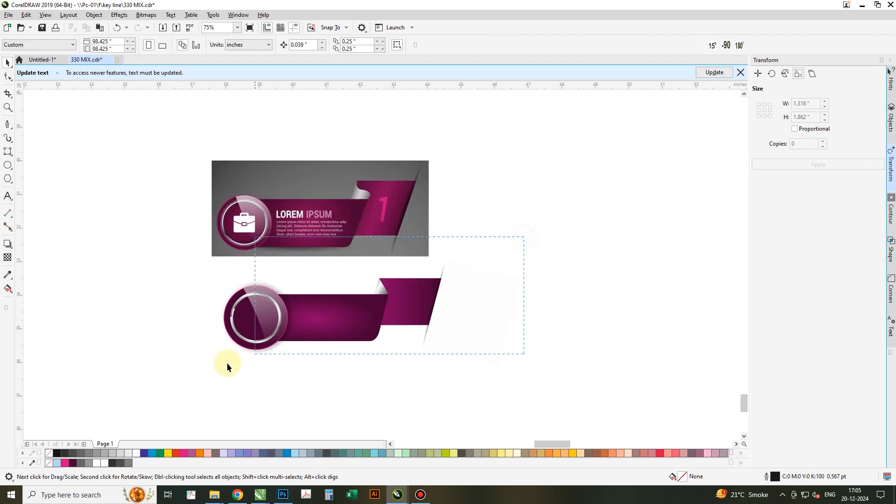
left_click_drag(167, 383, 168, 386)
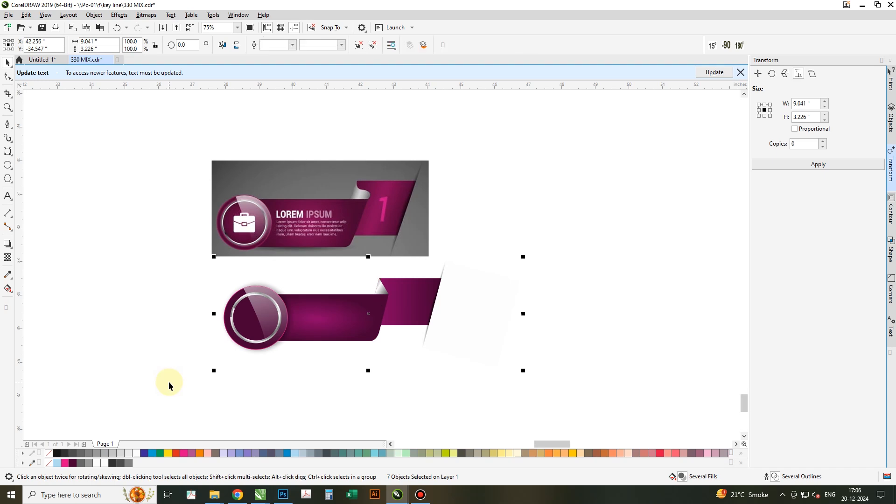
Delete the reference banner image and move the grouped banner up into its place.
left_click(326, 191)
key("Delete")
left_click_drag(350, 314, 354, 175)
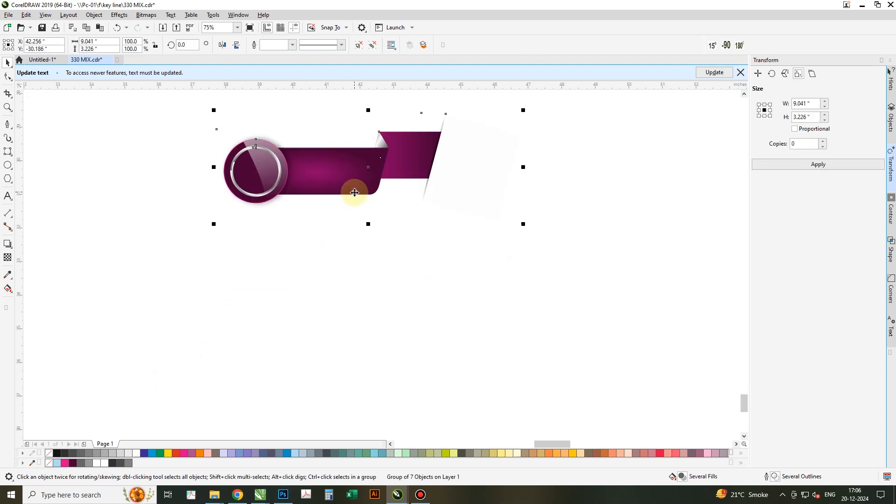
key("shift+F2")
left_click(240, 97)
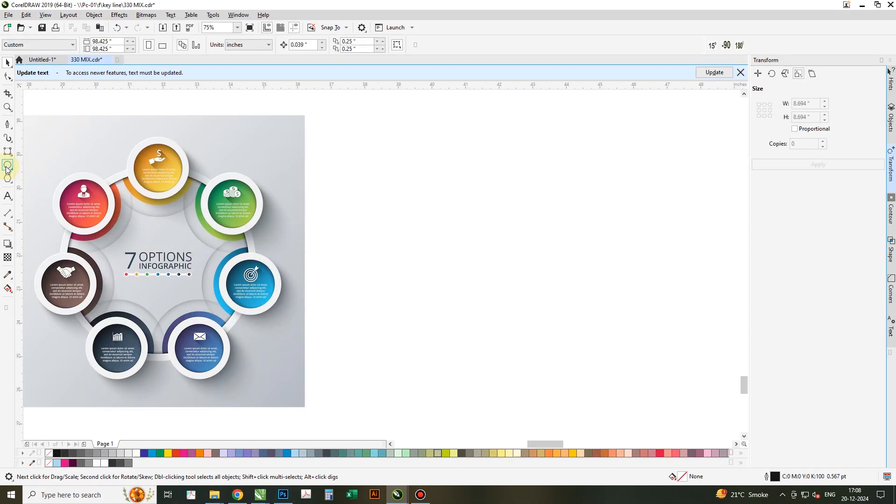
Draw a circle about 6.28 inches across beside the 7 Options reference and add a concentric copy scaled to about 5.69 inches.
left_click(7, 167)
left_click_drag(351, 150, 523, 362)
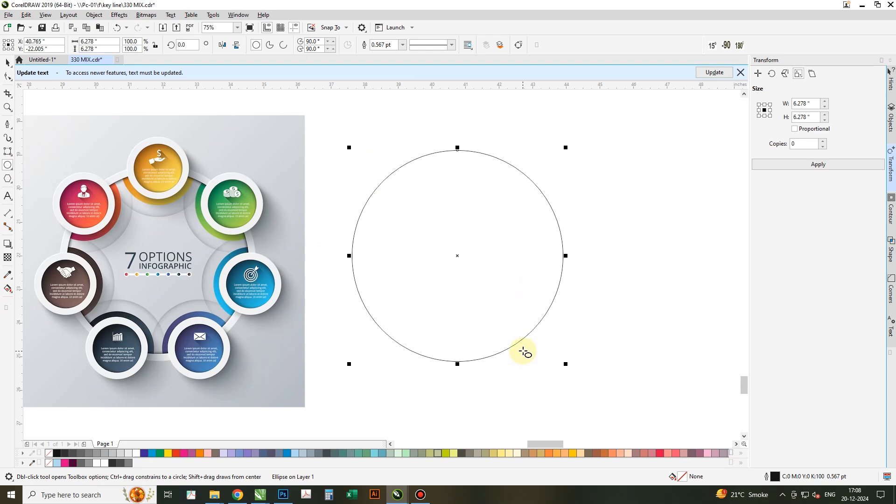
key("space")
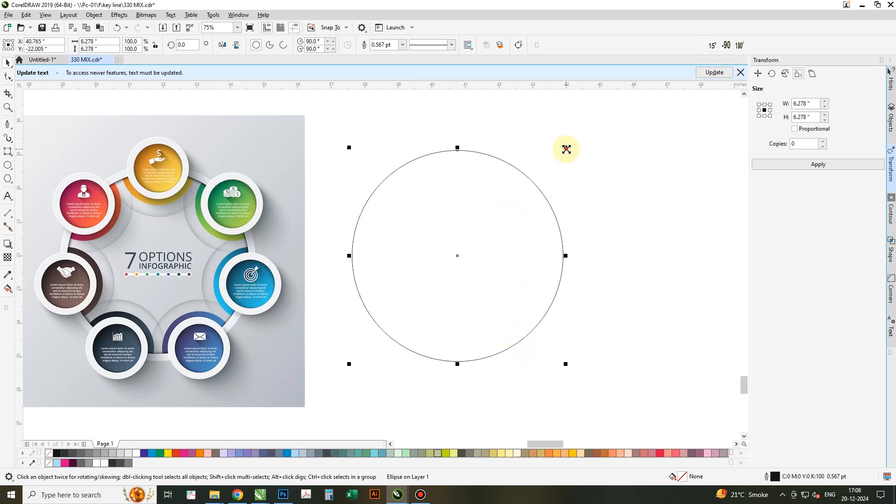
left_click_drag(567, 149, 558, 167)
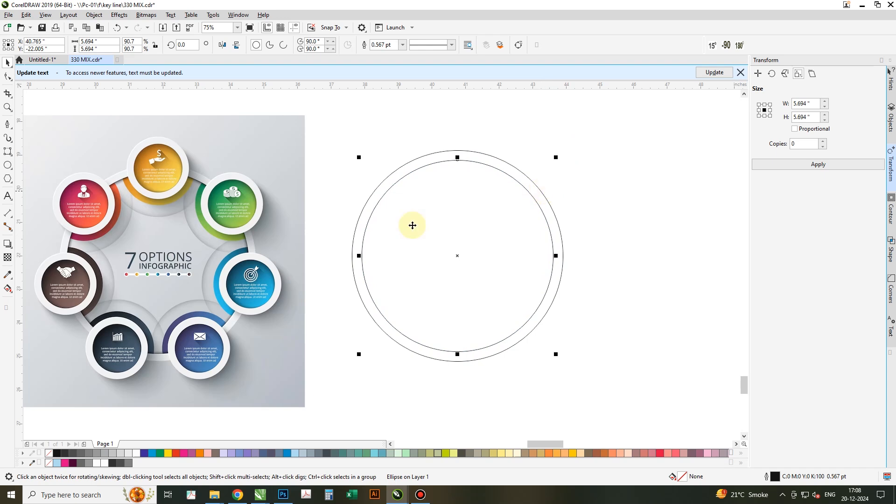
Fill the inner large circle with light grey sampled from the reference's centre area.
left_click(7, 277)
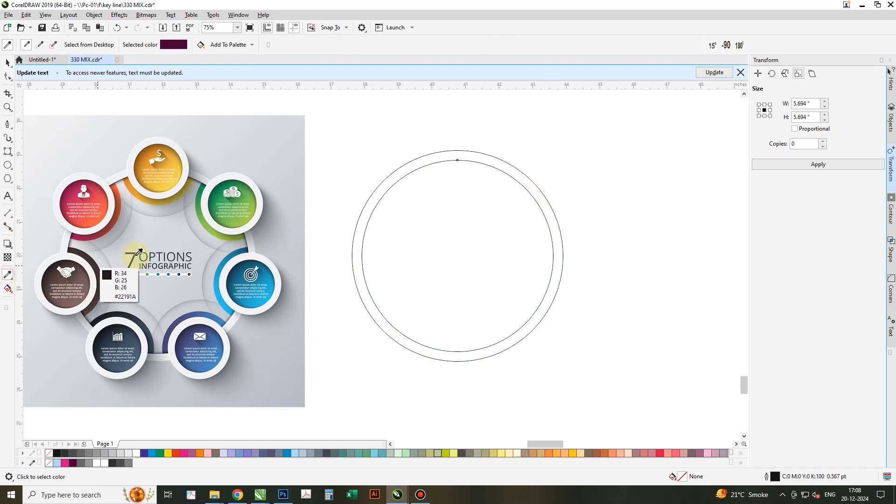
left_click(157, 233)
left_click(426, 275)
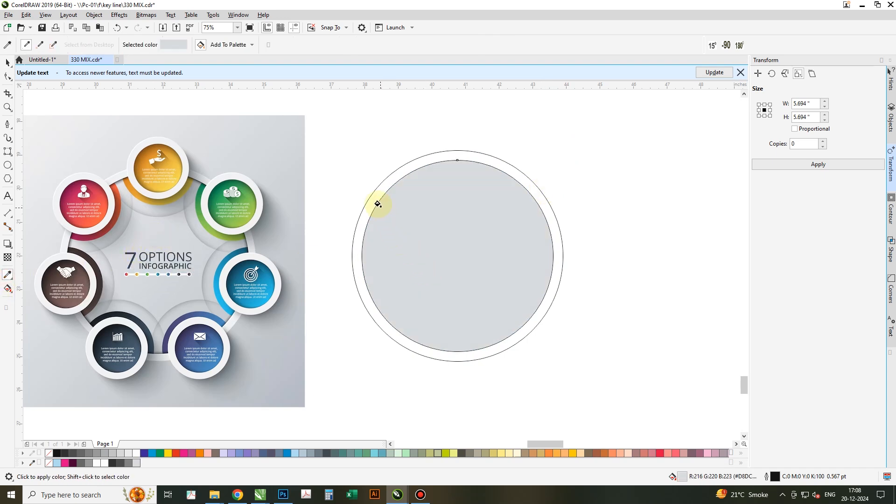
key("space")
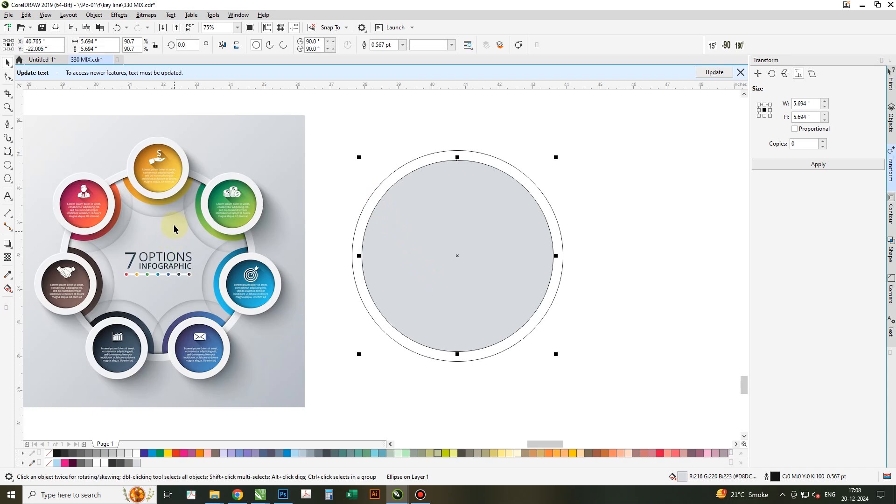
Fill the outer large circle with grey sampled from the reference and lighten it to R 233, G 234, B 235.
key("space")
left_click(179, 215)
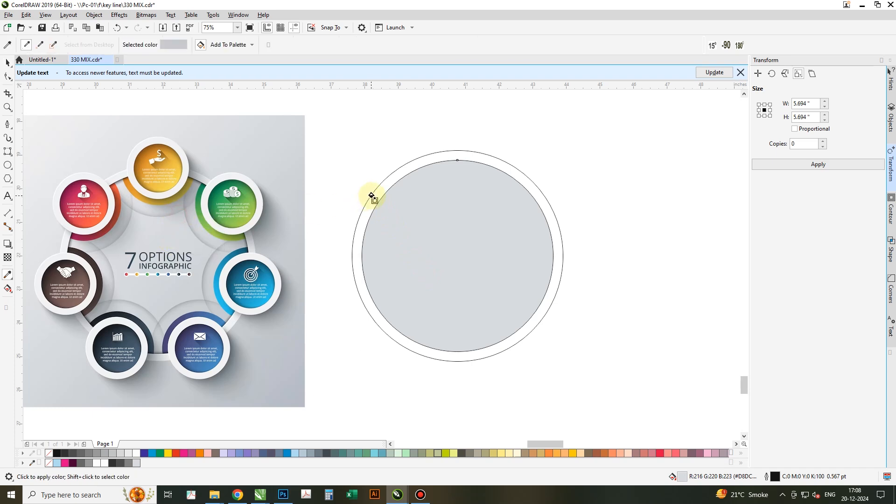
left_click(373, 196)
key("space")
left_click(372, 196)
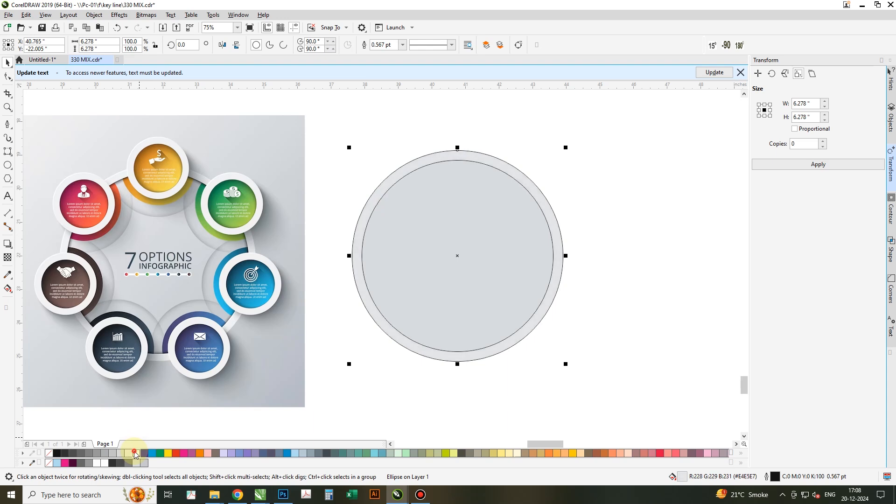
Fill the inner large circle with the darker background grey sampled from the reference, about #C1C6CA, and remove both circles' outlines.
key("space")
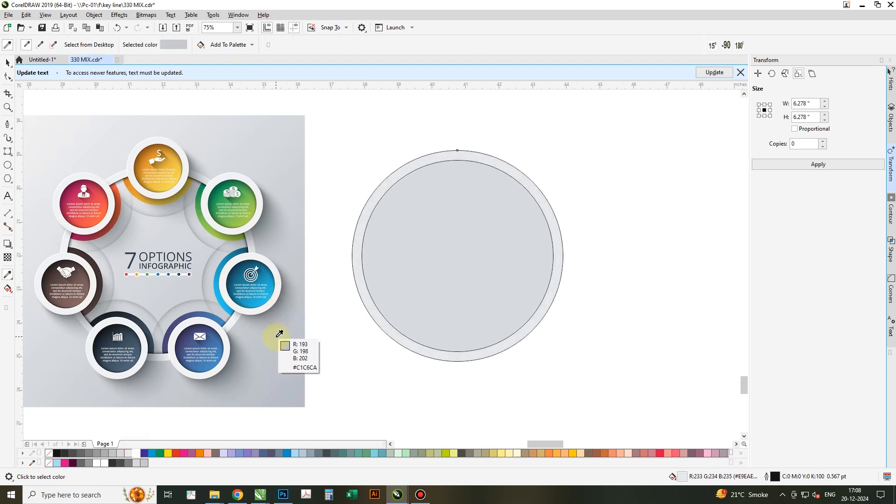
left_click(279, 335)
left_click(396, 279)
key("space")
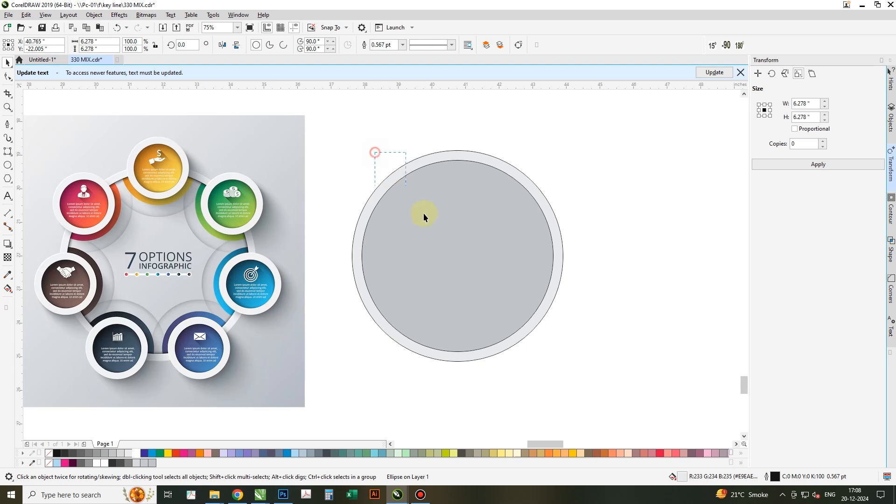
left_click_drag(375, 153, 424, 213)
right_click(50, 453)
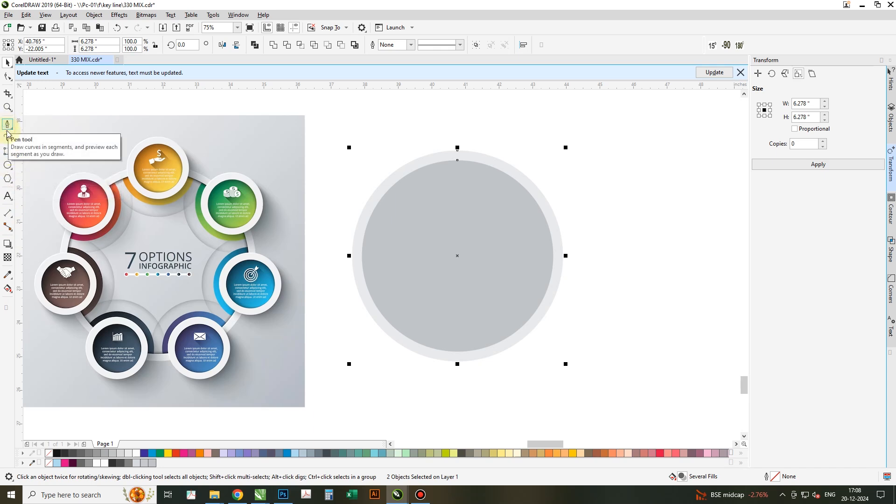
Draw a circle about 1.92 inches across, centred horizontally over the ring's top edge, and add a concentric copy about 1.39 inches across.
left_click(7, 164)
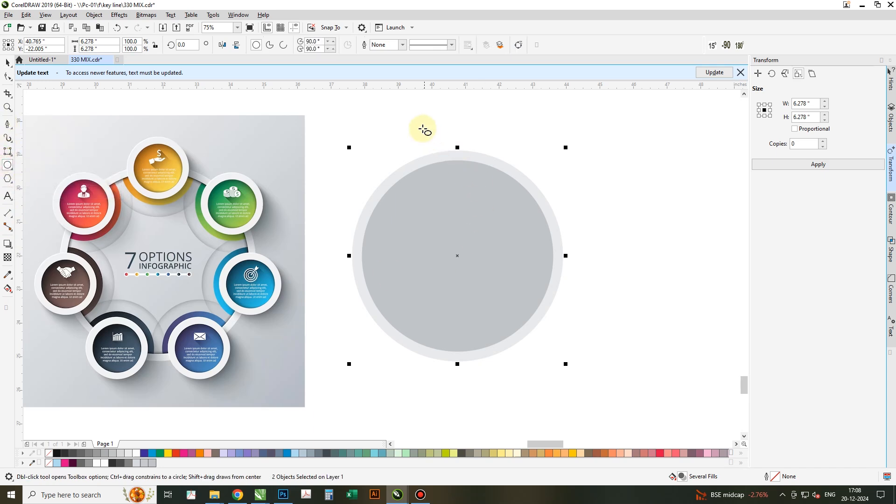
left_click_drag(425, 124, 496, 199)
key("space")
left_click(481, 220, "shift")
key("c")
left_click(481, 221, "shift")
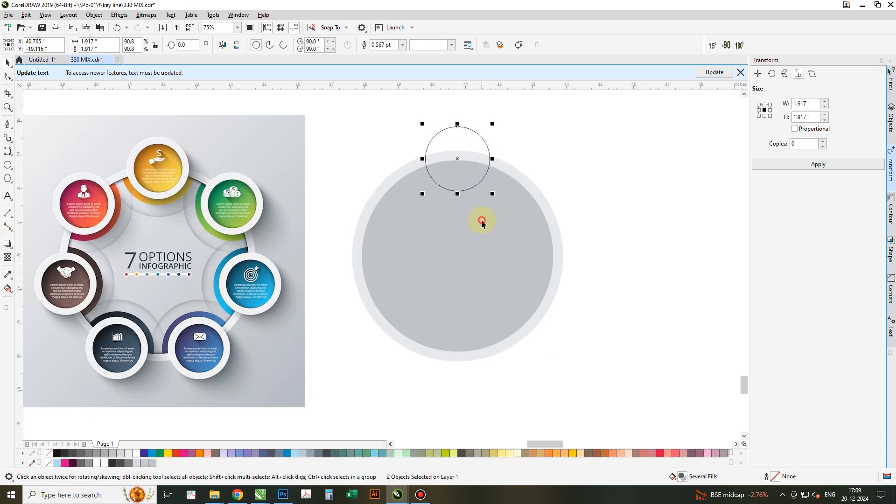
left_click_drag(493, 195, 485, 204)
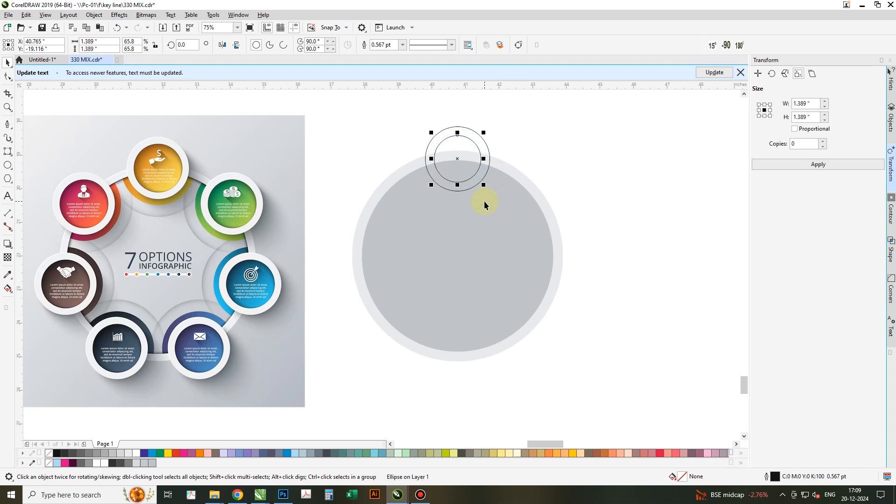
Copy the large ring's light grey fill to the outer small circle and darken it slightly.
left_click(414, 168)
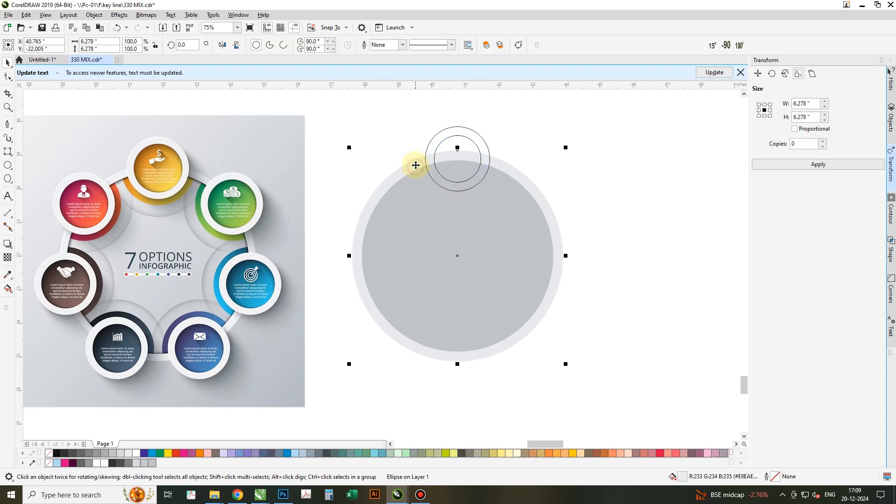
left_click_drag(415, 164, 432, 145)
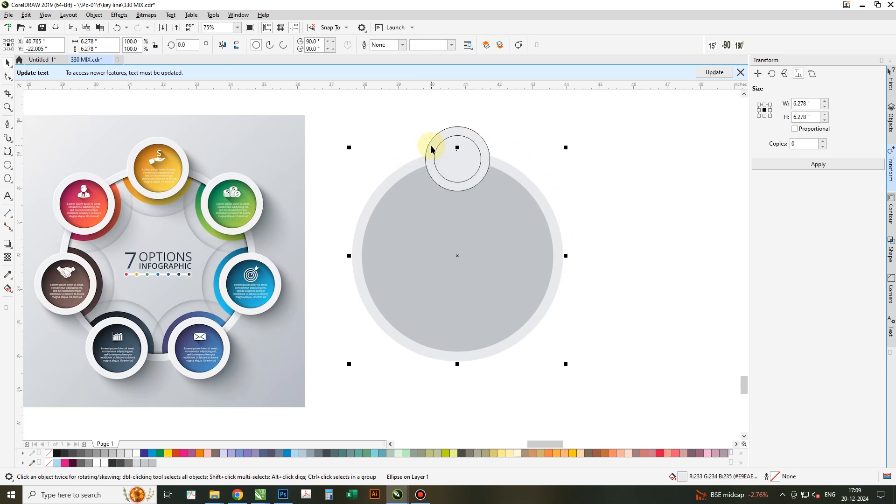
left_click(432, 145)
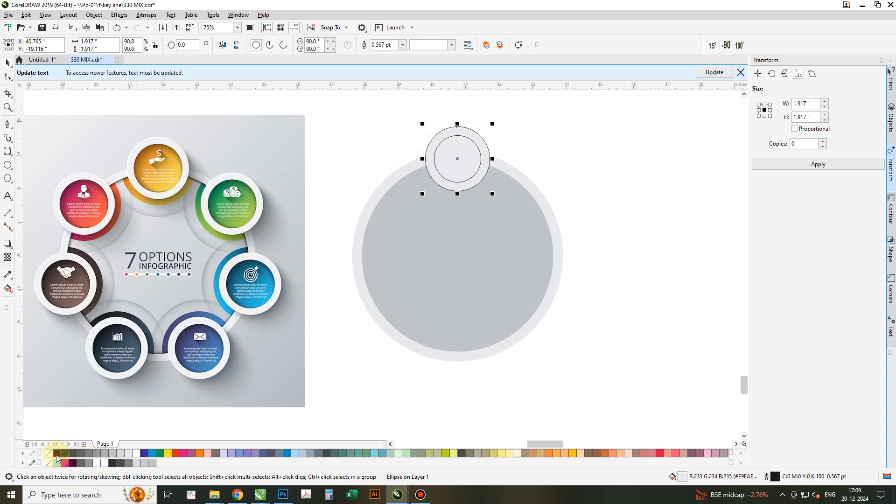
left_click(614, 167)
Fill the inner small circle with yellow (#F4D550) sampled from the reference's top badge.
left_click(466, 165)
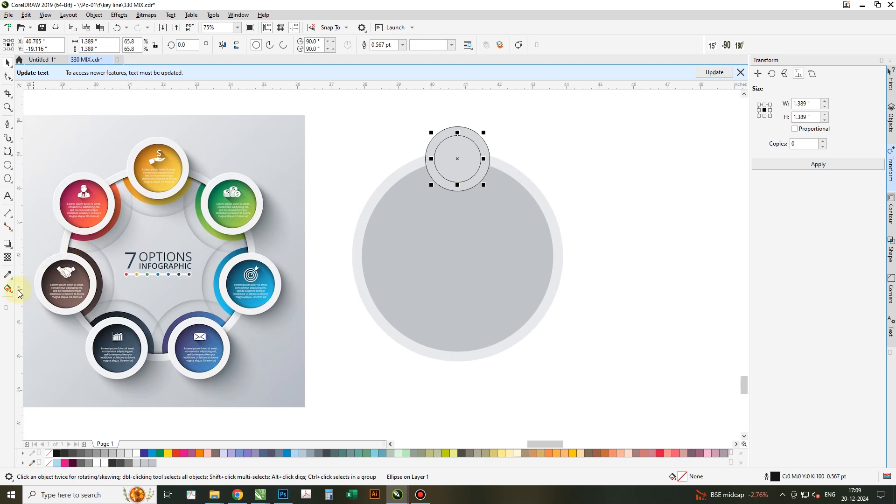
left_click(7, 276)
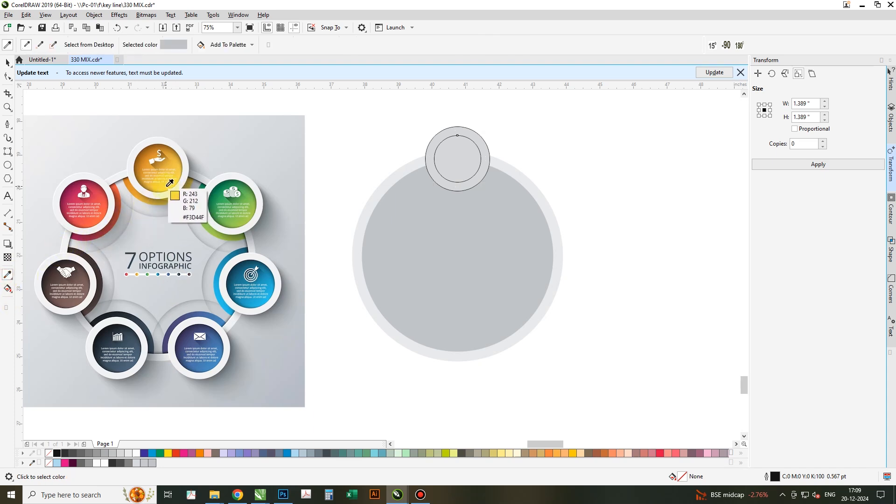
left_click(165, 186)
left_click(447, 165)
key("space")
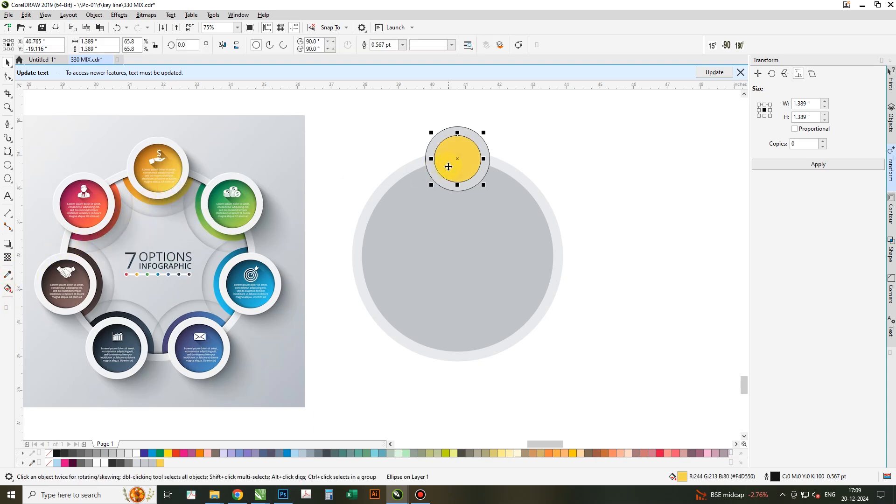
left_click(454, 168)
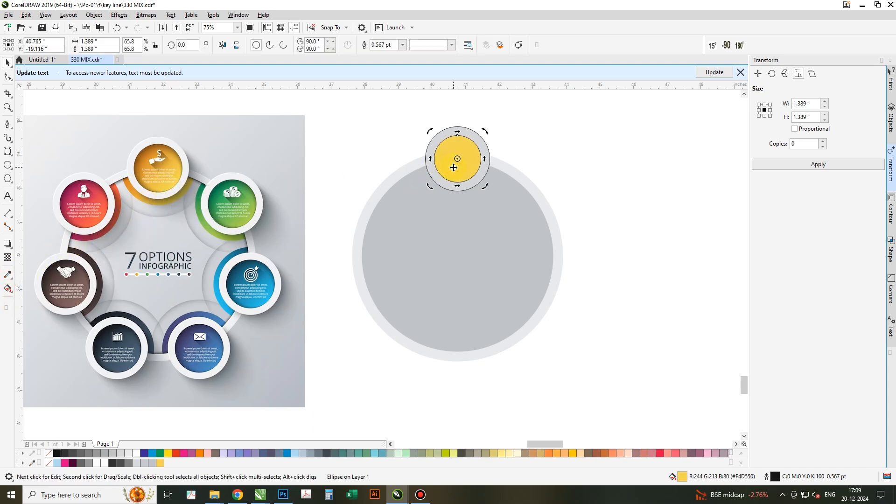
Apply a linear fountain fill to the badge's yellow inner circle, running up-left to orange (#CE8526) sampled from the reference's top badge.
left_click(9, 289)
left_click(35, 288)
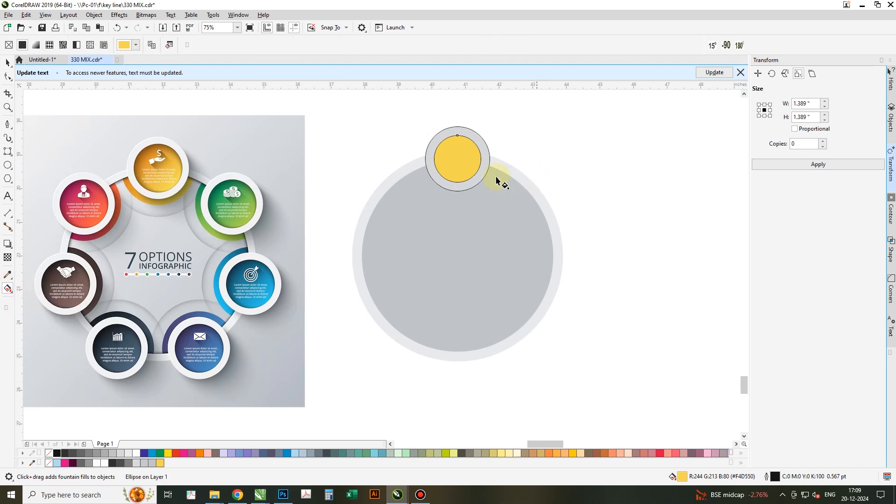
left_click_drag(466, 179, 445, 141)
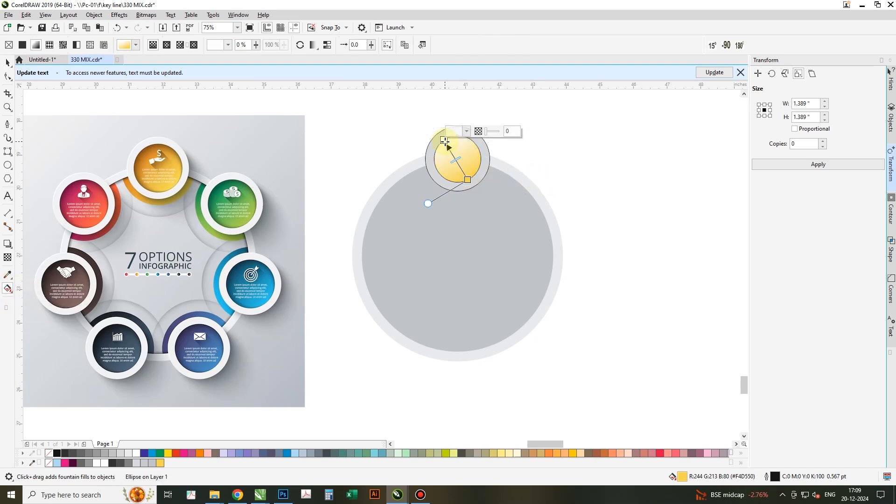
left_click(468, 133)
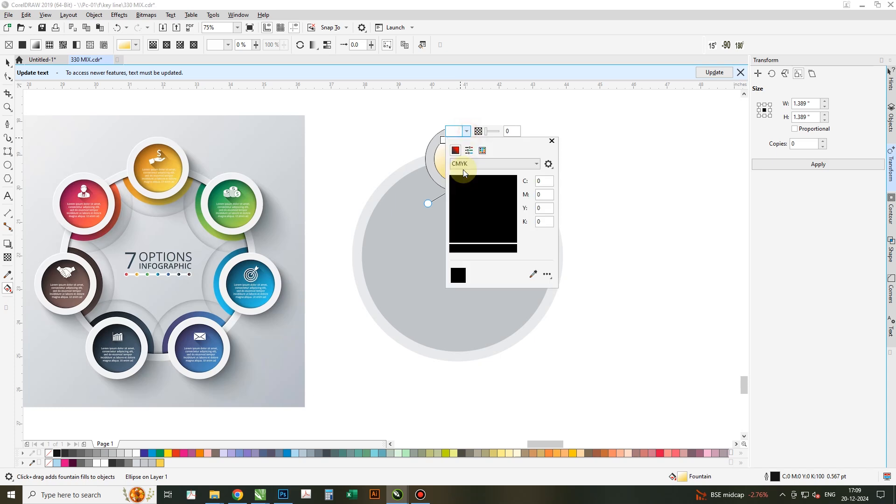
left_click(532, 274)
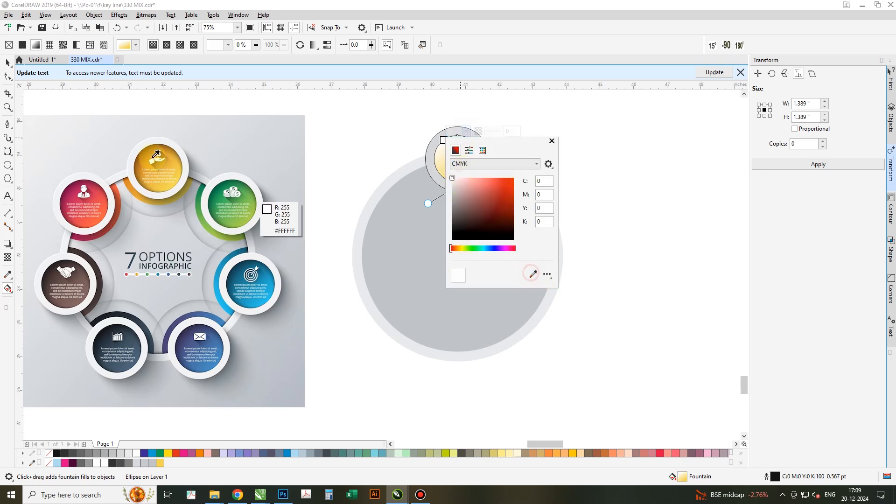
left_click(149, 160)
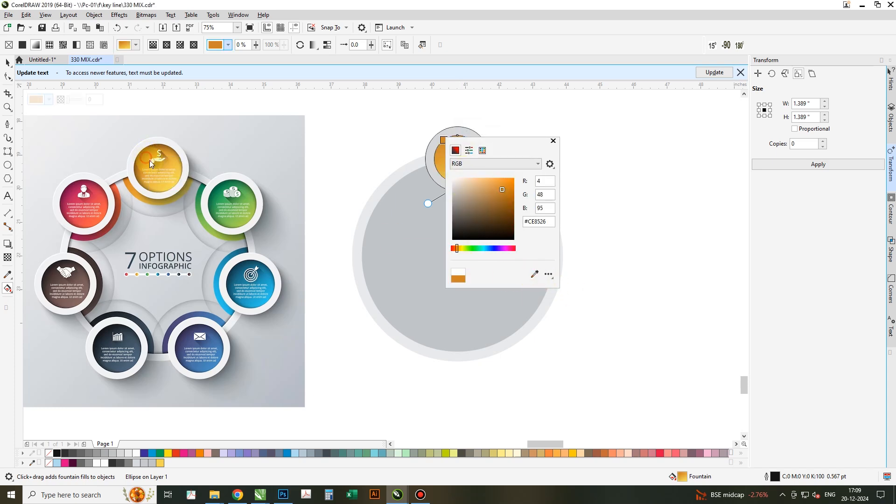
left_click(553, 141)
left_click(465, 154)
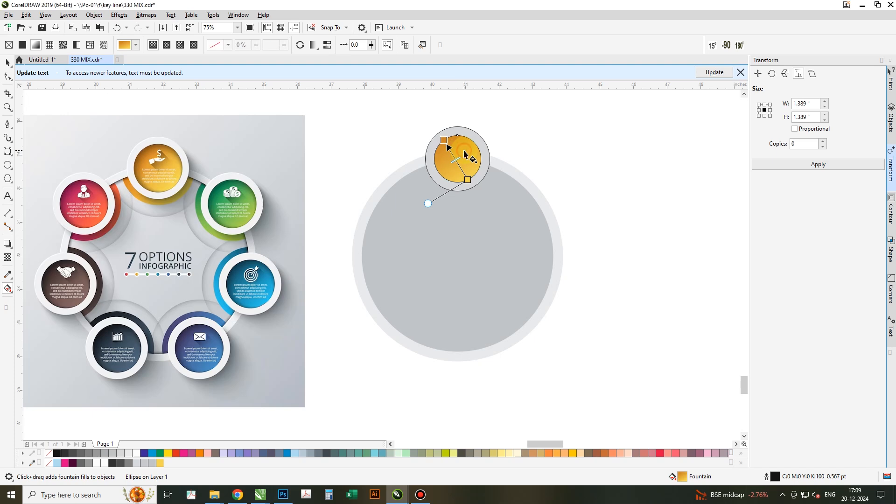
Remove the outlines from the badge's inner gradient circle and outer grey circle.
right_click(48, 452)
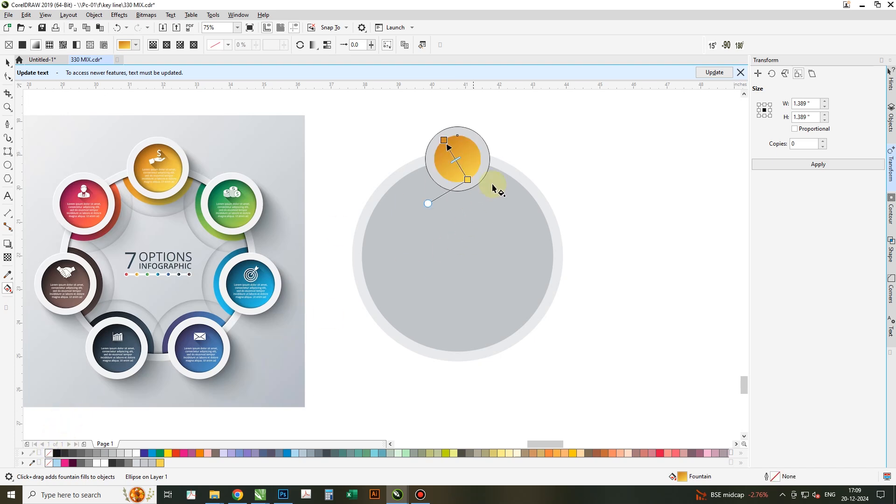
left_click(456, 129)
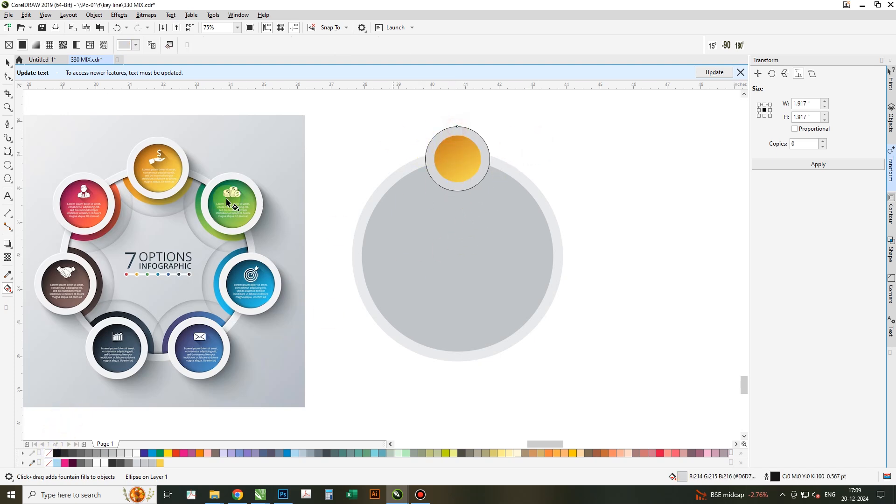
left_click(470, 161)
key("space")
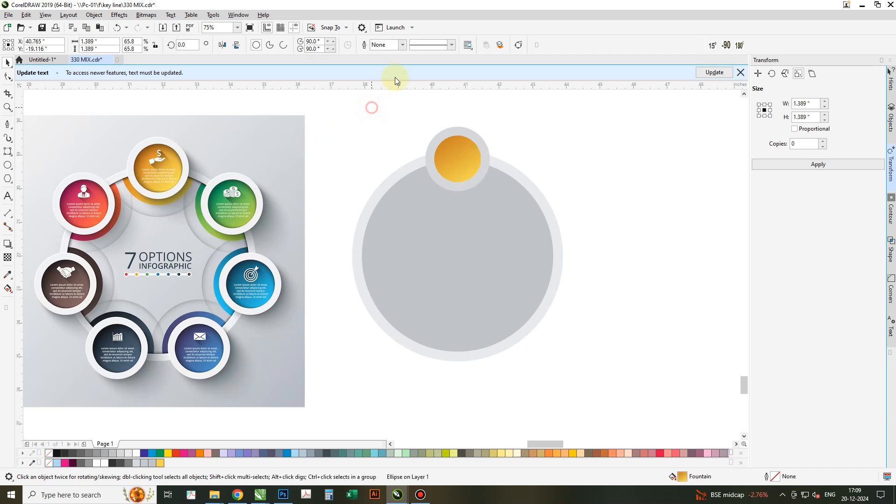
Set the duplicate distance to 0 in both directions and duplicate the inner gradient circle in place.
type("0")
key("Tab")
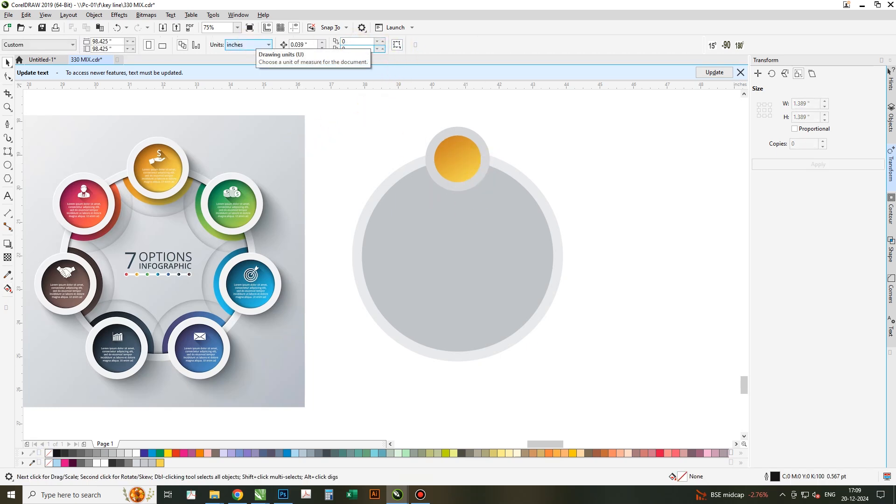
type("0")
key("Return")
left_click(483, 178)
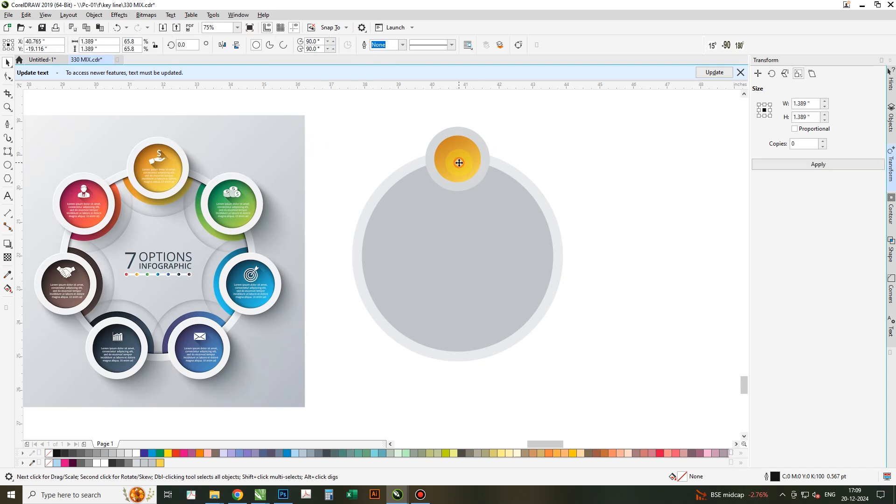
left_click(26, 14)
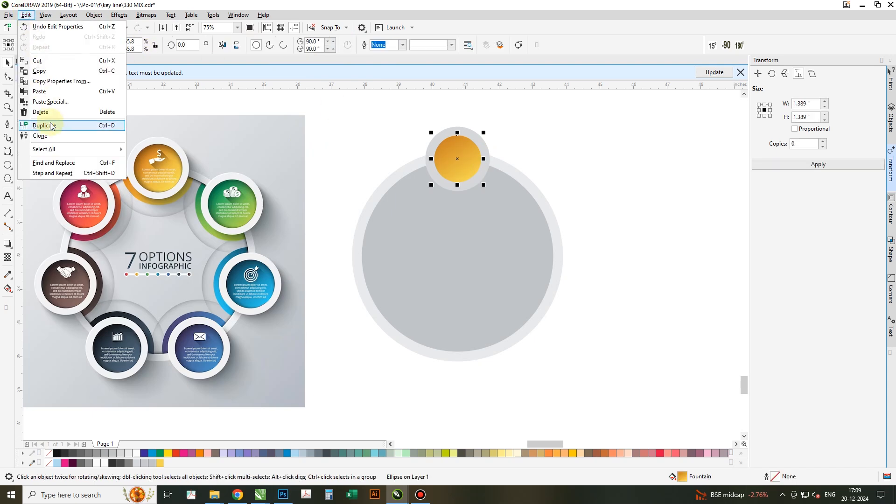
left_click(49, 128)
Give the duplicated circle no fill and a black outline 6 pt wide.
right_click(58, 455)
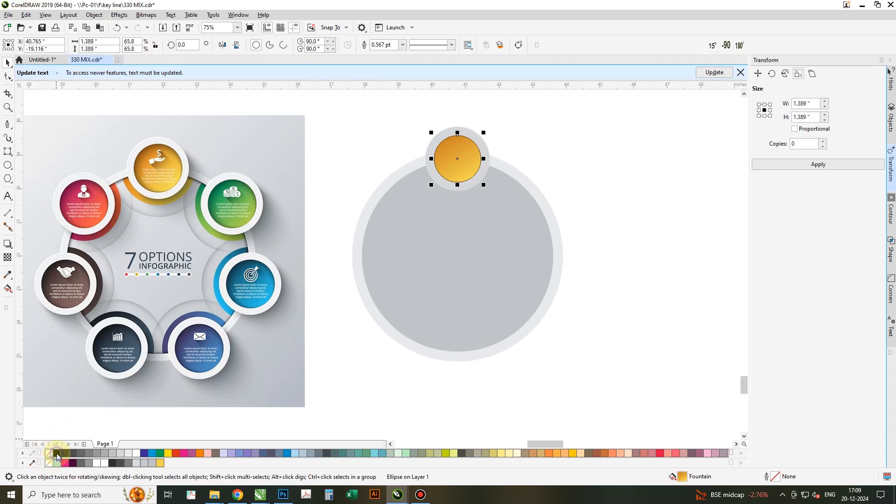
left_click(49, 455)
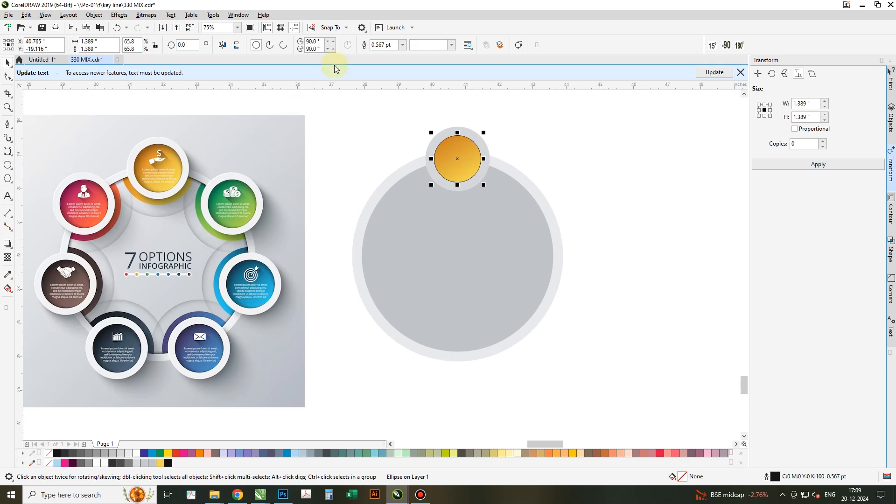
type("2.0")
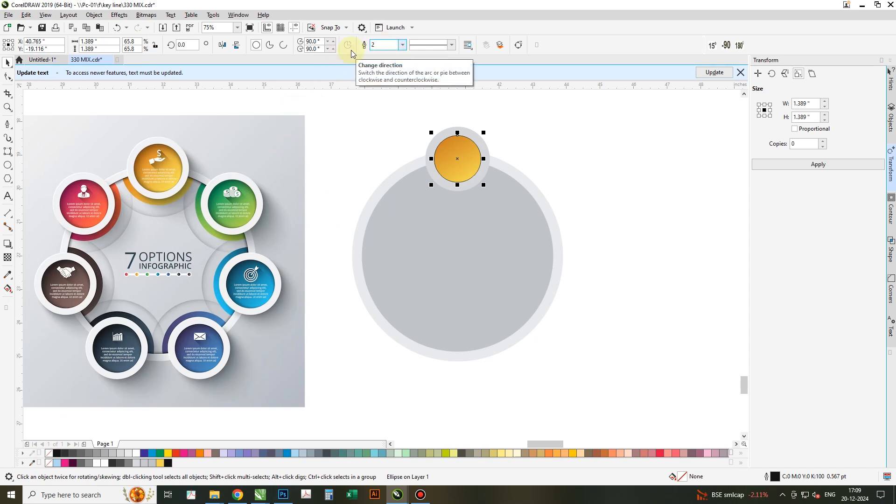
key("Return")
type("6")
key("Return")
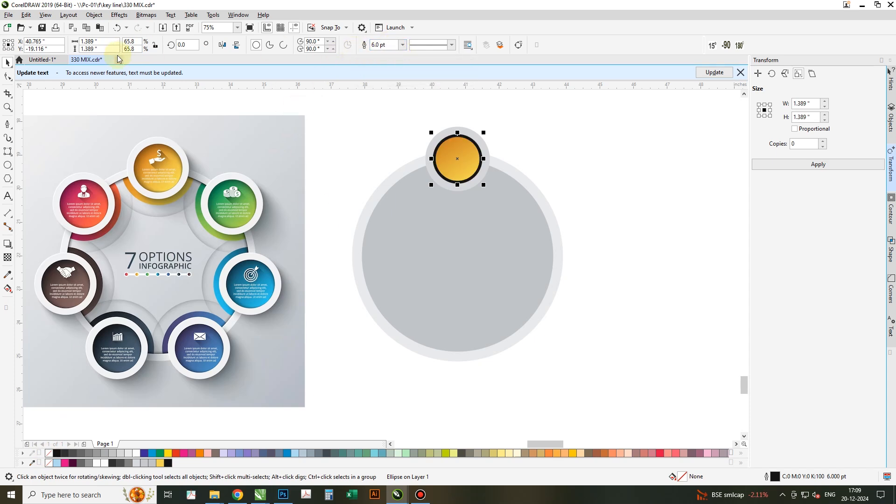
Convert the black ring to a 300 dpi CMYK bitmap and apply a Gaussian blur with an 18.7-pixel radius.
left_click(144, 16)
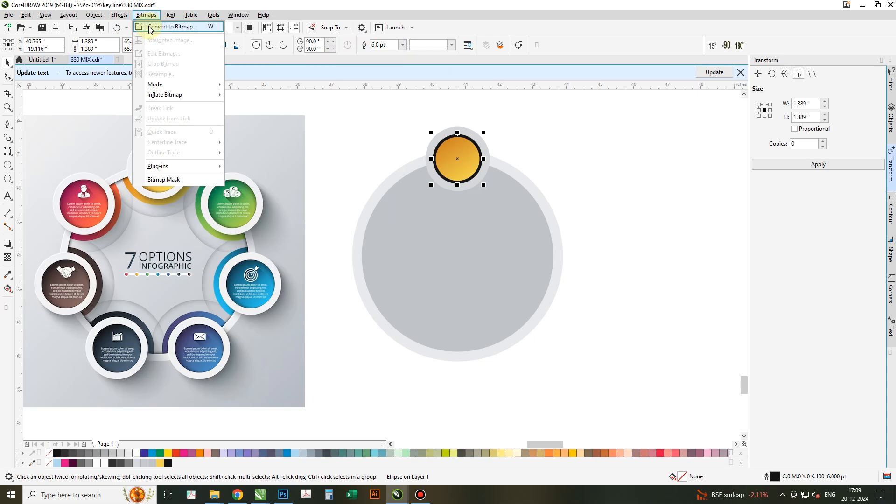
left_click(150, 27)
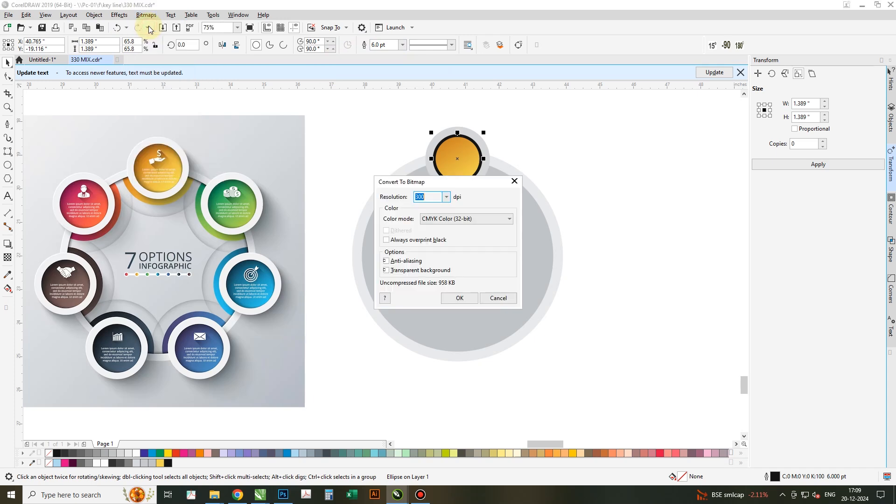
left_click(457, 297)
left_click(119, 15)
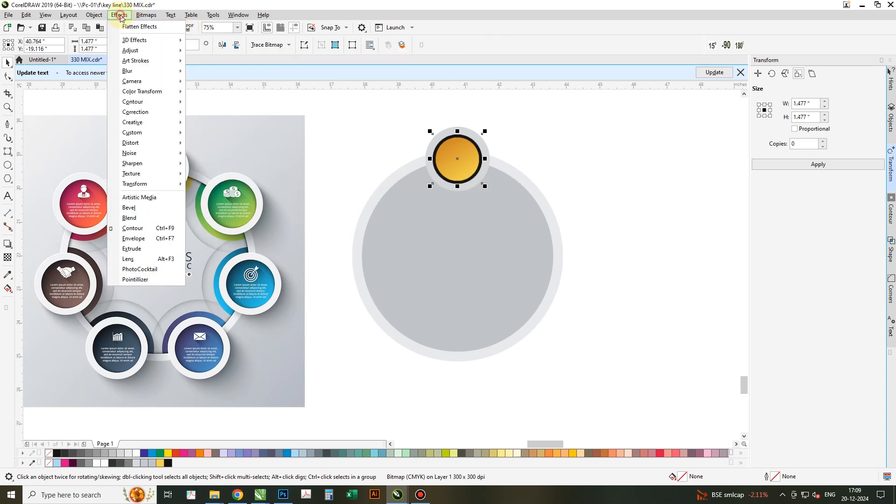
left_click(132, 73)
left_click(226, 82)
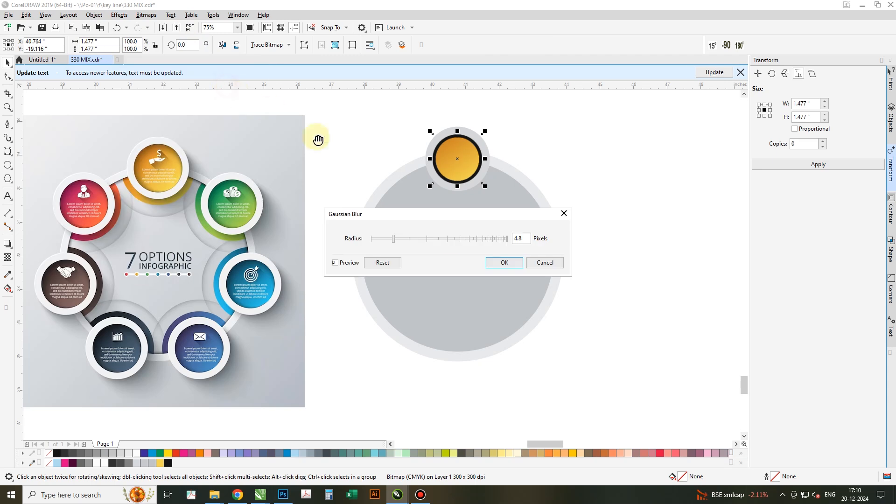
left_click_drag(394, 238, 425, 239)
left_click(504, 263)
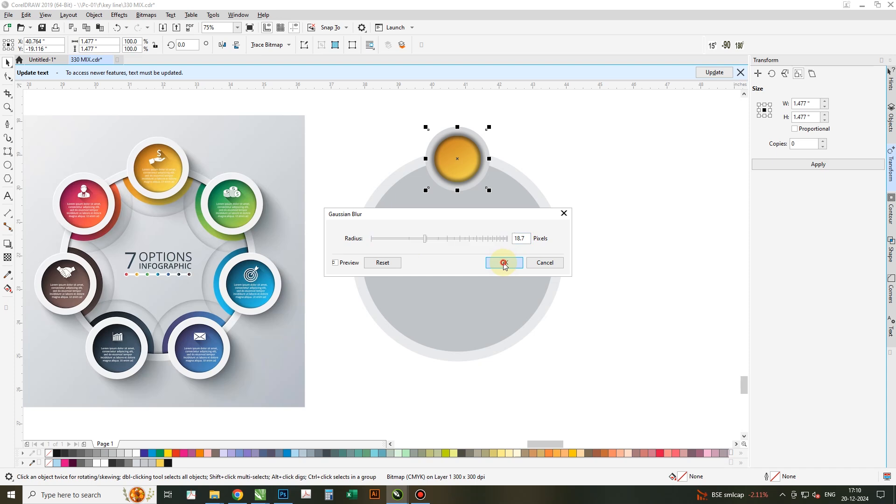
Set the blurred ring's transparency mode to Multiply and enlarge it slightly toward the lower right to about 1.75 inches wide.
left_click(8, 257)
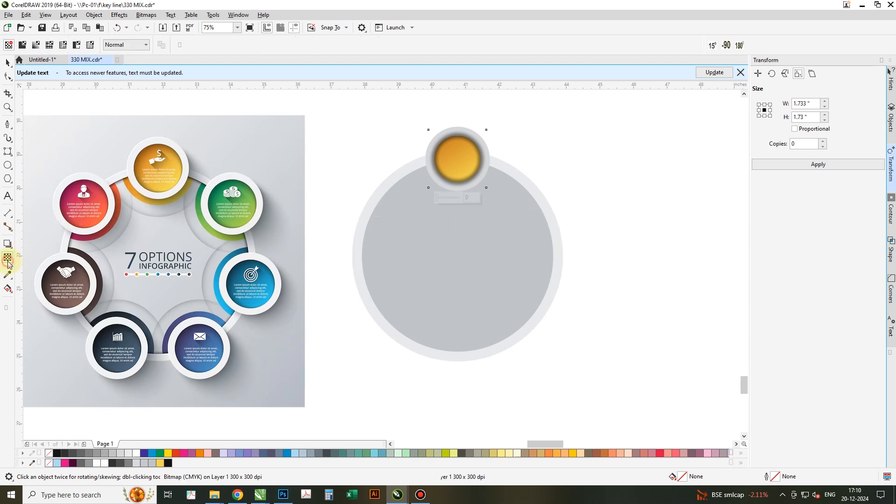
left_click(113, 46)
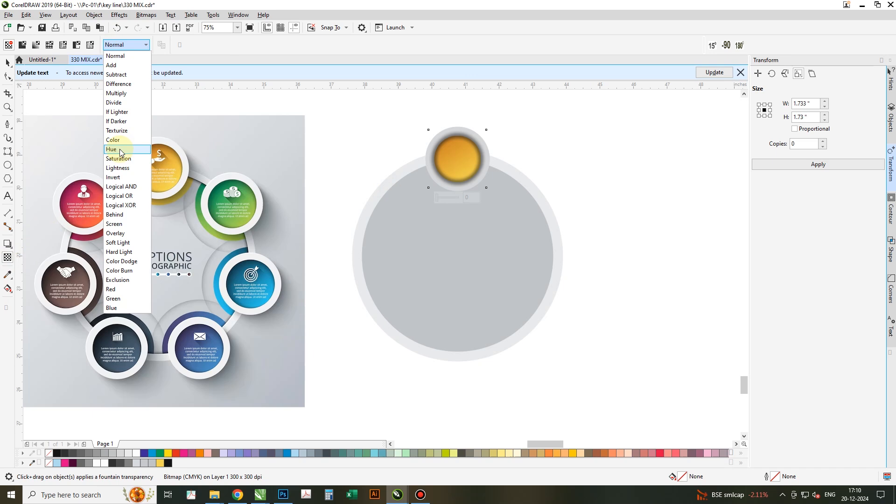
left_click(117, 94)
left_click(6, 62)
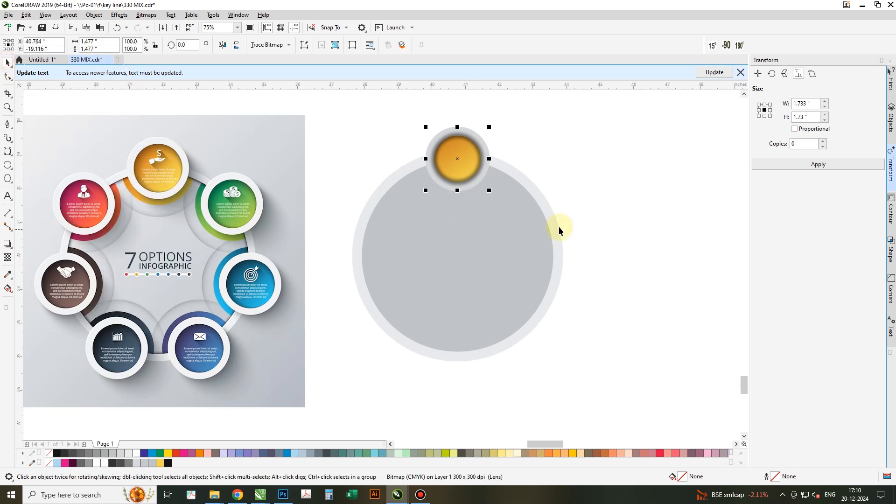
mouse_move(489, 190)
left_mouse_down()
mouse_move(498, 196)
mouse_move(492, 209)
mouse_move(477, 178)
left_mouse_up()
scroll(496, 188, "up", 3)
scroll(476, 178, "down", 2)
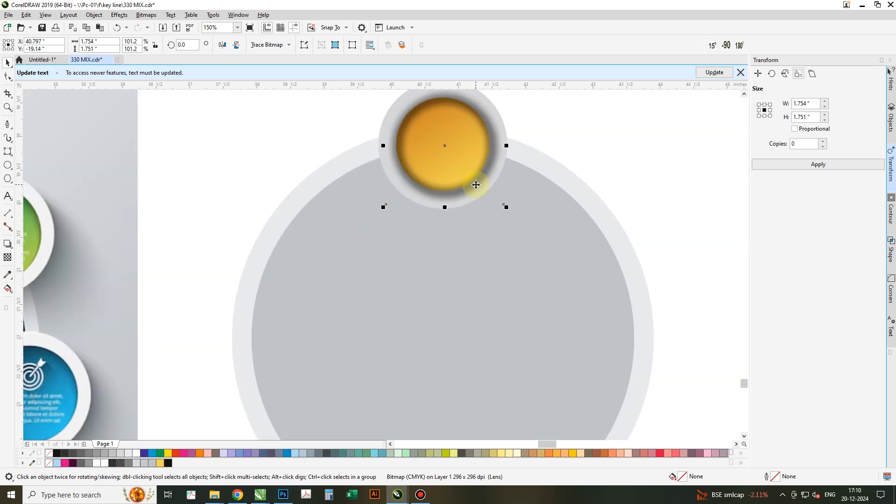
Send the blurred ring behind the orange gradient circle and PowerClip it inside that circle as an inner shadow.
key("shift+Page_Down")
key("ctrl+1")
left_click(462, 168)
key("ctrl+z")
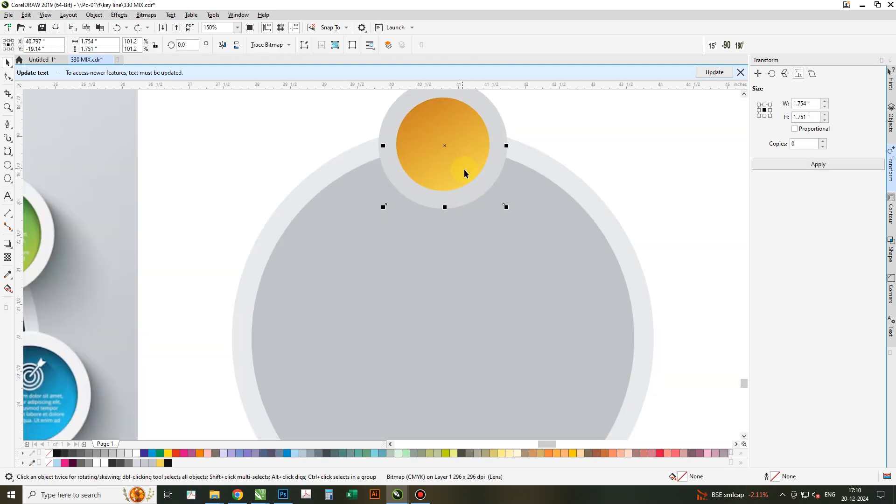
right_click(444, 146)
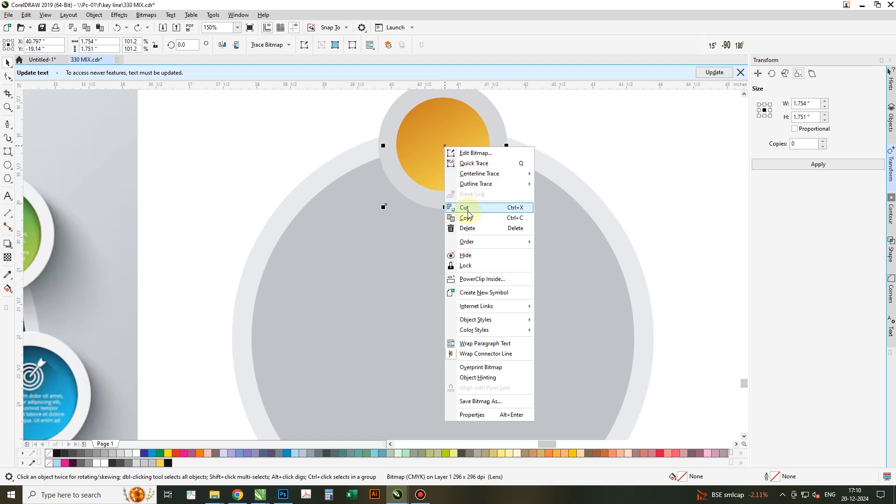
left_click(473, 279)
left_click(436, 174)
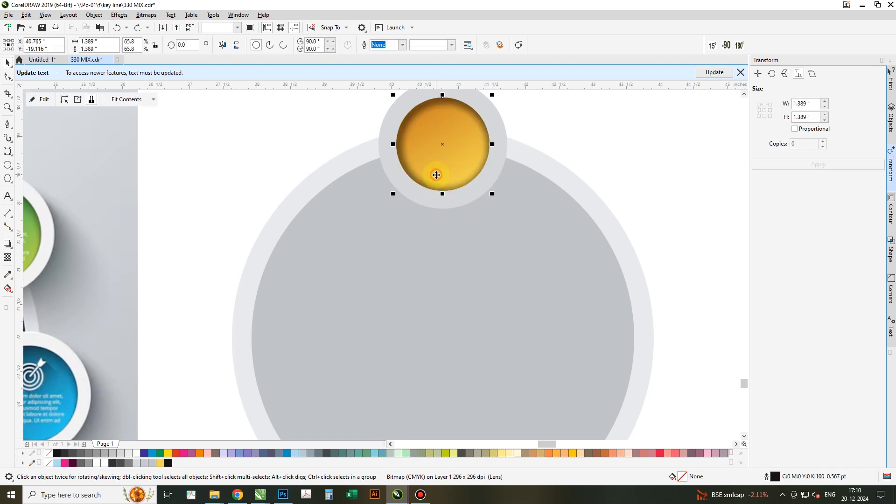
Make a concentric copy of the outer grey badge circle enlarged to 2.41 inches, with a black outline and no fill.
scroll(456, 190, "down", 2)
left_click(582, 152)
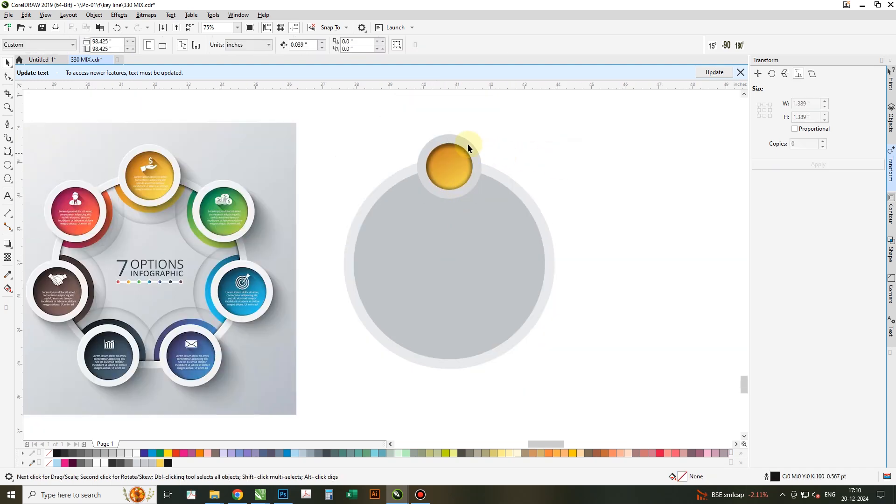
left_click_drag(522, 231, 519, 231)
left_click(552, 159)
left_click(468, 187)
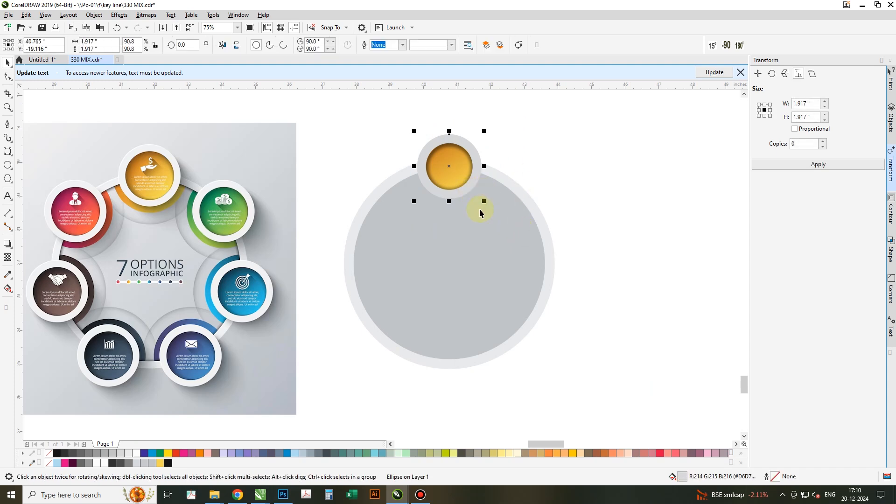
left_click_drag(487, 201, 496, 213)
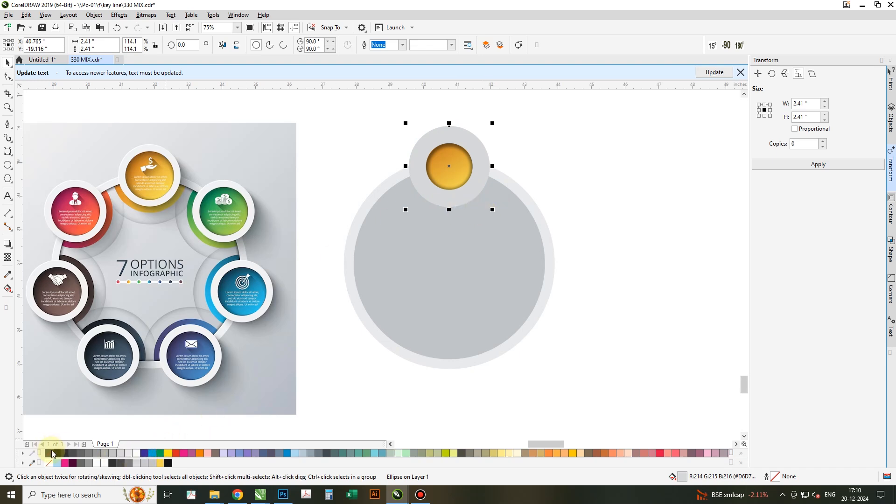
right_click(55, 453)
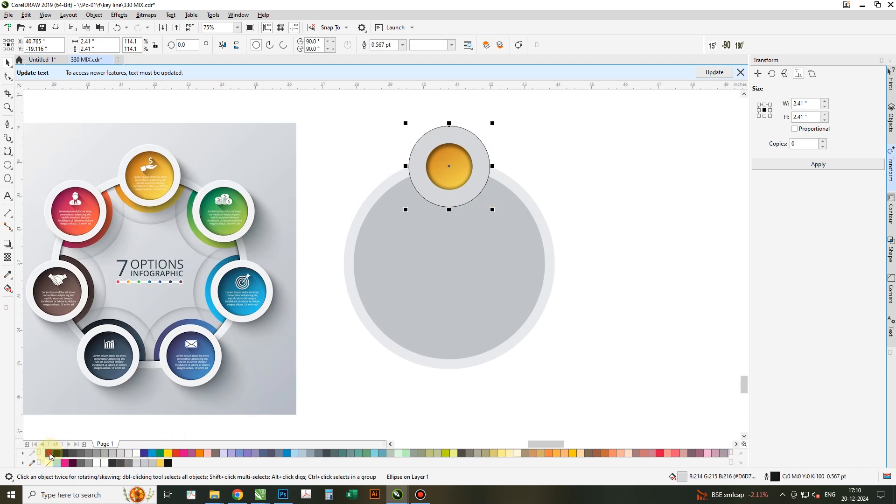
left_click(598, 180)
Copy the inner circle's orange-yellow gradient fill onto the 2.41-inch circle around the badge.
left_click(456, 180)
scroll(452, 176, "up", 2)
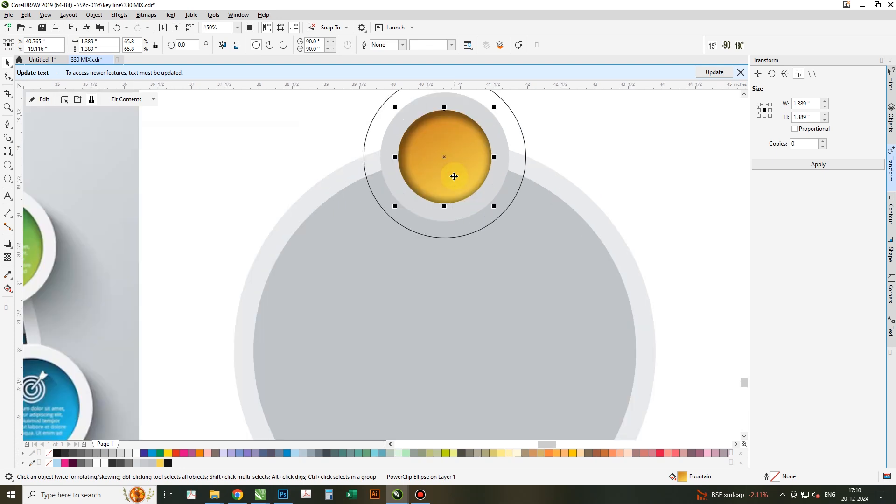
left_click(454, 176)
left_click(472, 226)
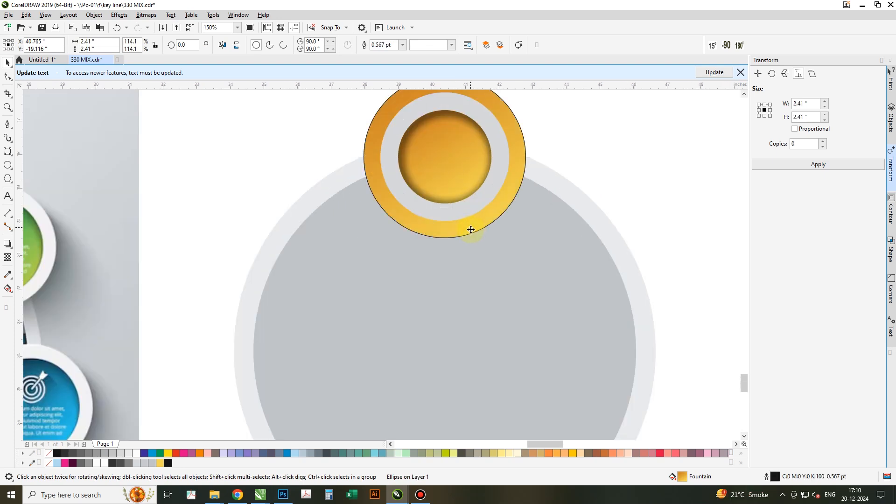
scroll(470, 229, "down", 2)
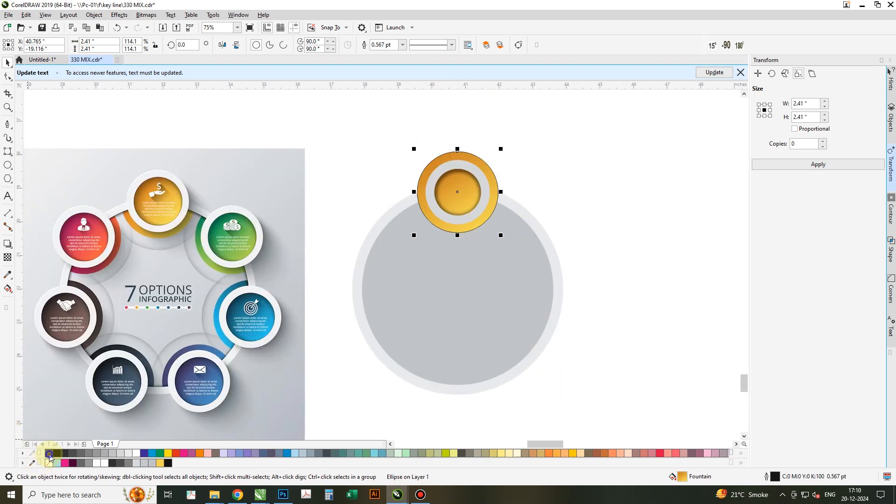
Remove the black outline from the 2.41-inch orange gradient circle.
right_click(49, 453)
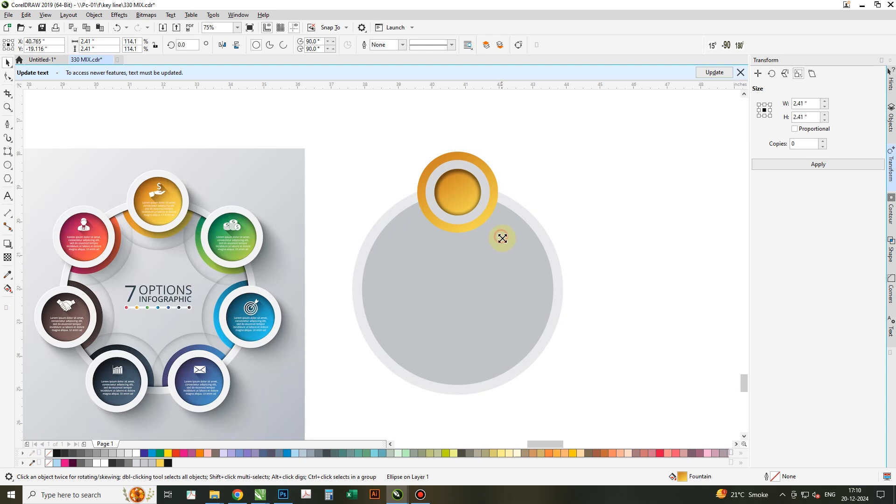
right_click(510, 250)
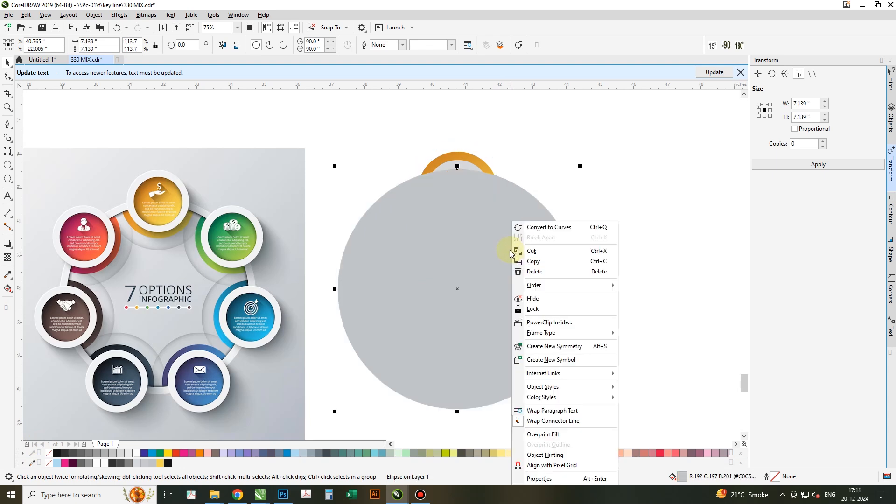
left_click(528, 166)
key("ctrl+z")
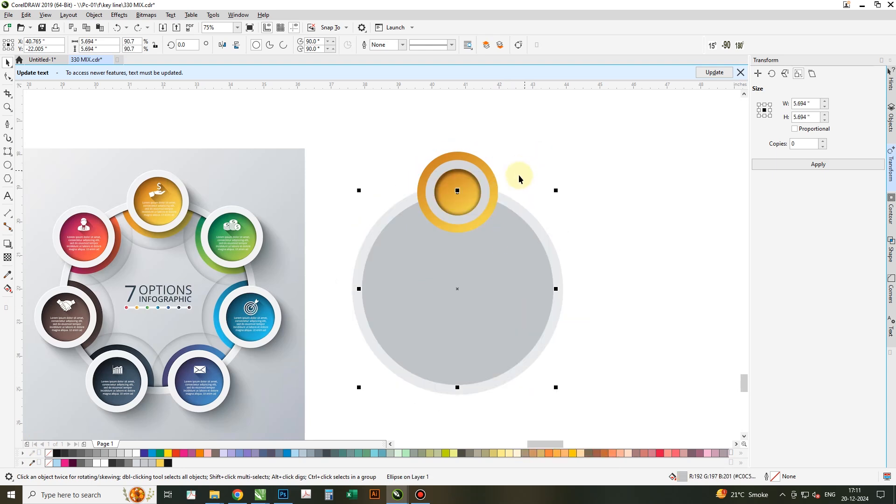
Make a concentric copy of the orange circle enlarged to 2.965 inches, with a yellow fill and a black outline.
left_click(495, 182)
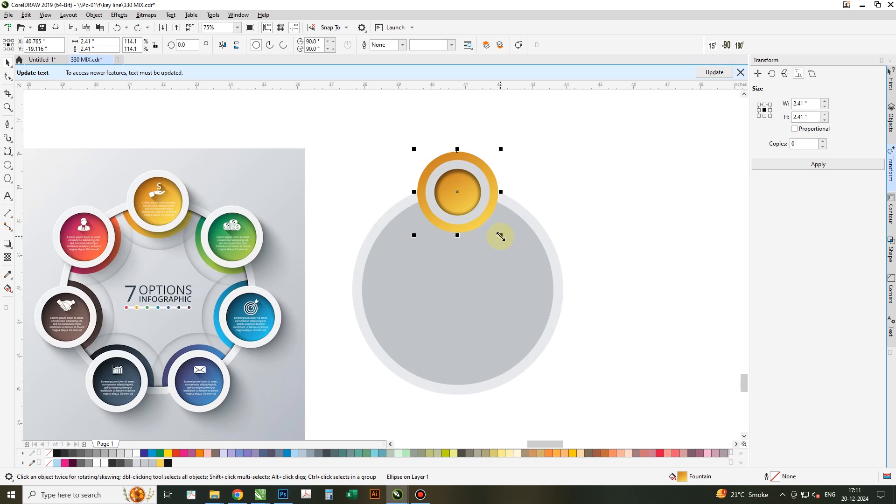
left_click_drag(501, 236, 510, 256)
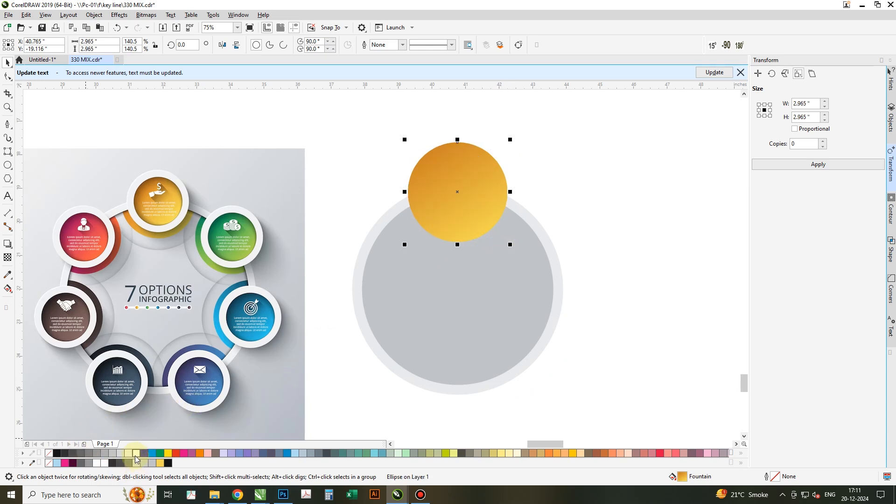
left_click(136, 455)
left_click(168, 453)
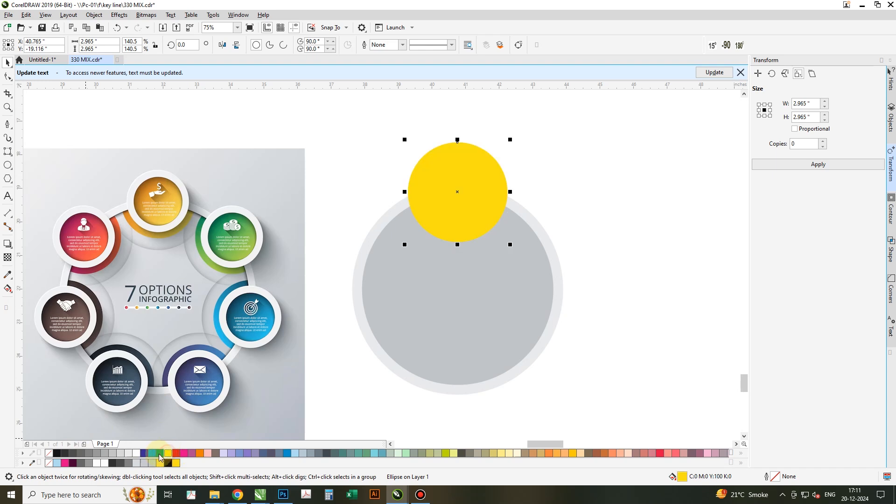
right_click(55, 453)
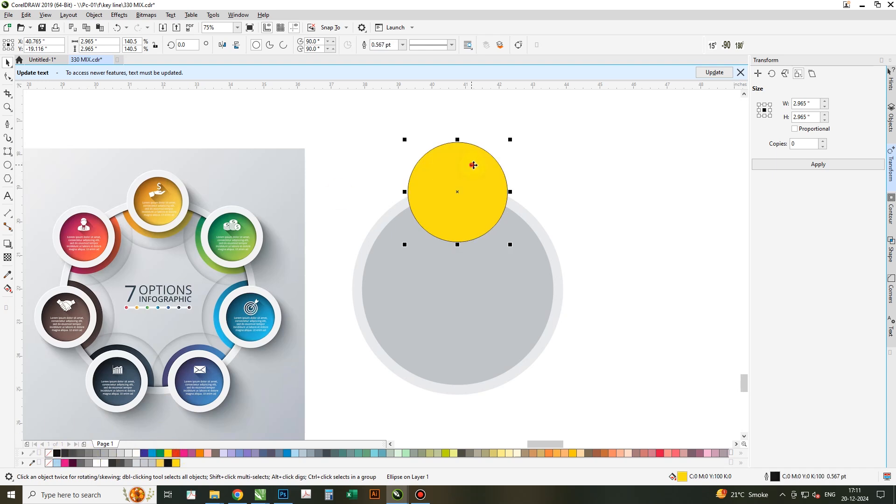
left_click_drag(472, 161, 520, 162)
key("ctrl+z")
left_click(25, 14)
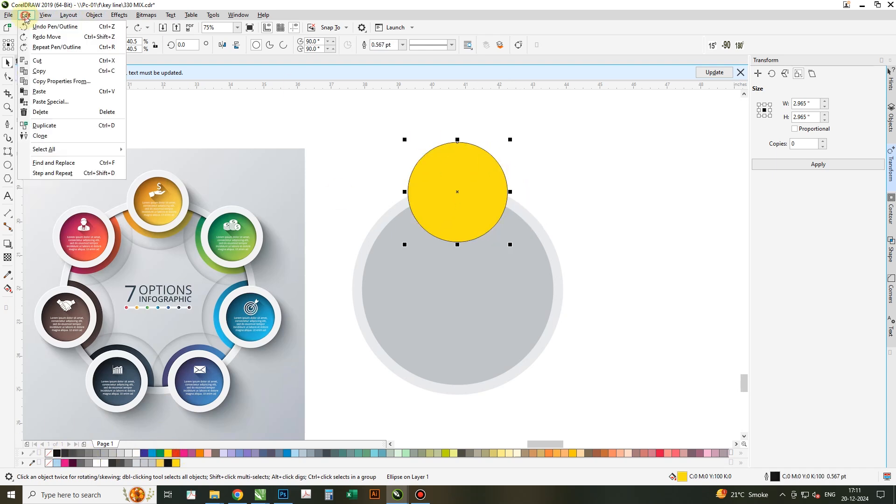
left_click(54, 126)
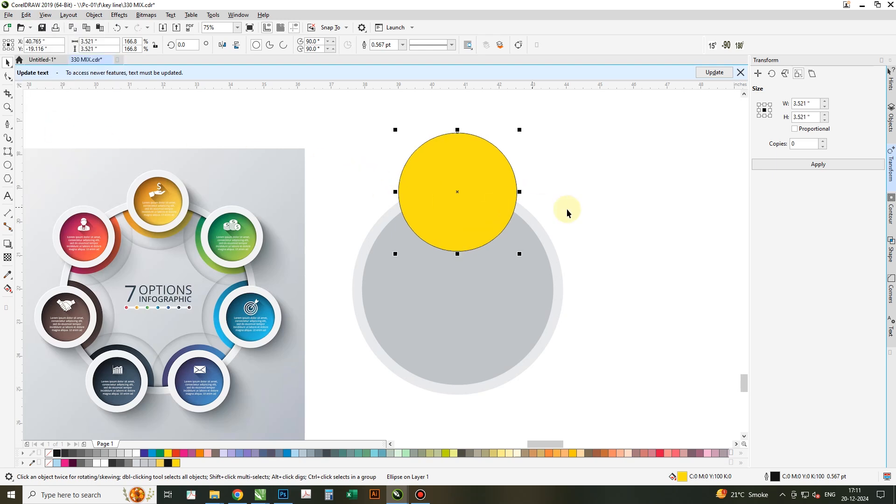
Copy the 2.965-inch yellow circle and paste a duplicate exactly on top of it.
right_click(482, 193)
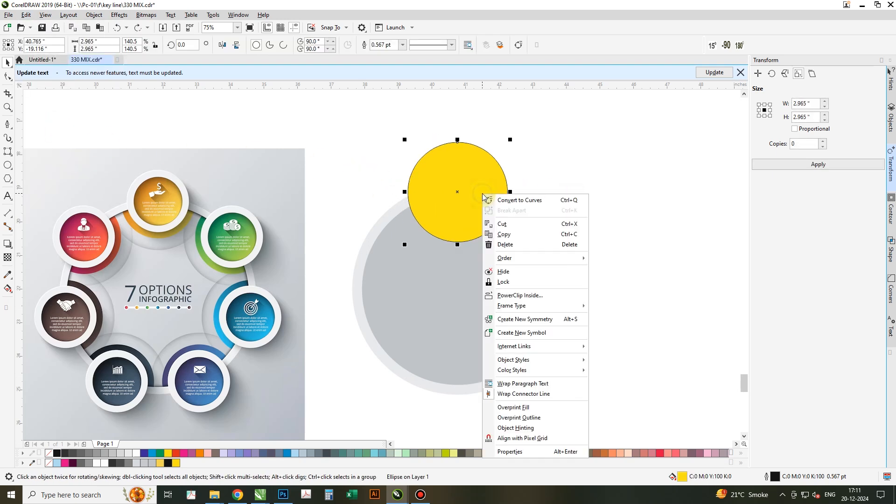
left_click(504, 236)
right_click(496, 186)
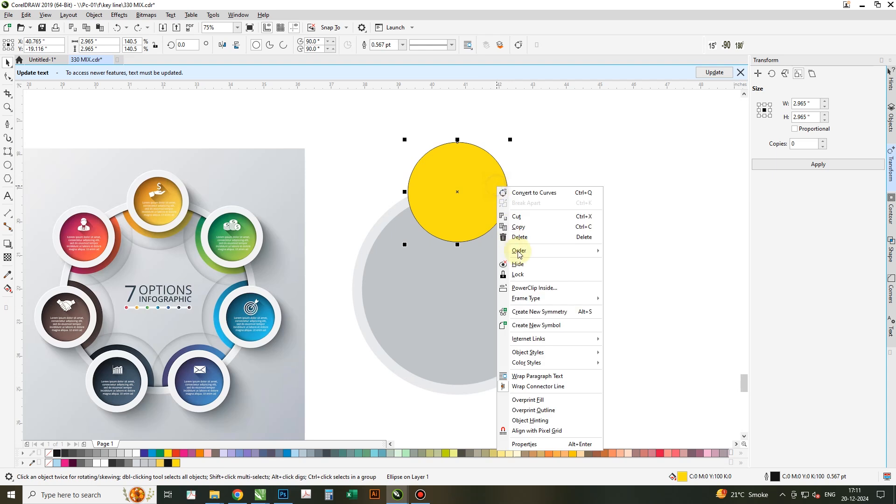
right_click(539, 142)
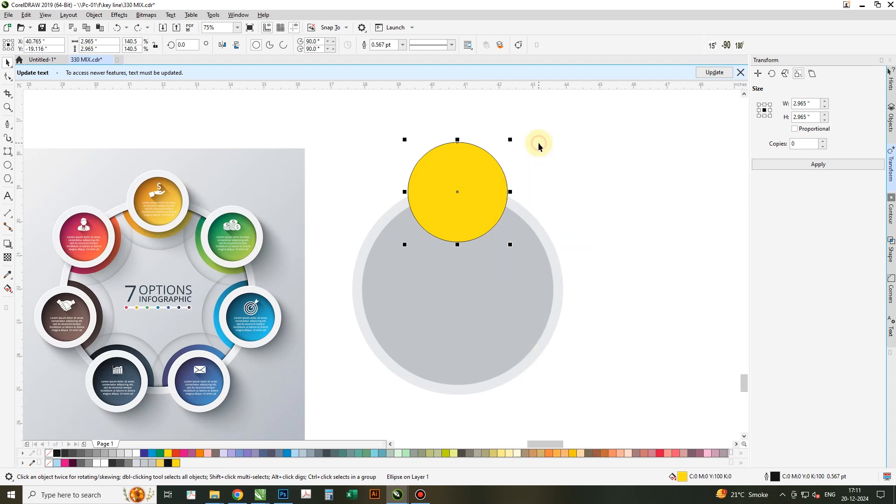
right_click(539, 143)
left_click(559, 215)
left_click_drag(485, 198, 435, 195)
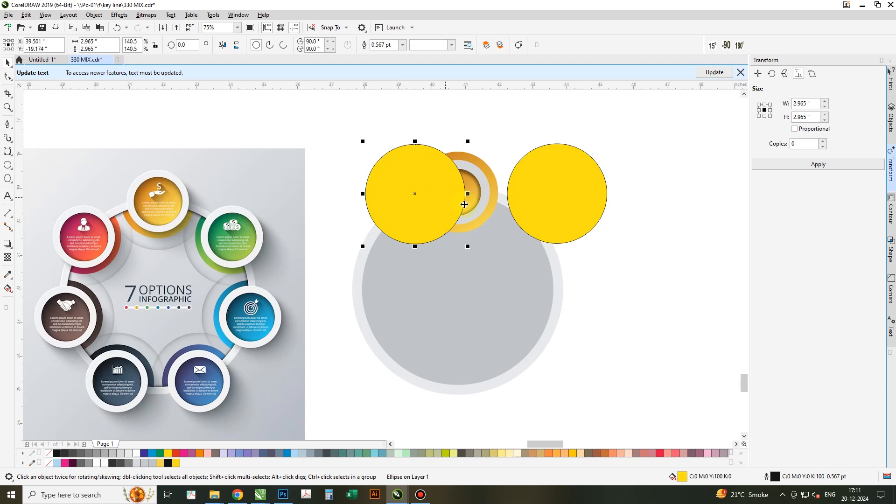
key("ctrl+z")
key("ctrl+z")
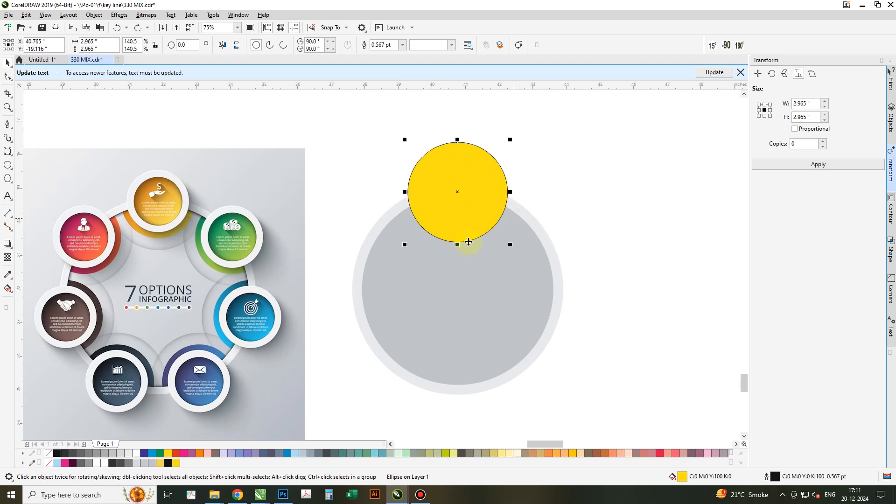
Remove the fill from the top copy of the yellow circle and set its outline width to 5 pt.
left_click(137, 453)
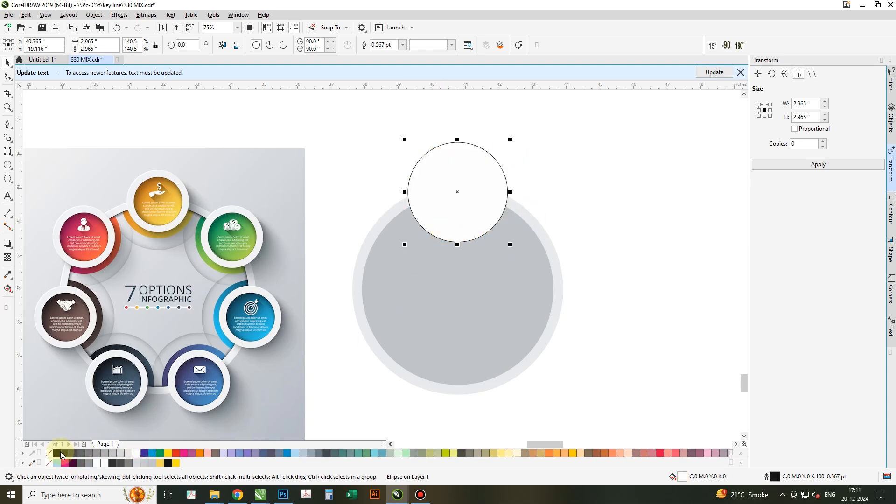
left_click(48, 455)
left_click_drag(465, 207, 495, 206)
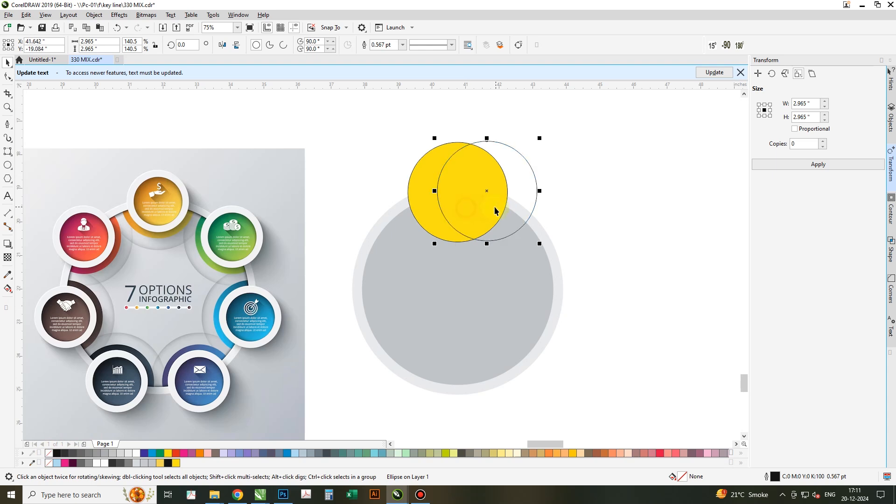
key("ctrl+z")
type("3")
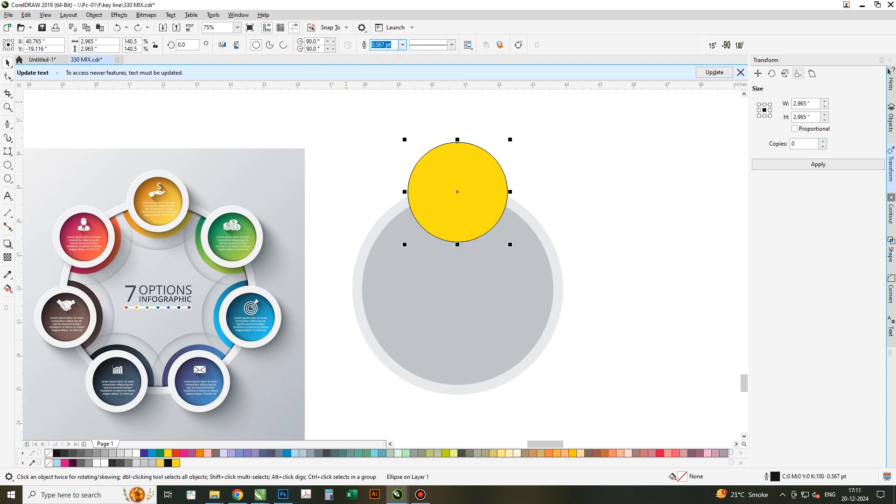
key("Return")
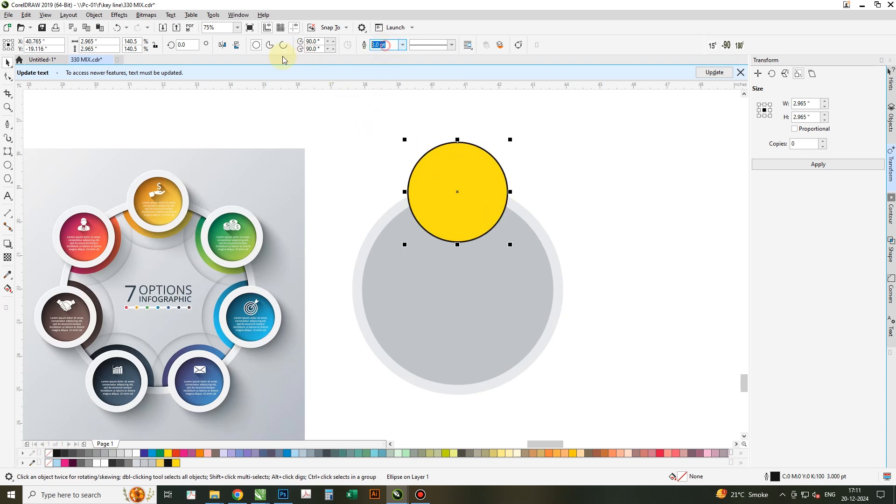
type("5")
key("Return")
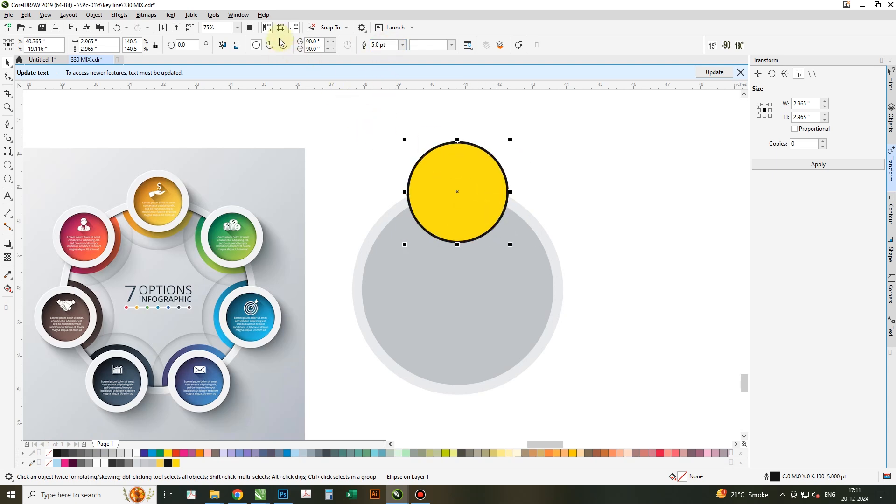
Convert the unfilled 5 pt circle to a 300 dpi CMYK bitmap.
left_click(147, 15)
left_click(168, 26)
left_click(451, 297)
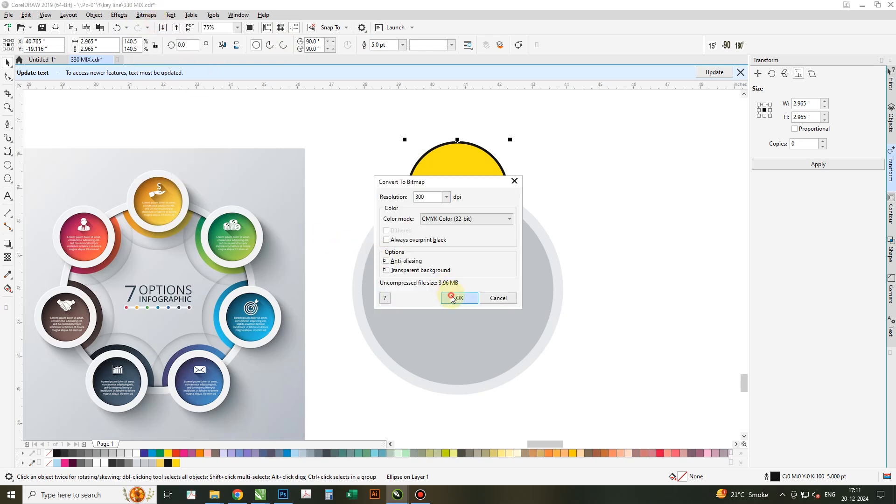
Apply a Gaussian Blur with a 22.1-pixel radius to the black ring bitmap.
left_click(119, 15)
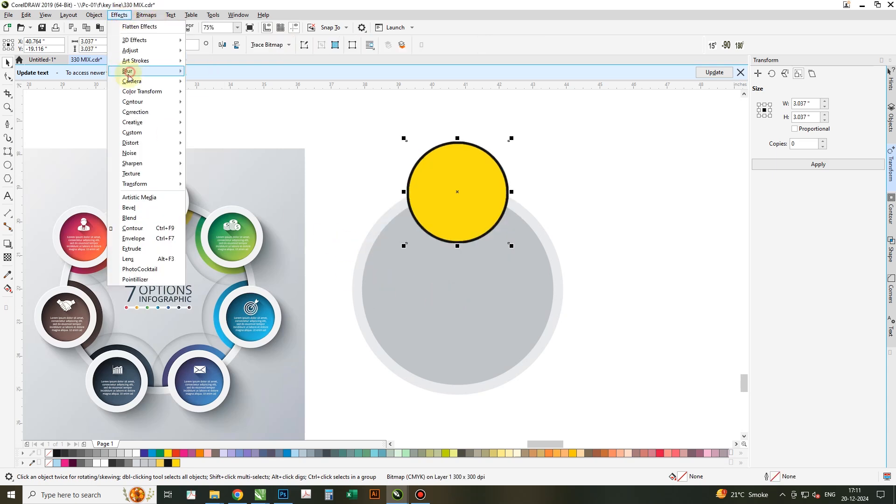
mouse_move(129, 76)
left_click(206, 82)
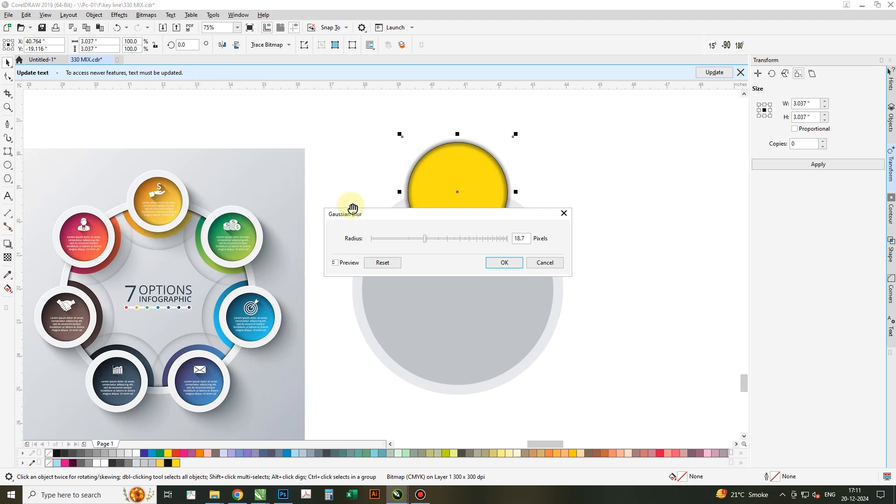
left_click(430, 238)
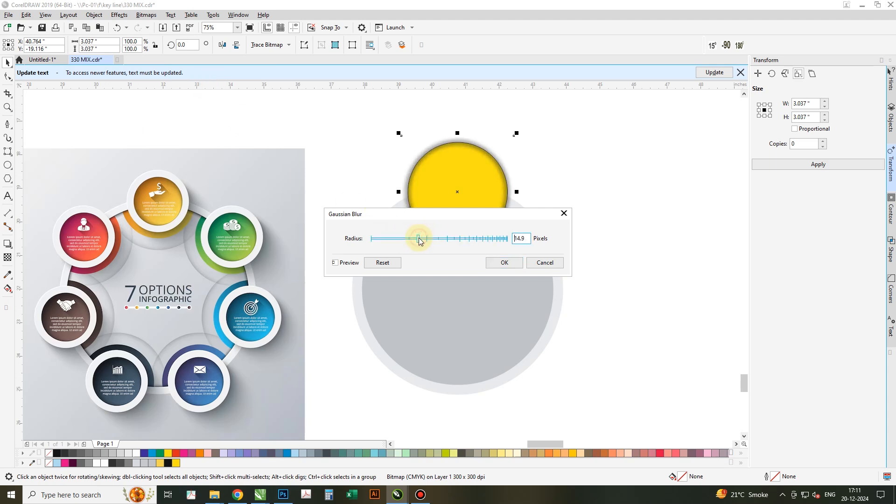
left_click(499, 263)
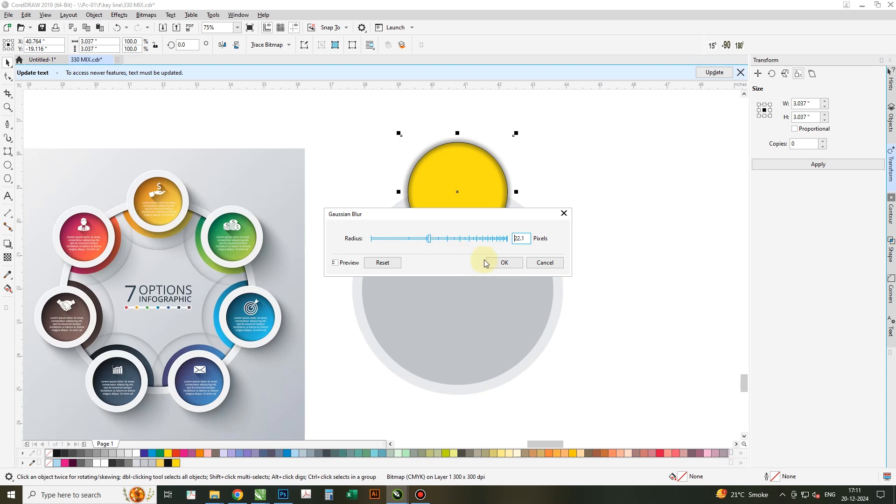
left_click(495, 263)
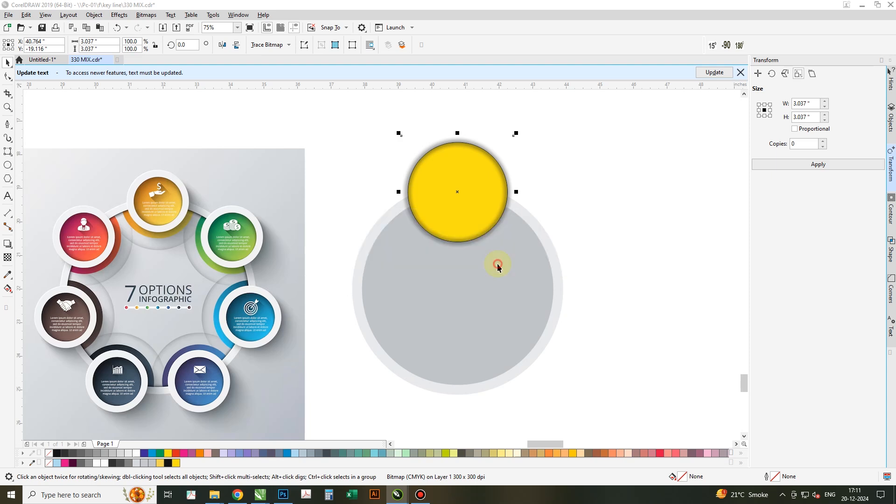
Set the blurred ring's transparency merge mode to Multiply.
left_click(8, 258)
left_click(136, 44)
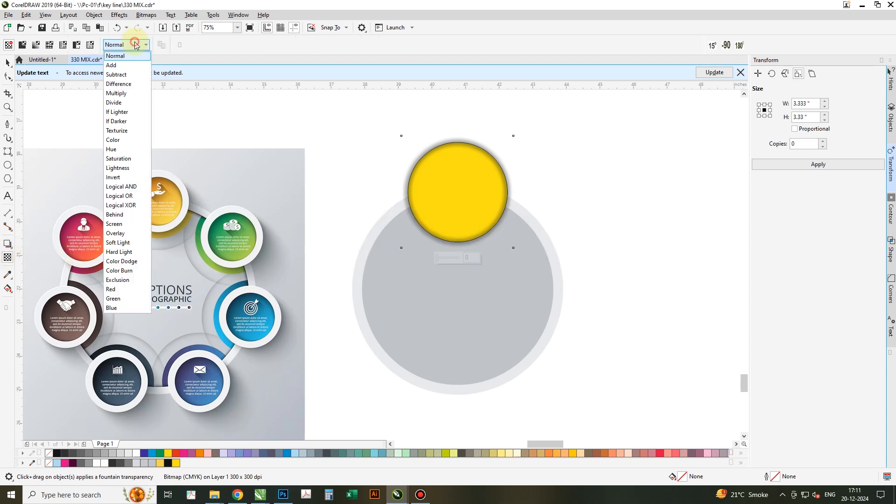
left_click(122, 93)
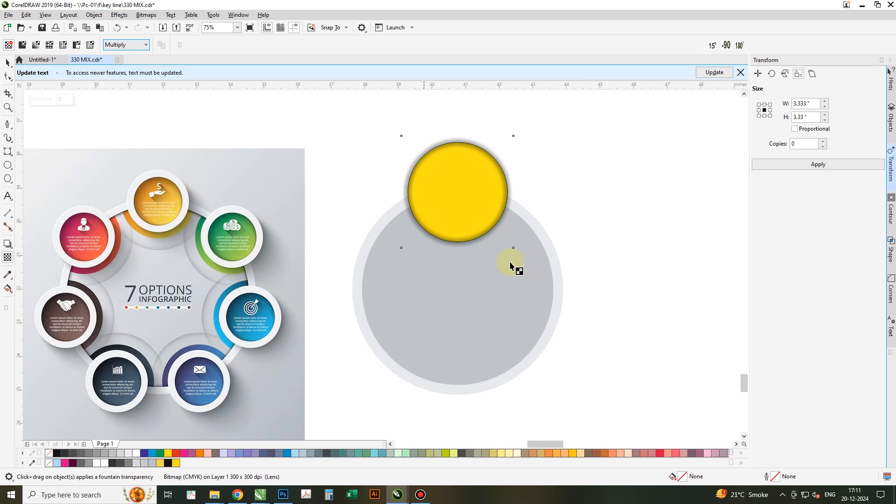
key("F4")
left_click(497, 234)
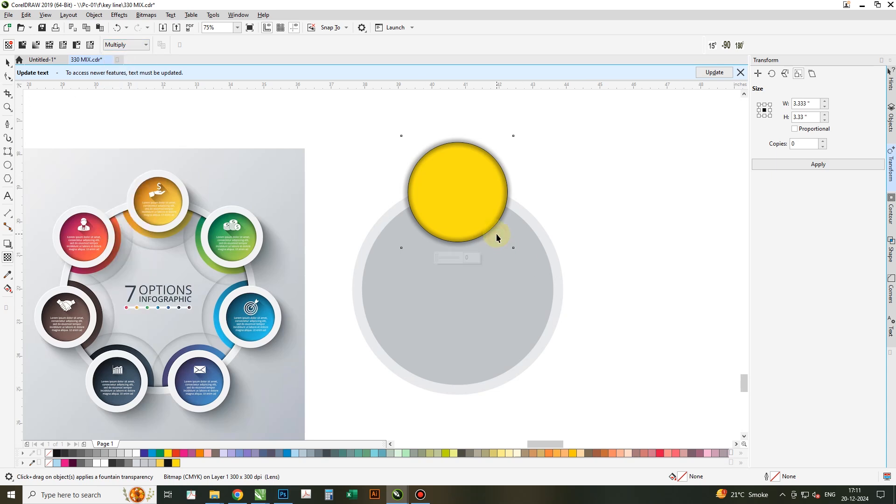
key("space")
PowerClip the blurred ring inside the 2.965-inch yellow circle.
right_click(497, 235)
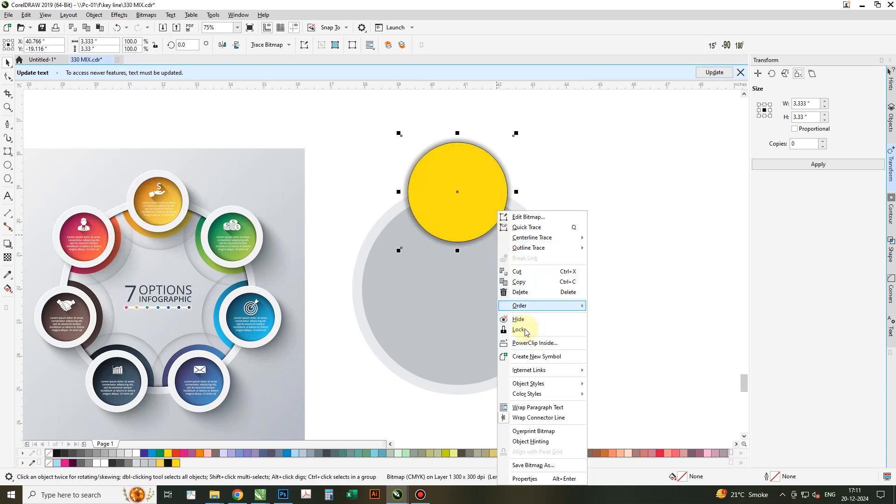
left_click(534, 342)
left_click(468, 208)
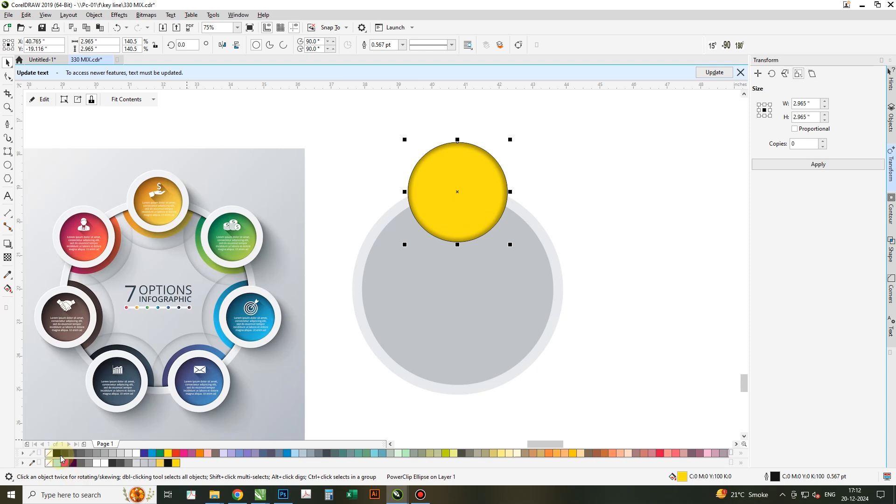
Remove the yellow fill and the outline from the PowerClip circle around the badge, keeping it selected.
left_click(51, 453)
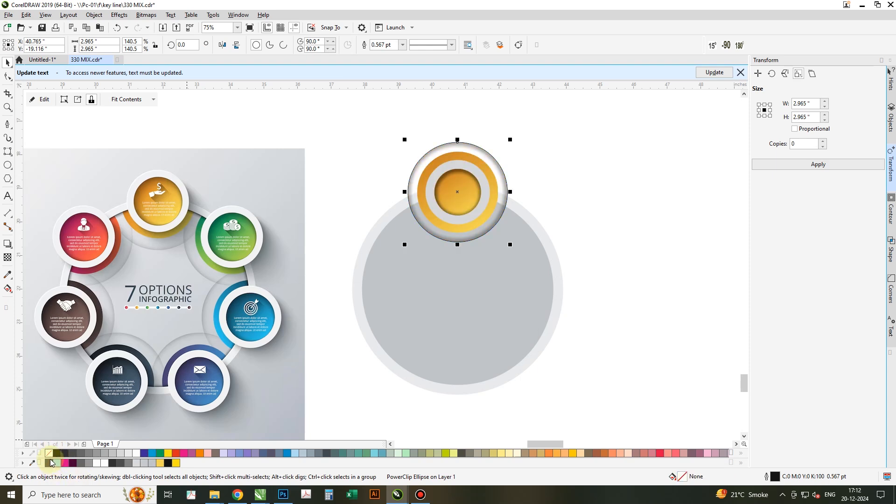
right_click(50, 455)
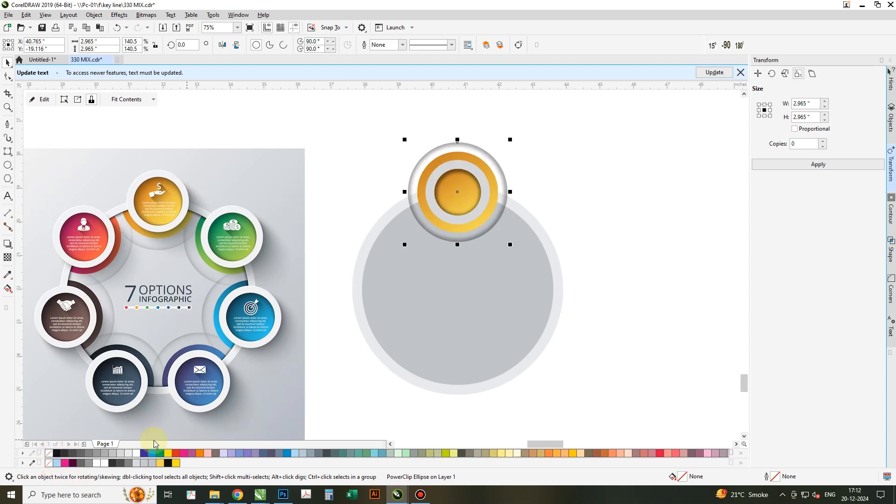
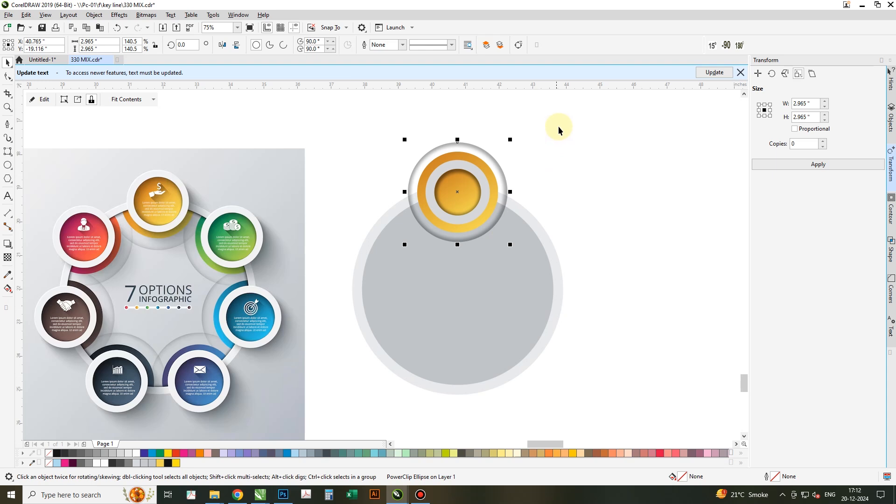
left_click(505, 193)
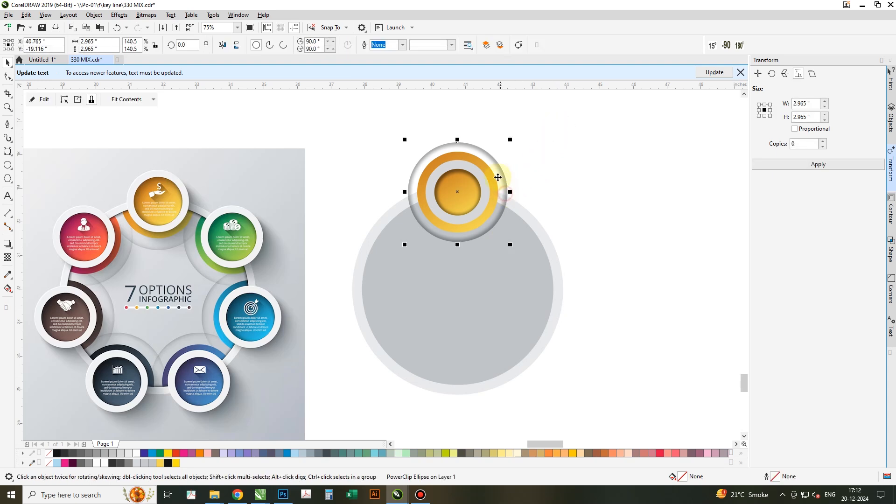
left_click(488, 169)
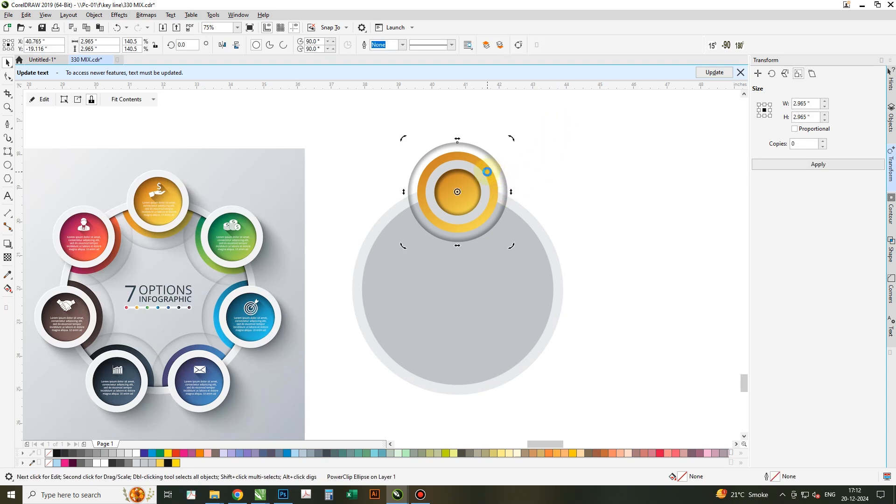
Select all four objects of the top orange badge, bring them to the front and group them.
left_click(487, 172)
left_click(503, 177, "shift")
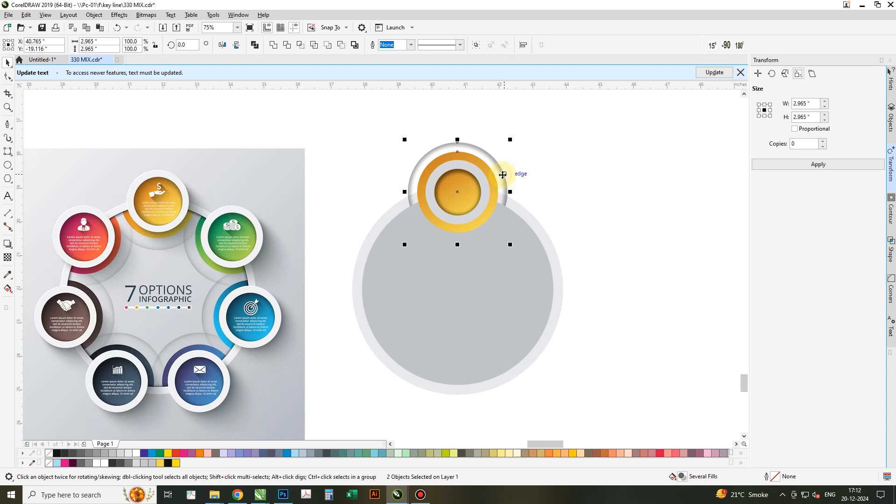
left_click_drag(528, 239, 565, 272)
key("shift+Page_Up")
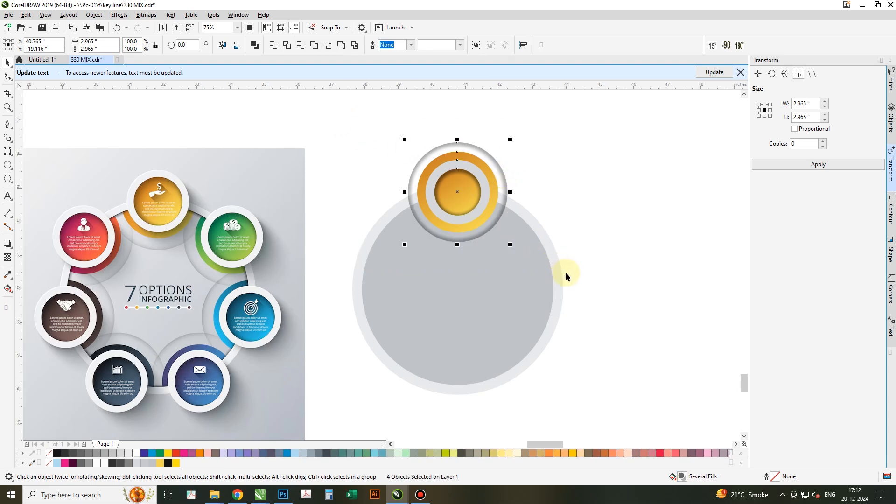
left_click(475, 45)
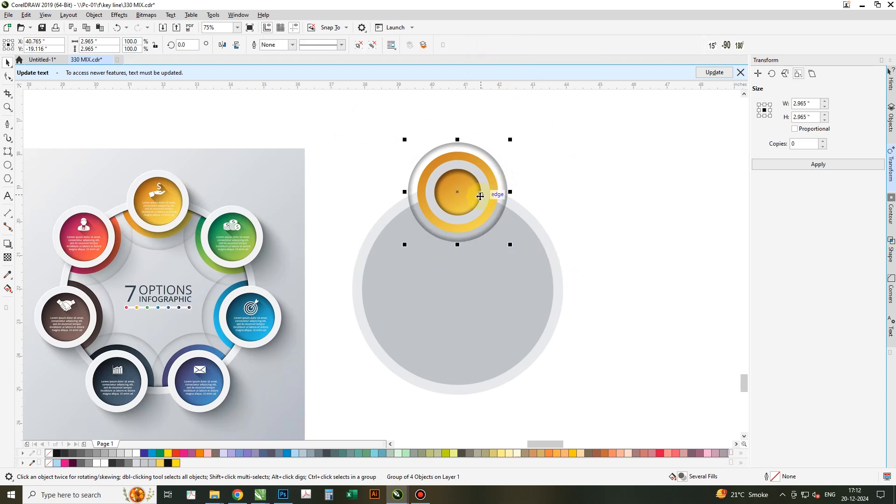
Move the badge group's rotation centre to the large grey circle's centre and create one copy rotated by 51.4 degrees.
left_click(458, 192)
left_click_drag(457, 192, 457, 289)
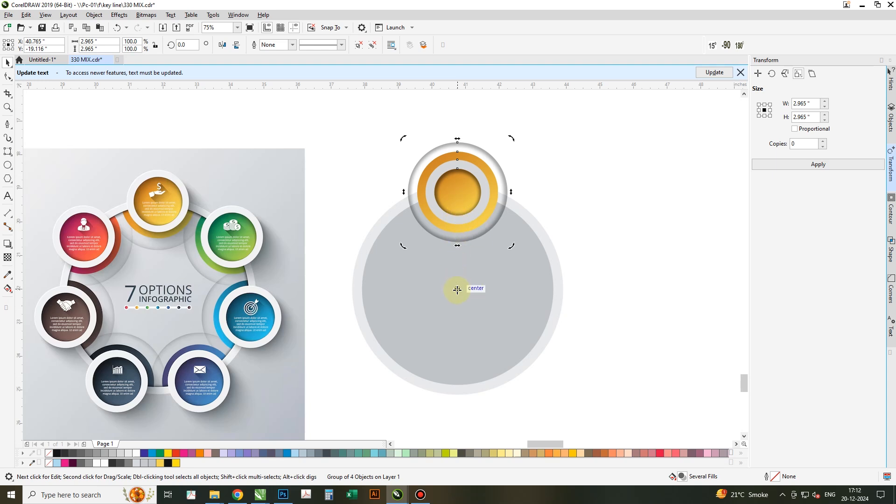
left_click(772, 73)
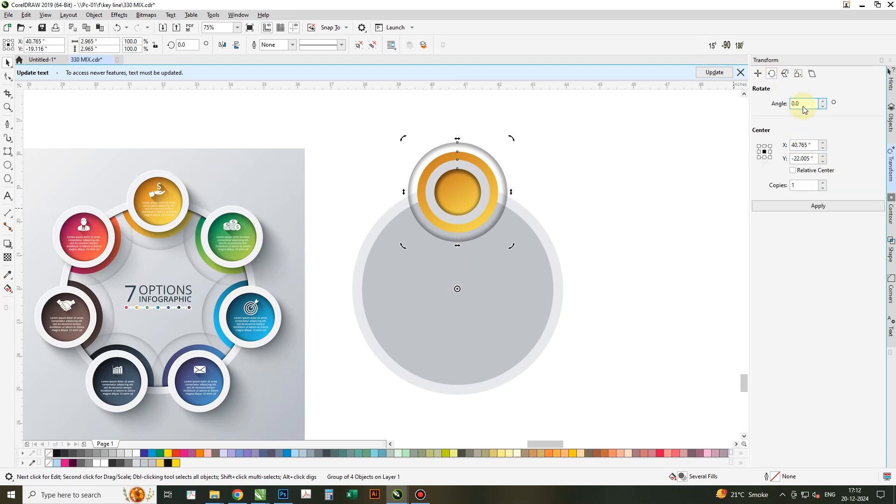
key("Return")
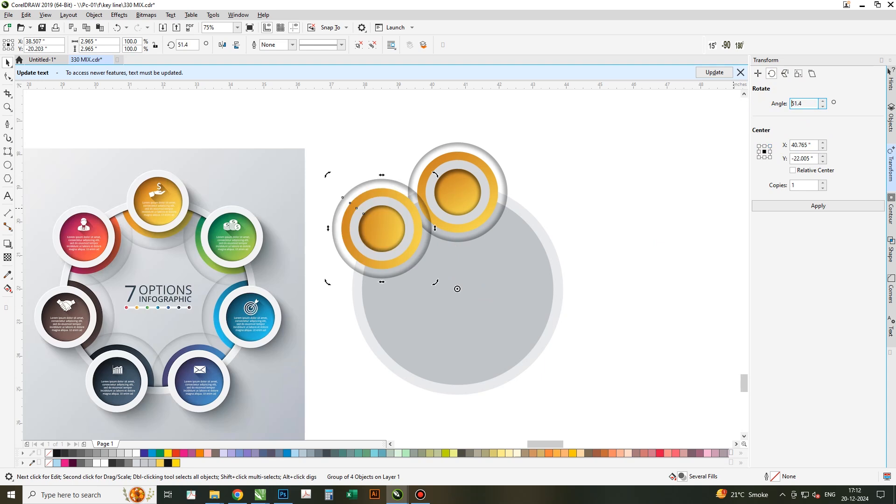
Repeat the 51.4-degree rotated copy until seven badges surround the large grey circle, and clear the selection.
left_click(818, 206)
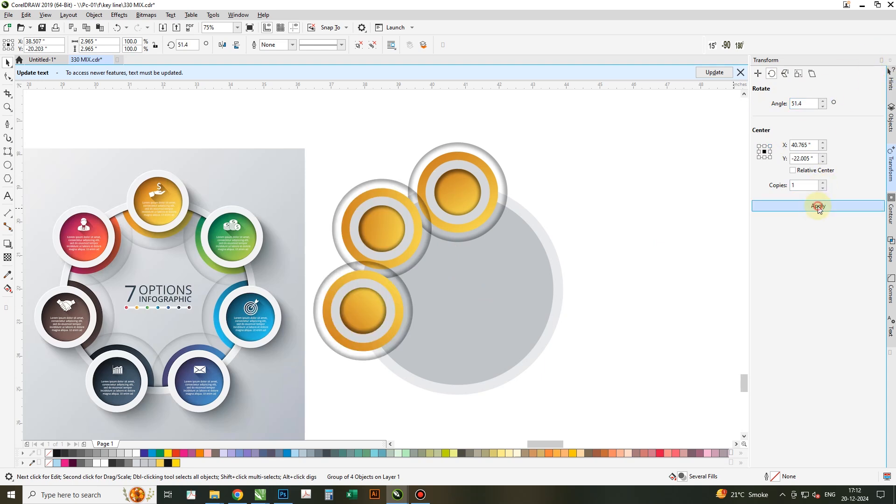
left_click(819, 206)
left_click(819, 207)
left_click(819, 206)
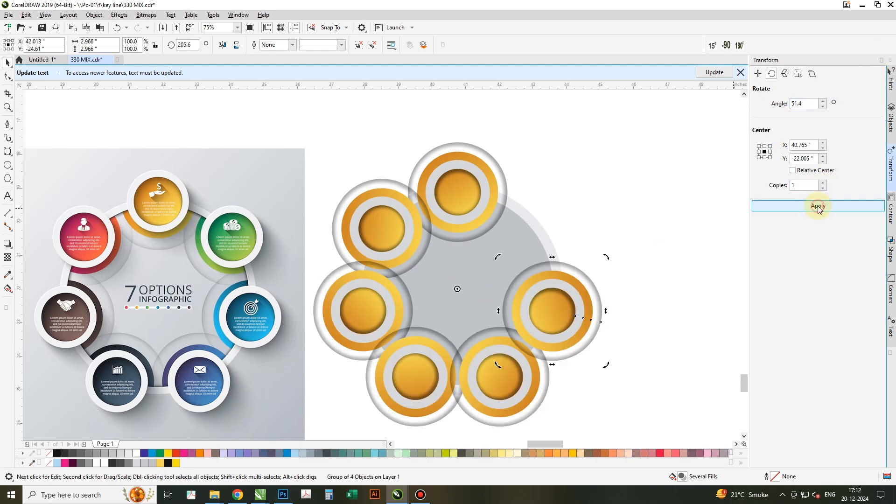
left_click(819, 207)
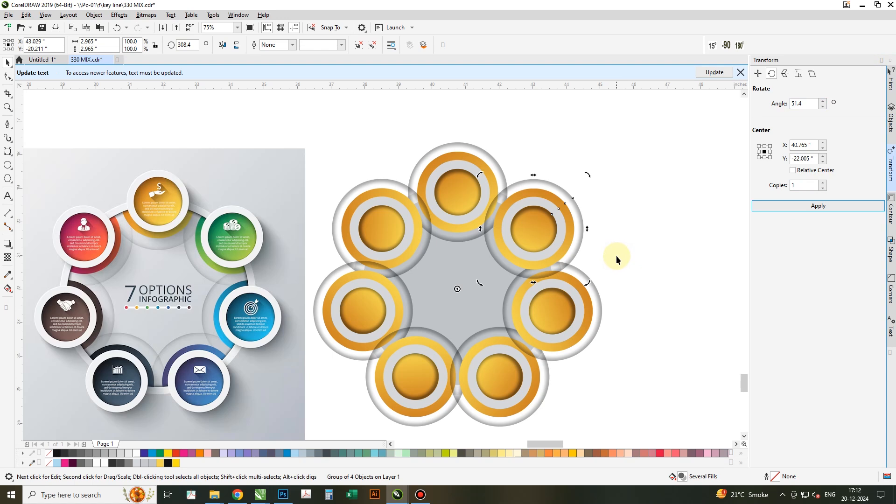
left_click(622, 192)
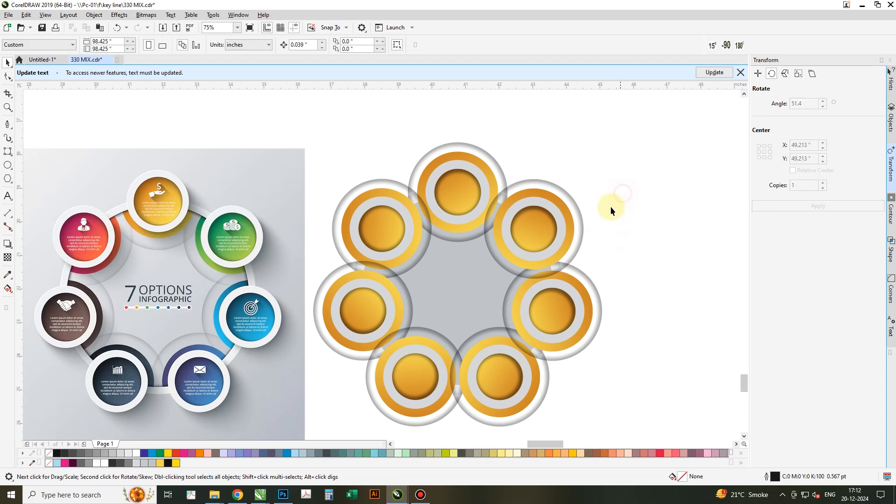
Ungroup the upper-right badge and set its inner circle's orange gradient stop to green #12884E sampled from the reference's green badge.
left_click(542, 241)
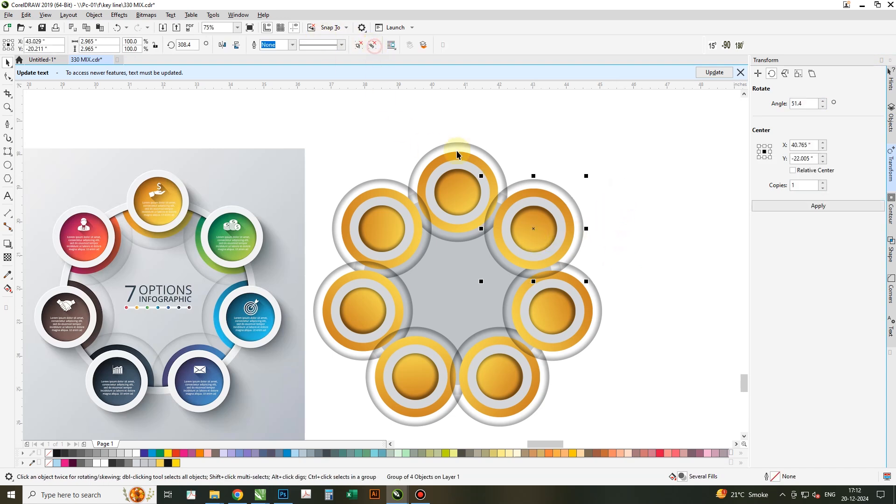
key("g")
left_click(526, 206)
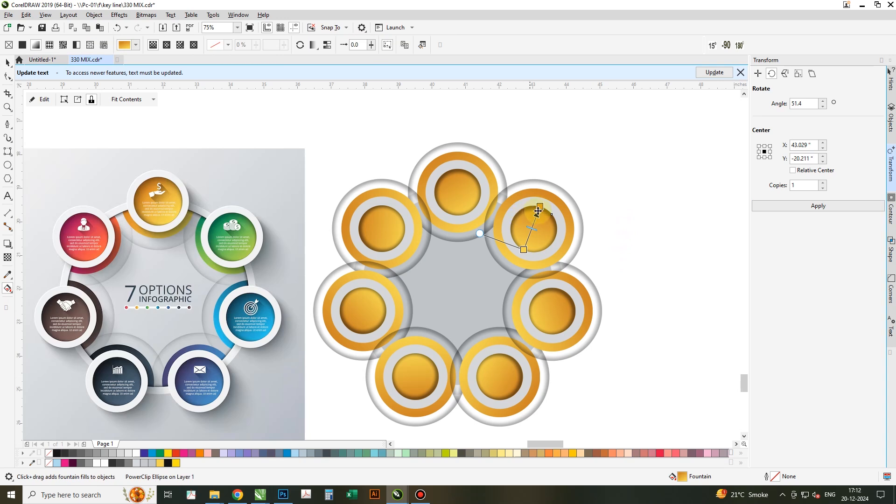
left_click(540, 205)
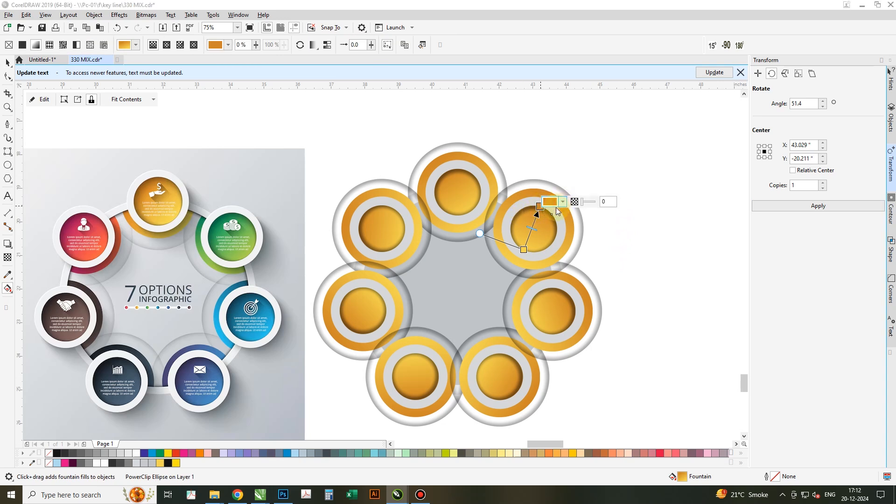
left_click(550, 201)
left_click(631, 345)
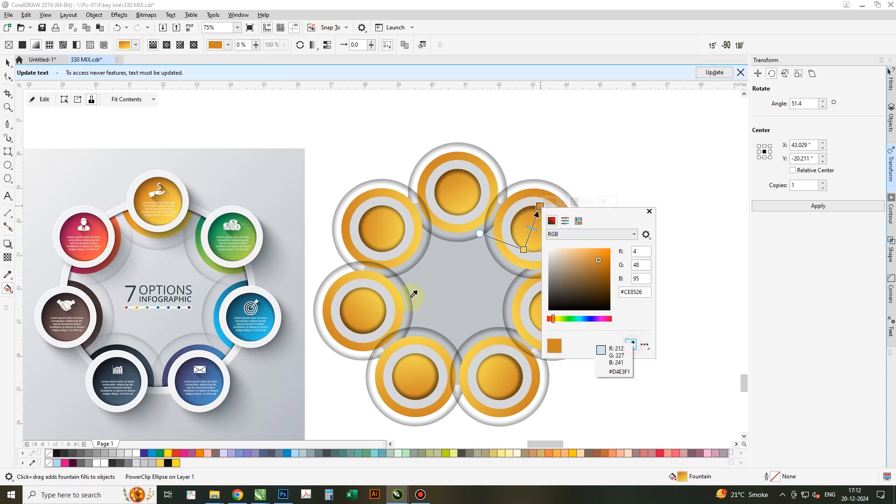
left_click(223, 220)
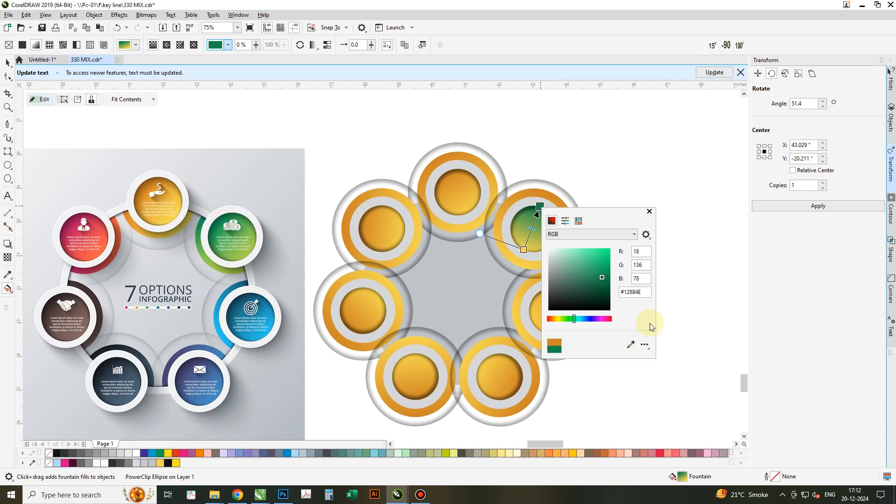
Copy the inner circle's green-to-yellow gradient to the upper-right badge's outer colour ring.
left_click(524, 251)
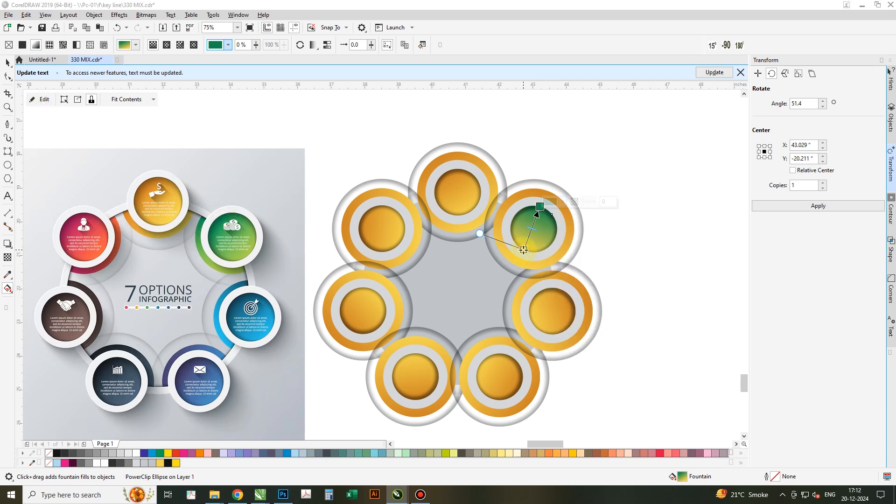
key("space")
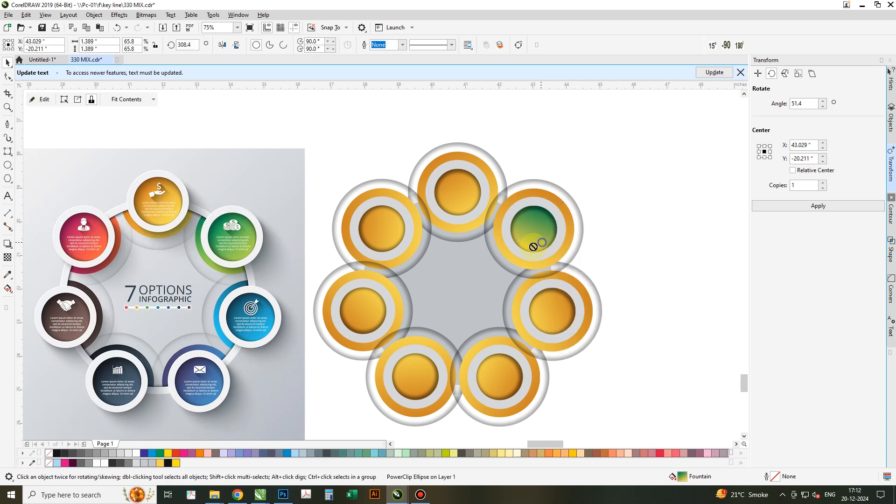
left_click(516, 265)
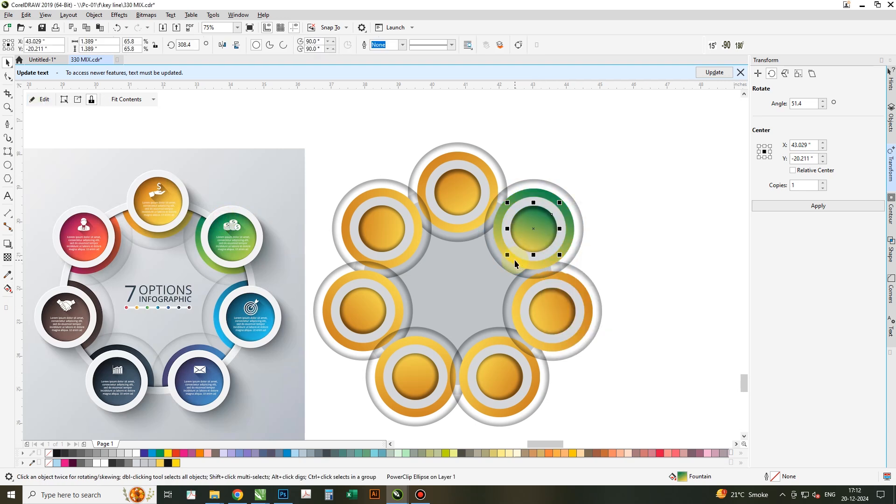
Set the orange gradient stop of the right-hand badge's inner circle to dark blue #165165 sampled from the reference's blue badge.
left_click(558, 321)
left_click(559, 321, "ctrl")
key("g")
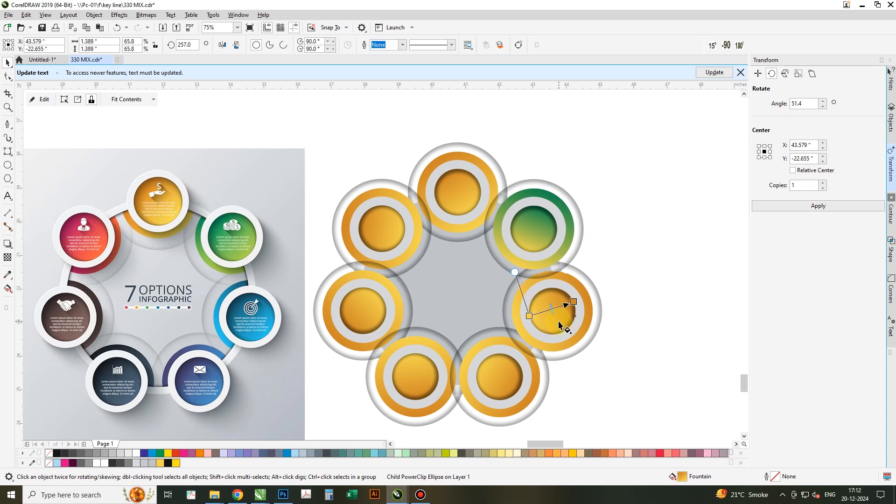
left_click(572, 303)
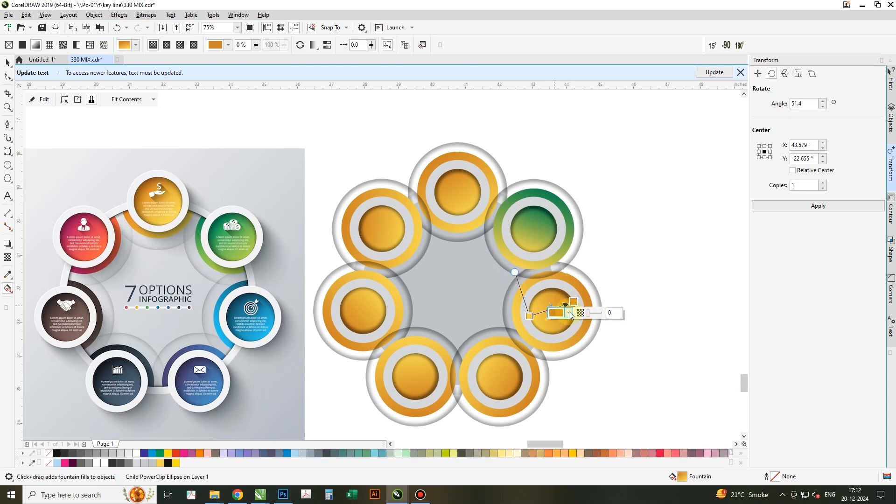
left_click(569, 313)
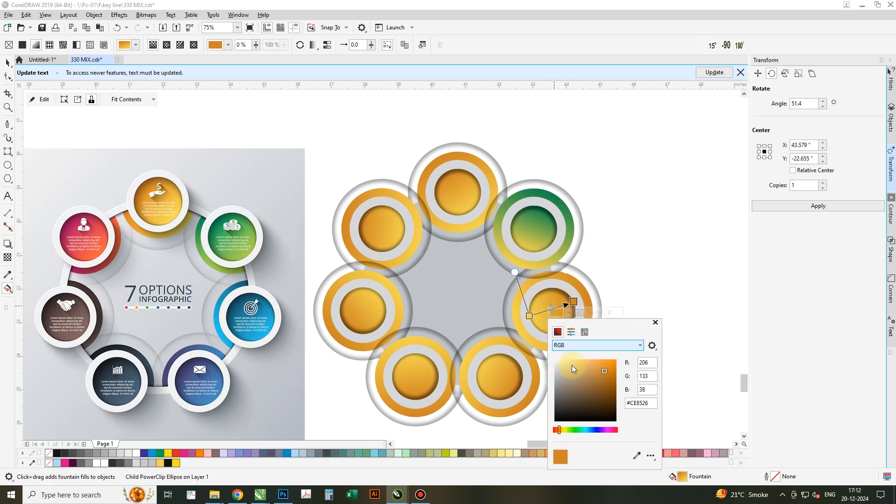
left_click(636, 456)
left_click(240, 322)
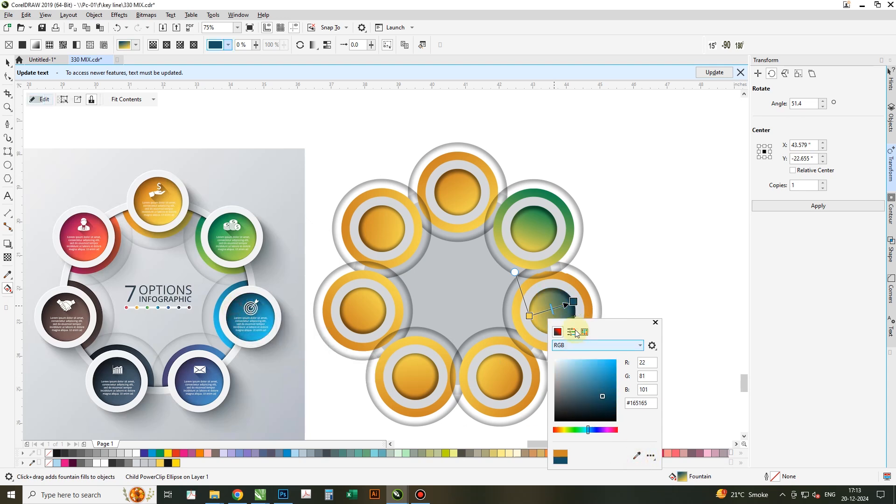
Set the yellow gradient stop of the right-hand badge's inner circle to light blue #23C1E7 sampled from the reference.
left_click(529, 316)
left_click(529, 317)
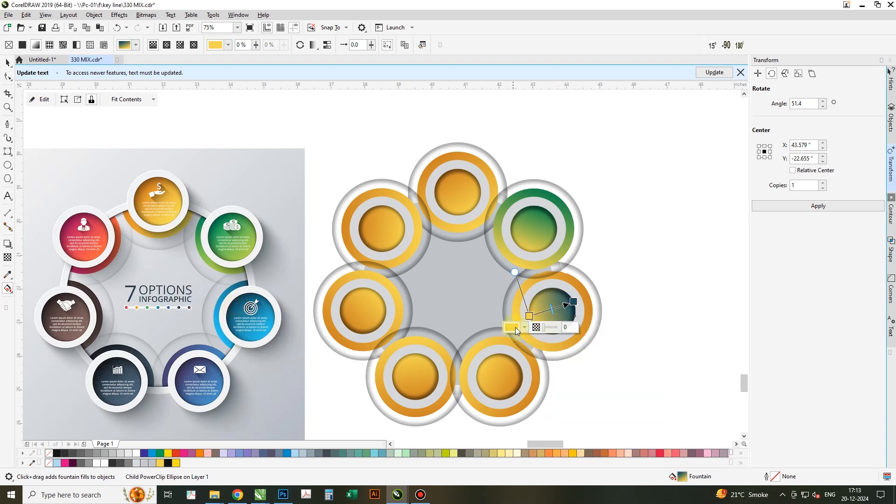
left_click(515, 327)
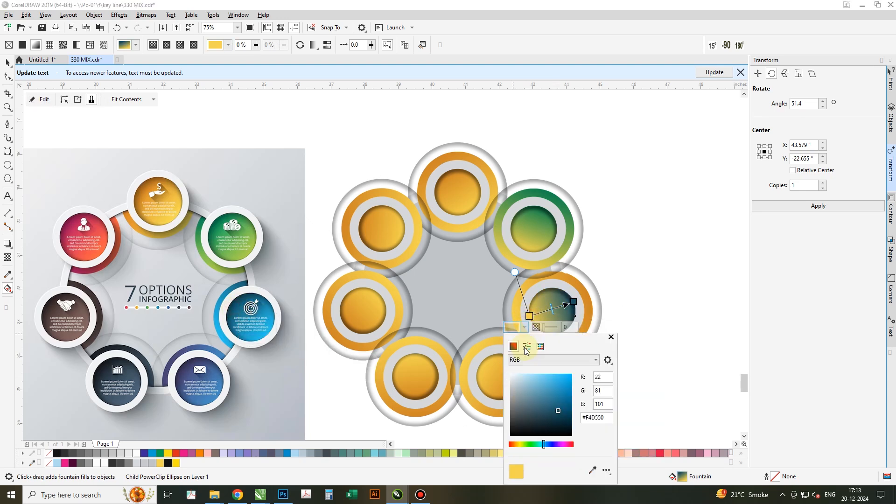
left_click(591, 472)
left_click(260, 330)
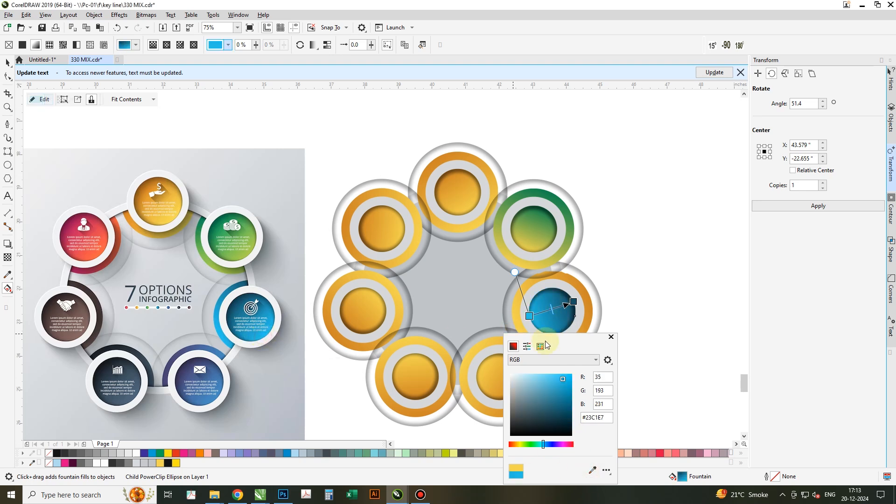
left_click(609, 290)
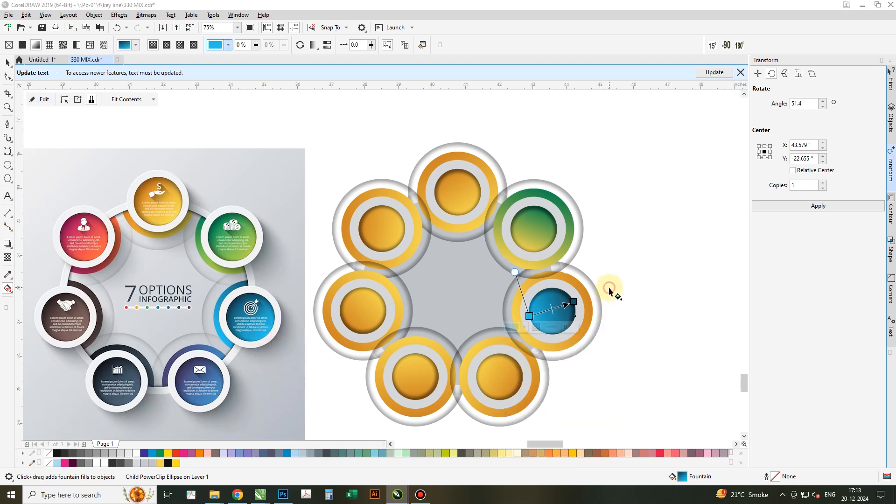
Copy the inner circle's blue gradient to the right-hand badge's outer colour ring.
double_click(529, 316)
left_click(542, 307)
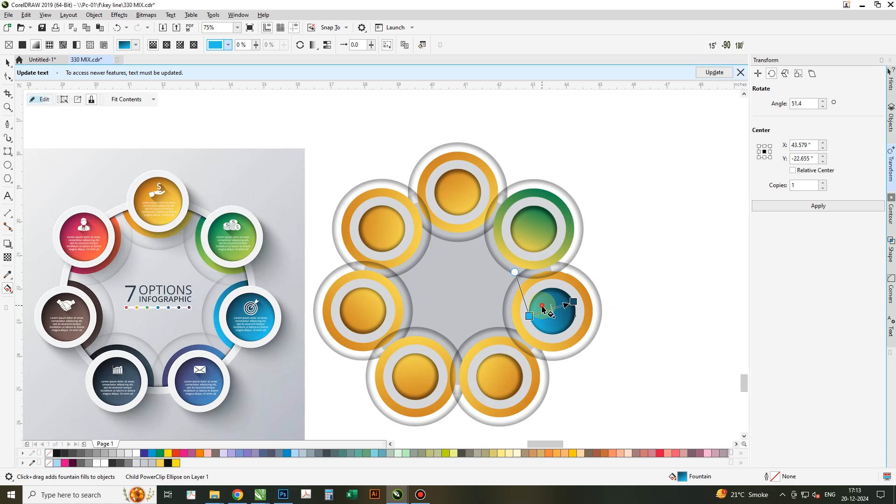
key("space")
key("space")
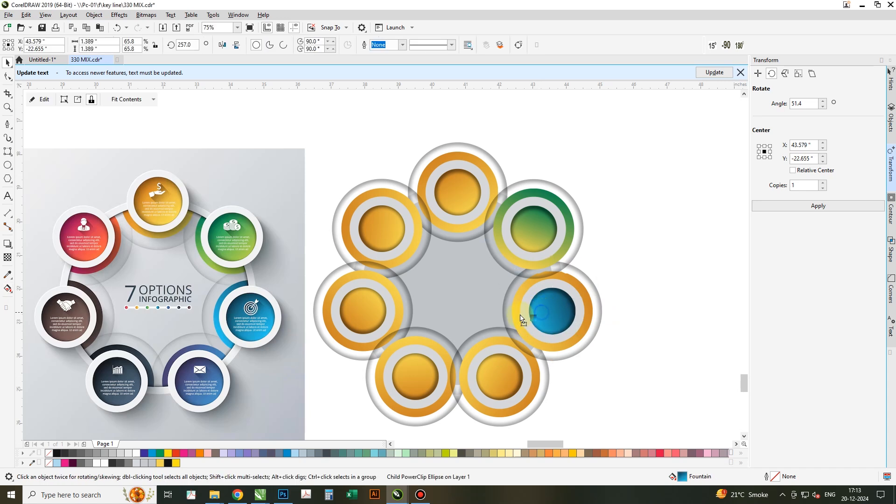
left_click_drag(513, 319, 534, 356)
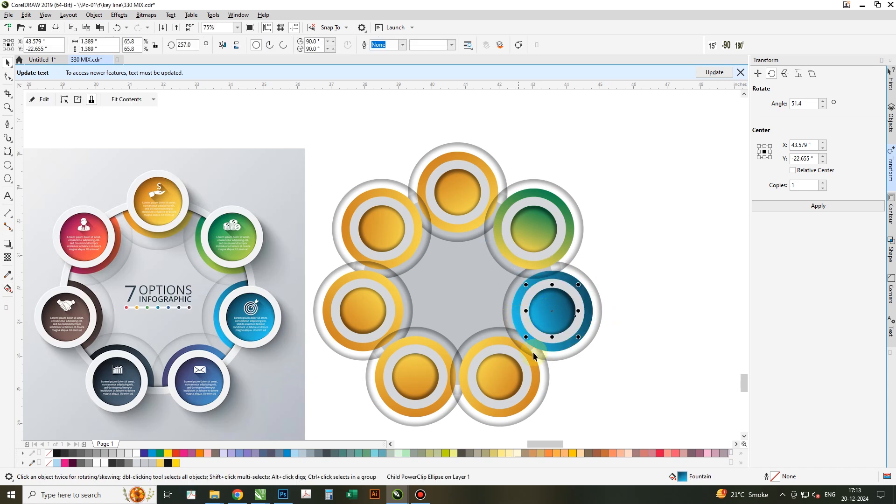
Set the orange gradient stop of the lower-right badge's inner circle to dark indigo #3F4170 sampled from the reference's envelope badge.
left_click(506, 392)
key("space")
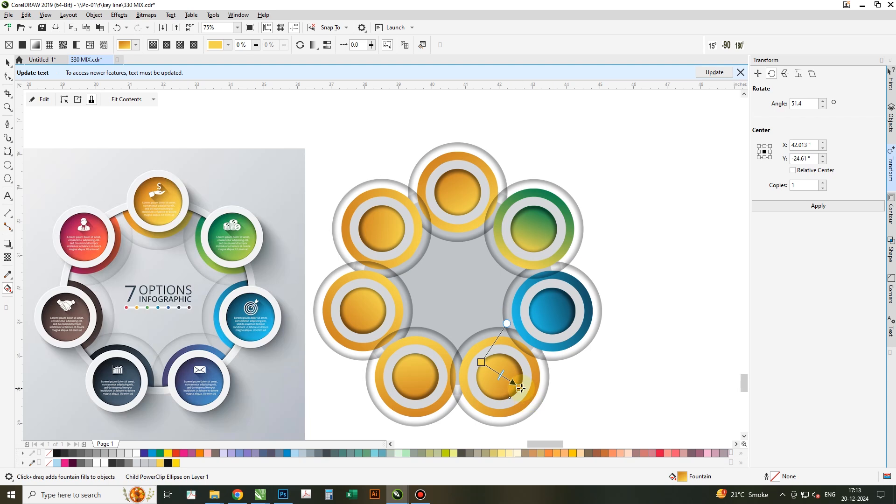
left_click(521, 388)
left_click(484, 399)
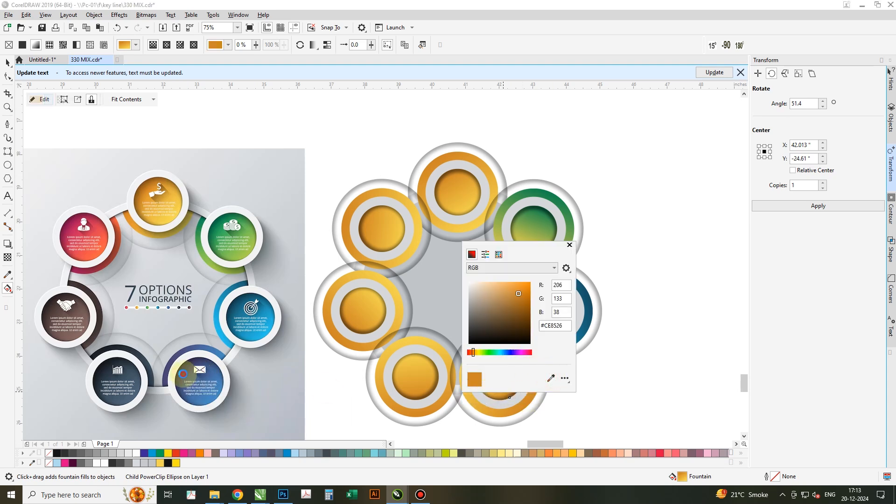
left_click(188, 379)
left_click(515, 380)
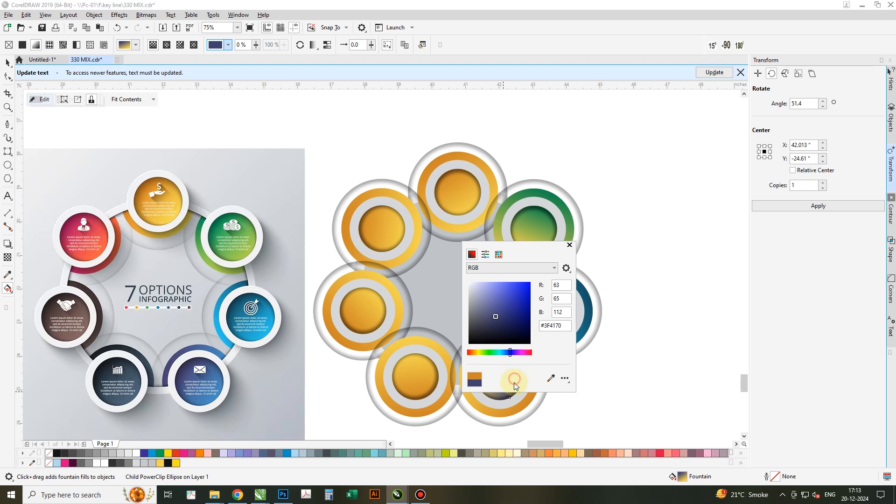
left_click(507, 407)
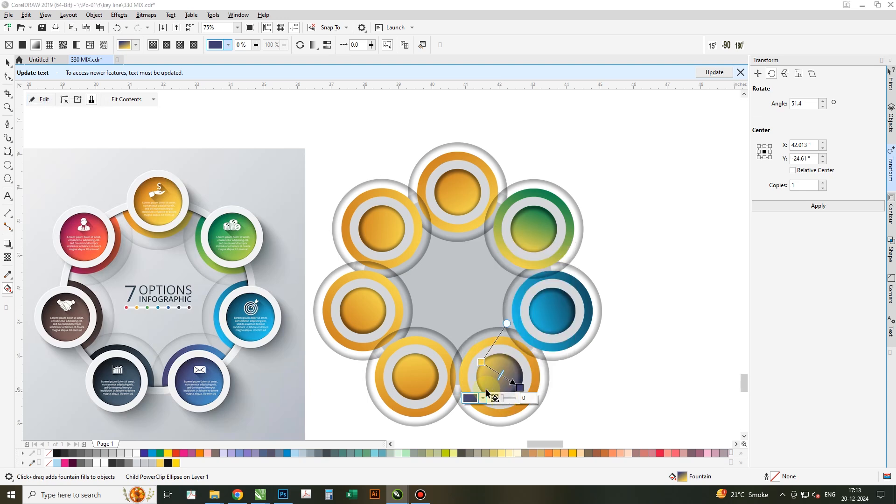
Set the yellow gradient stop of the lower-right badge's inner circle to blue #478BBD sampled from the reference's envelope badge.
left_click(481, 363)
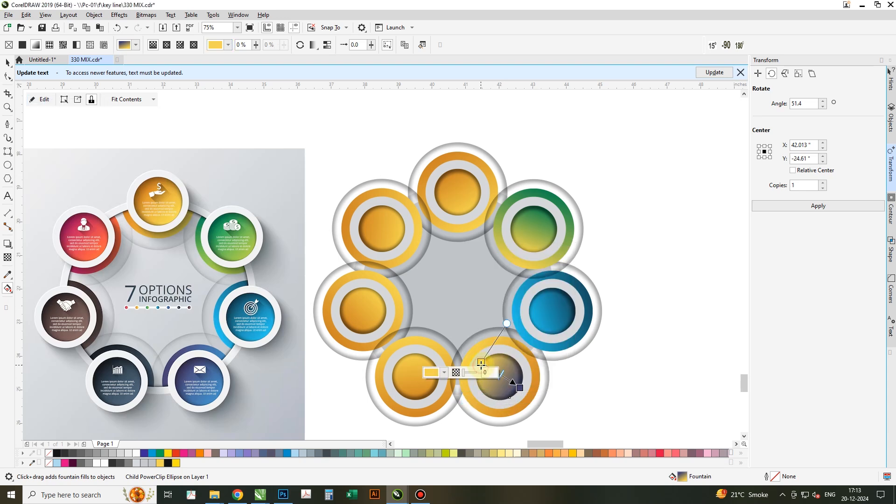
left_click(443, 377)
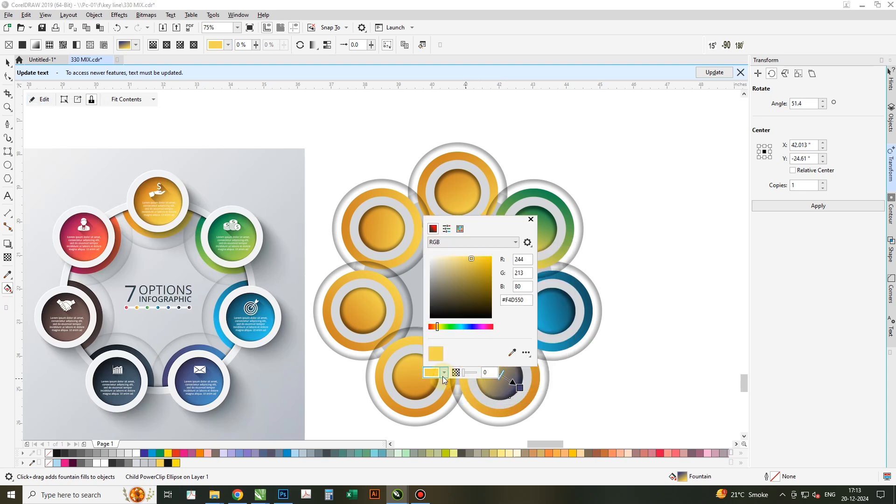
left_click(512, 353)
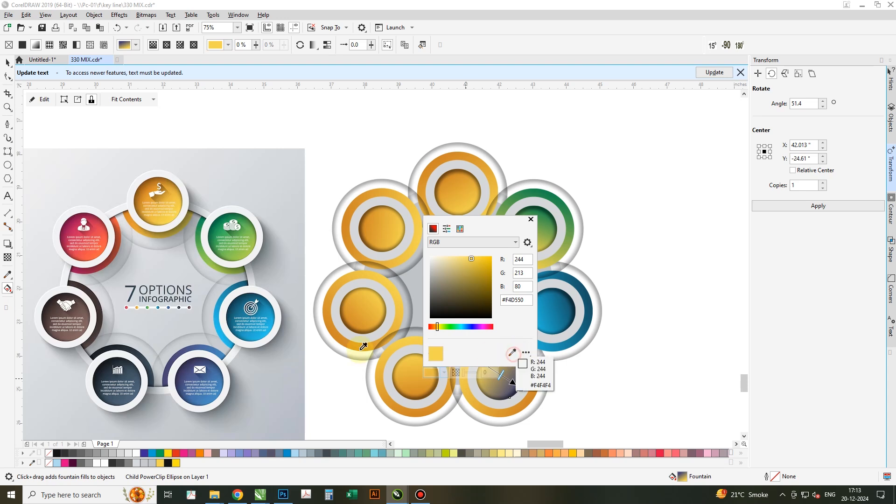
left_click(213, 396)
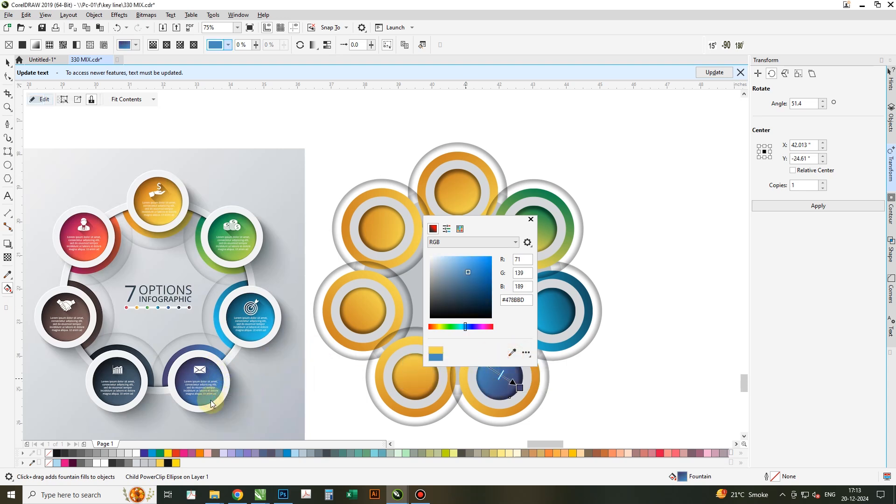
left_click(531, 219)
Copy the inner circle's indigo-blue gradient to the lower-right badge's outer colour ring.
left_click(414, 384)
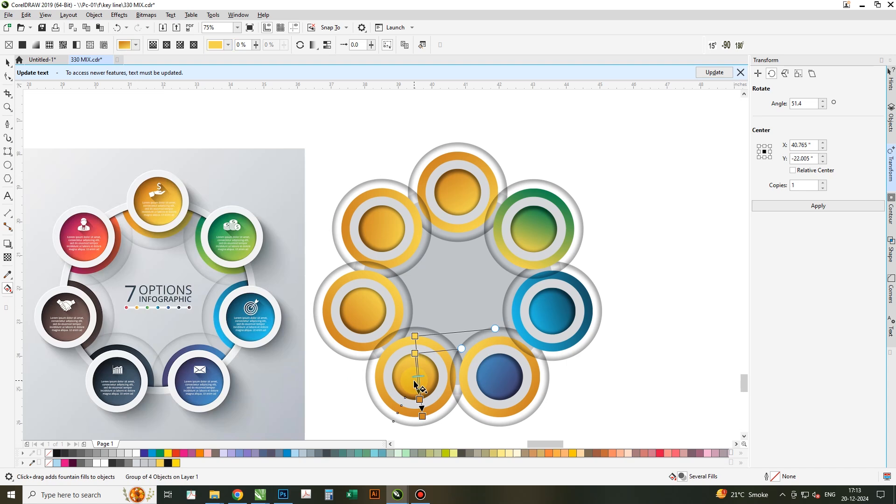
key("space")
left_click(495, 383)
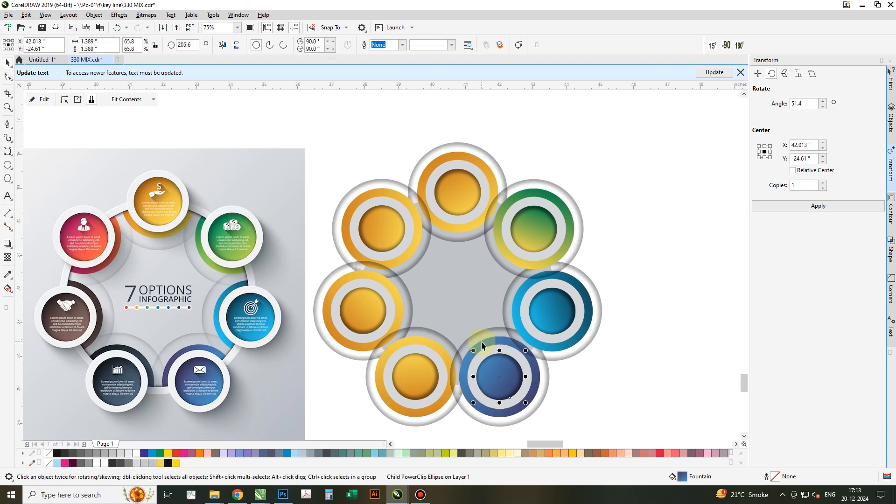
Set the orange gradient stop of the lower-left badge's inner circle to slate blue #4D6379 sampled from the reference's bar-chart badge.
left_click(413, 377)
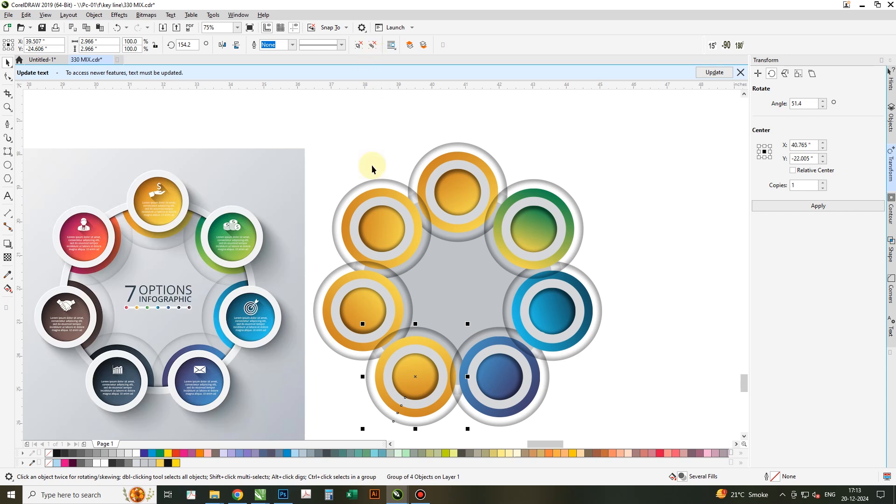
left_click(413, 381, "ctrl")
key("g")
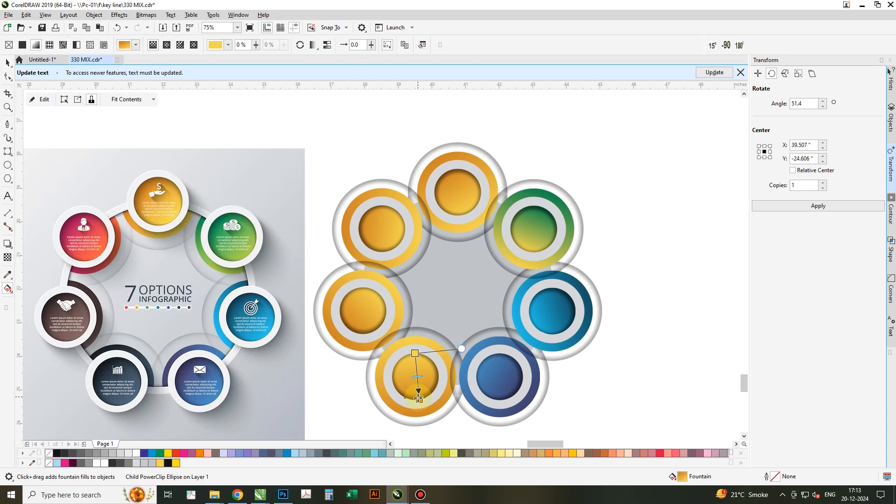
left_click(418, 398)
left_click(441, 393)
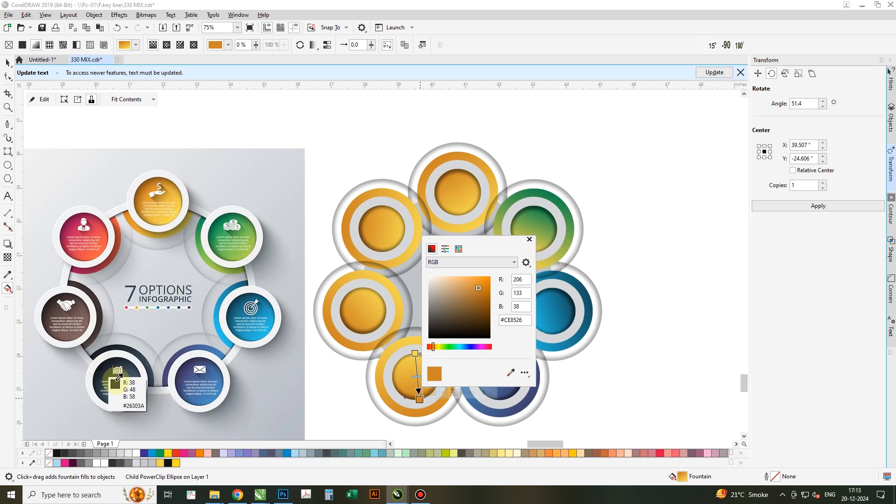
left_click(129, 400)
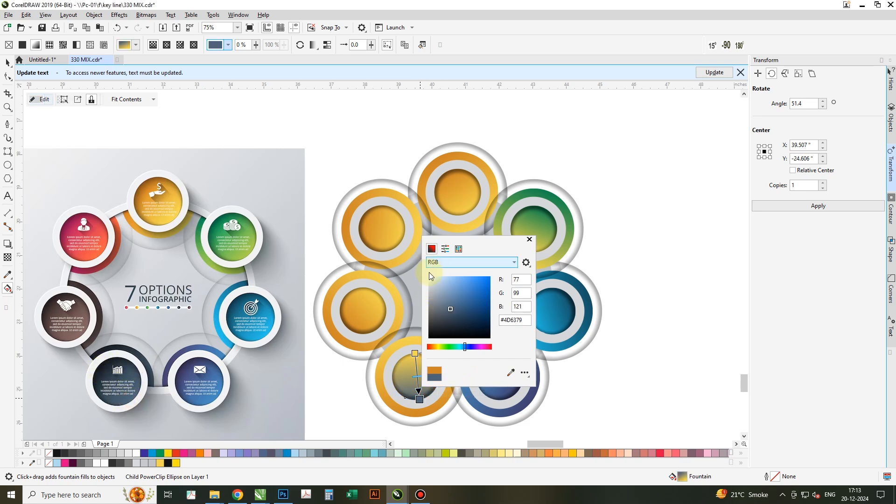
Set the yellow gradient stop of the lower-left badge's inner circle to near-black #1C2029 sampled from the reference's bar-chart badge.
left_click(417, 359)
left_click(415, 353)
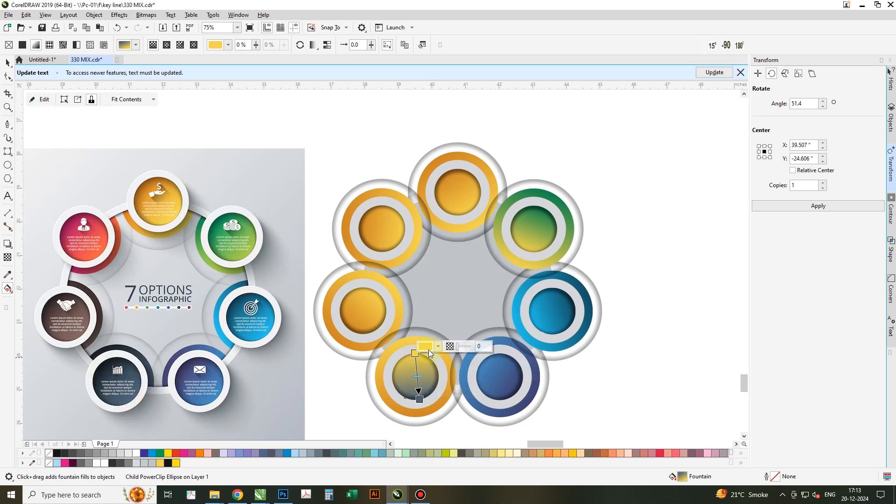
left_click(435, 347)
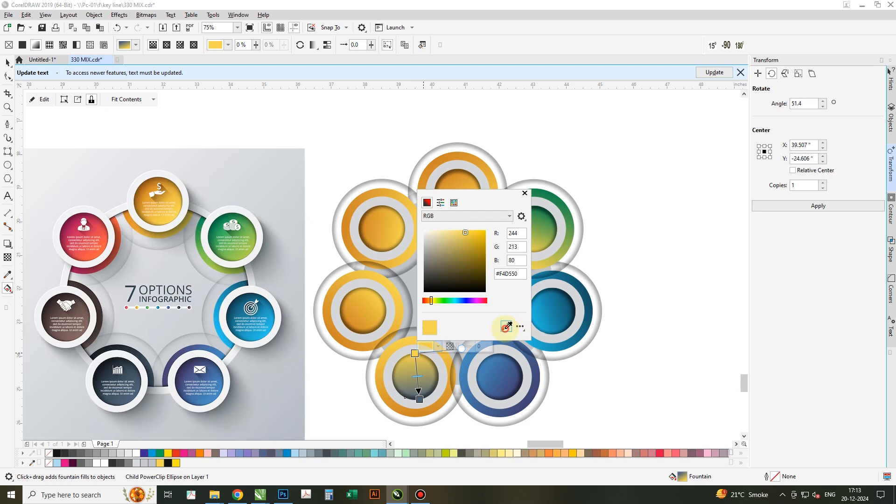
left_click(119, 383)
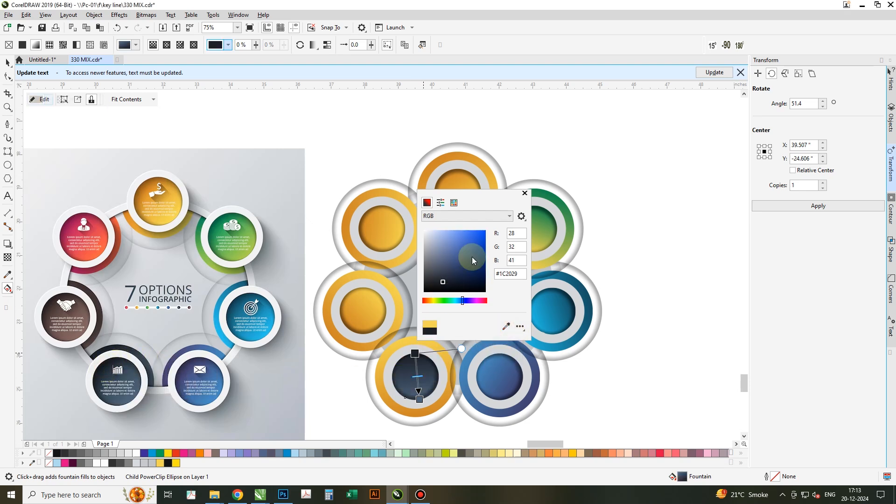
left_click(525, 194)
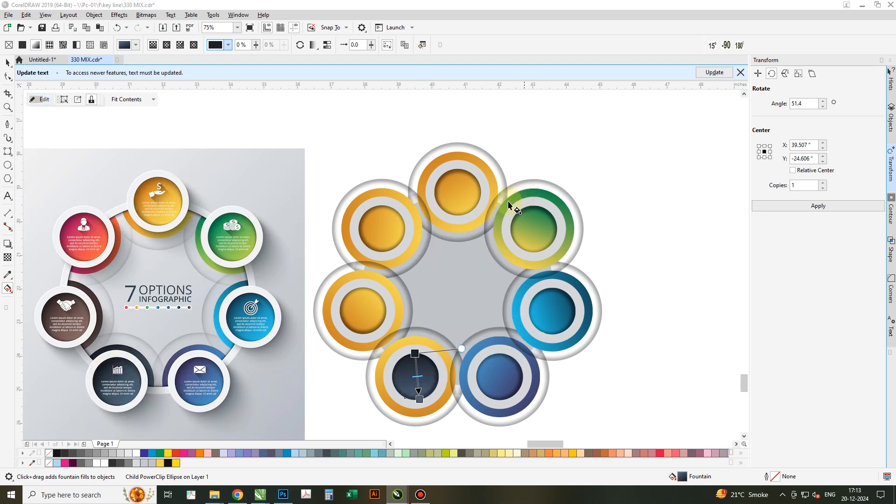
Copy the inner circle's dark slate gradient to the lower-left badge's outer colour ring.
key("space")
left_click(411, 371)
left_click(411, 371, "ctrl")
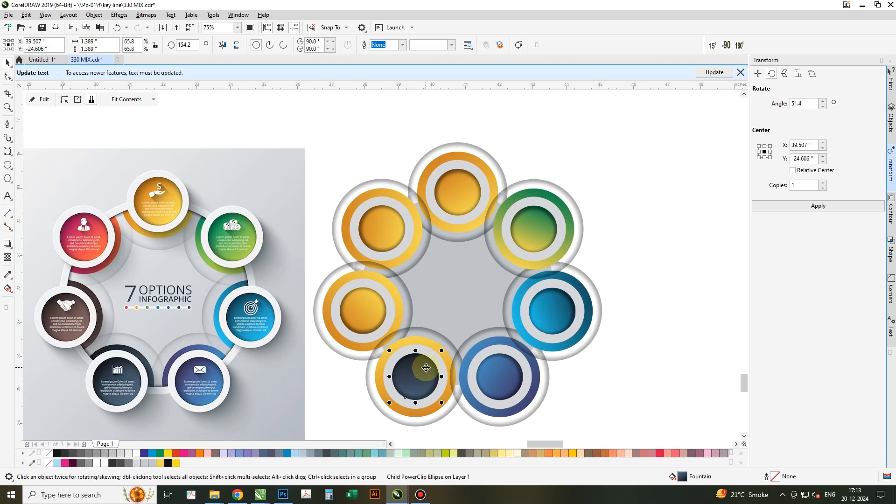
Set the yellow gradient stop of the left badge's inner circle to brown #85675F sampled from the reference's handshake badge.
left_click(358, 314, "ctrl")
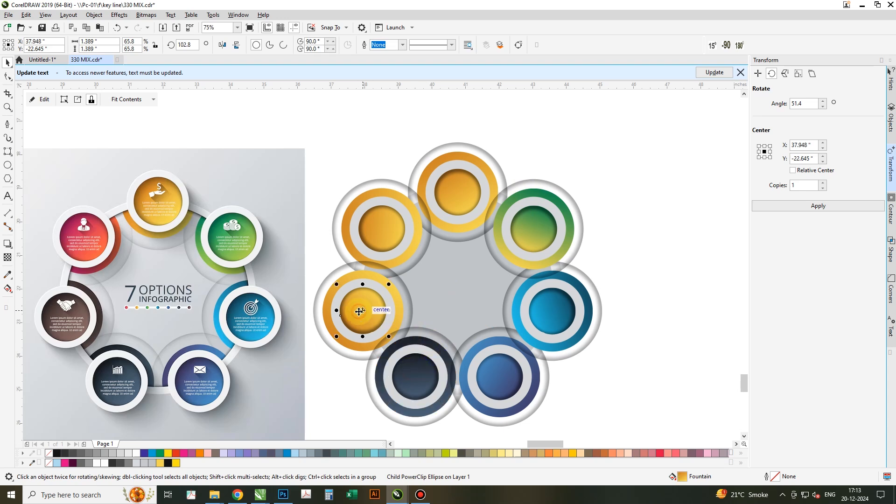
key("g")
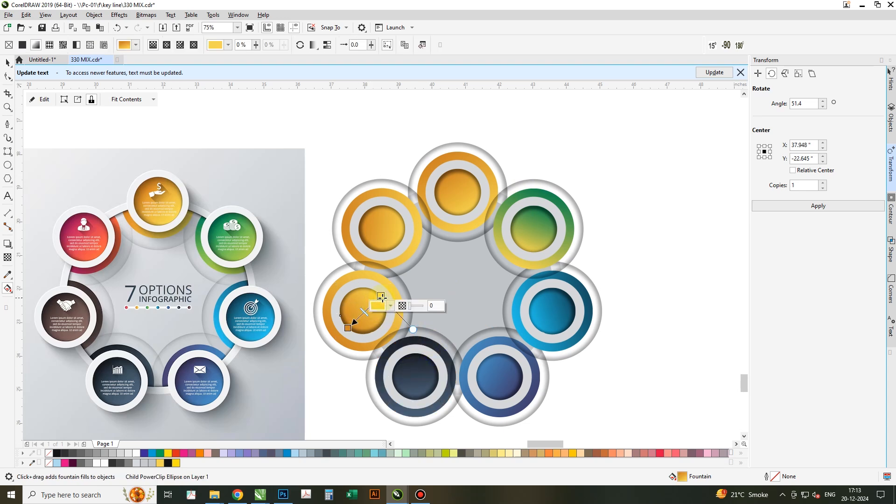
left_click(390, 306)
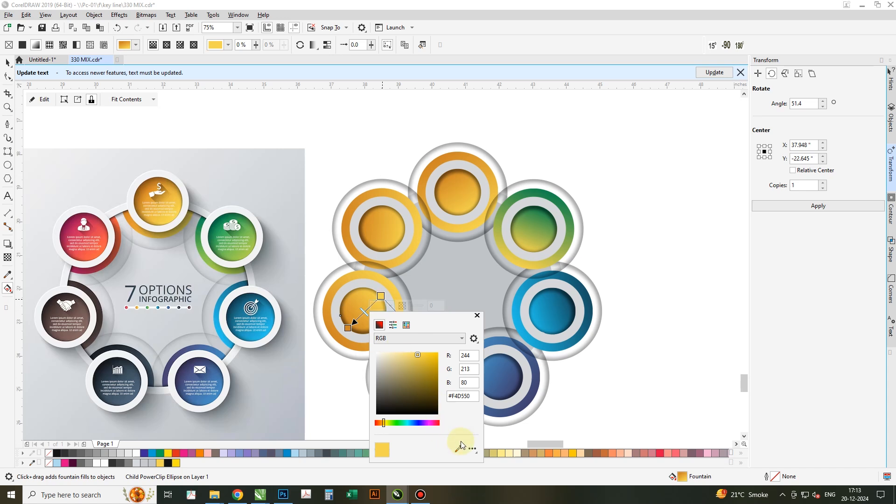
left_click(79, 335)
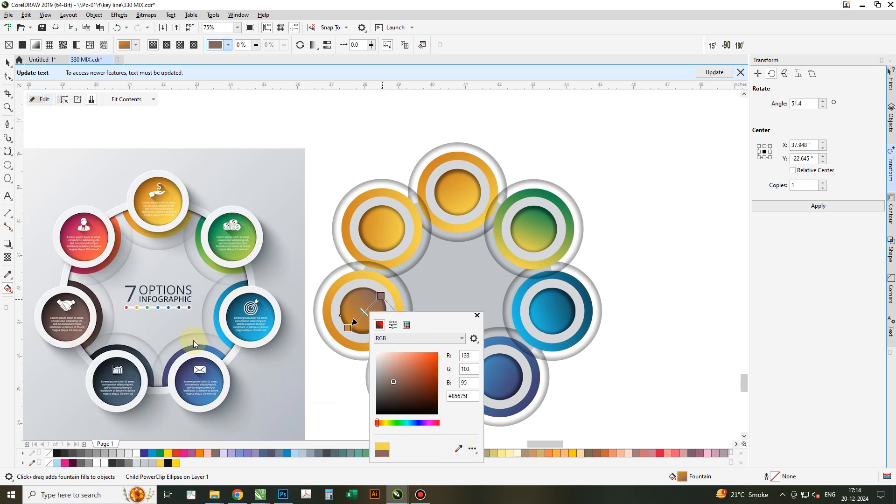
left_click(348, 330)
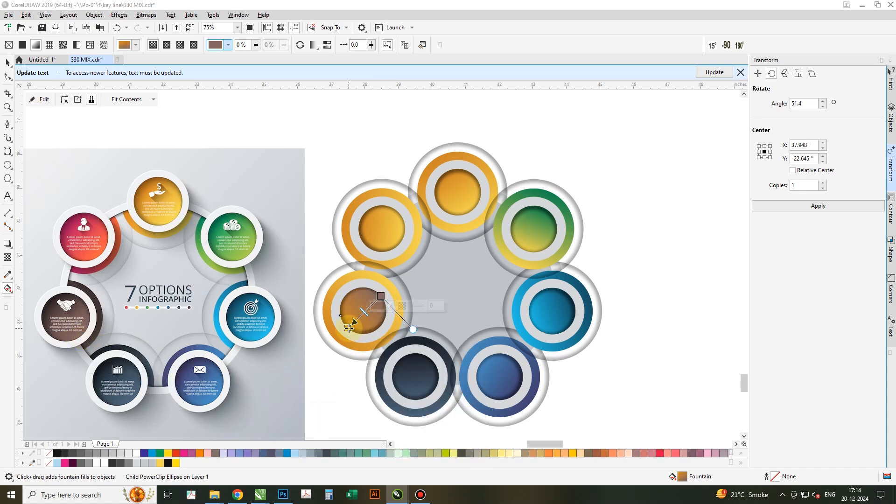
Copy the inner circle's brown-orange gradient to the left badge's outer colour ring.
key("space")
left_click(349, 316)
left_click(349, 315, "ctrl")
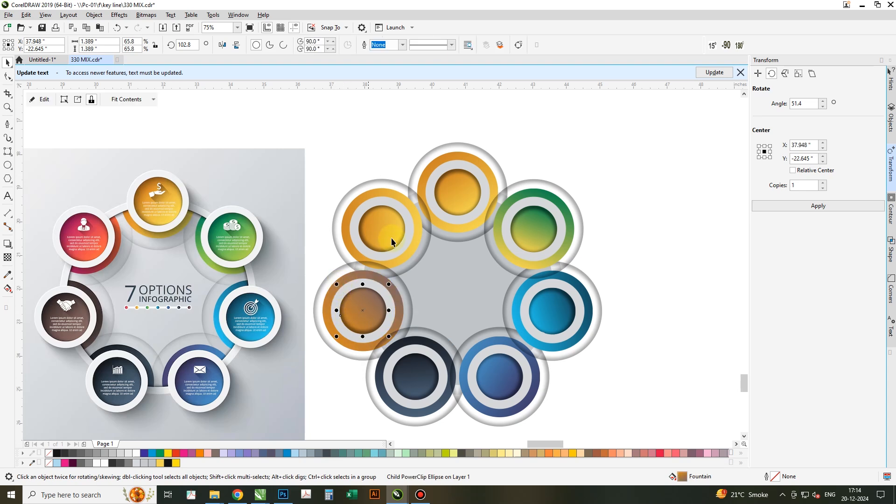
Set the yellow gradient stop of the upper-left badge's inner circle to orange-red #FF6240 sampled from the reference's person badge.
key("g")
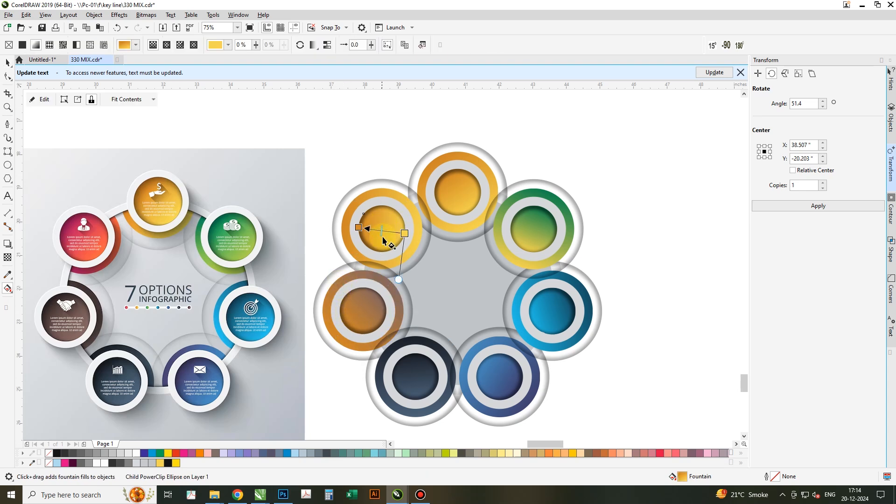
left_click(404, 233)
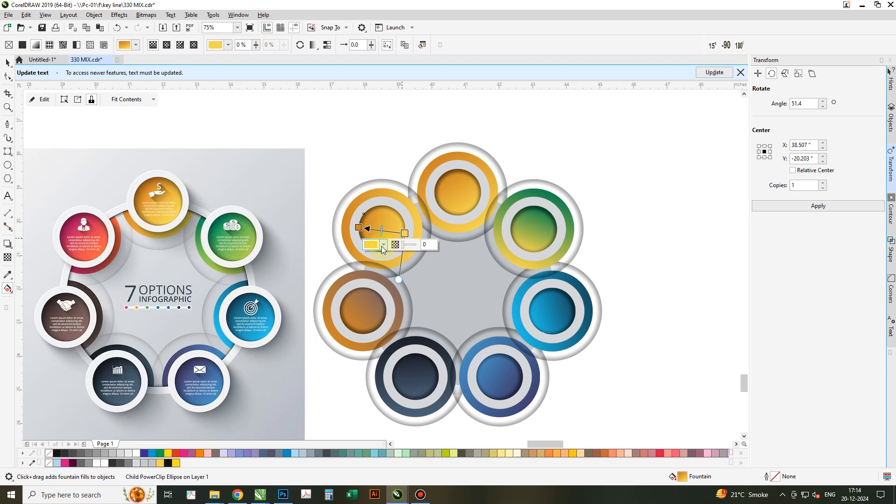
left_click(383, 244)
left_click(450, 388)
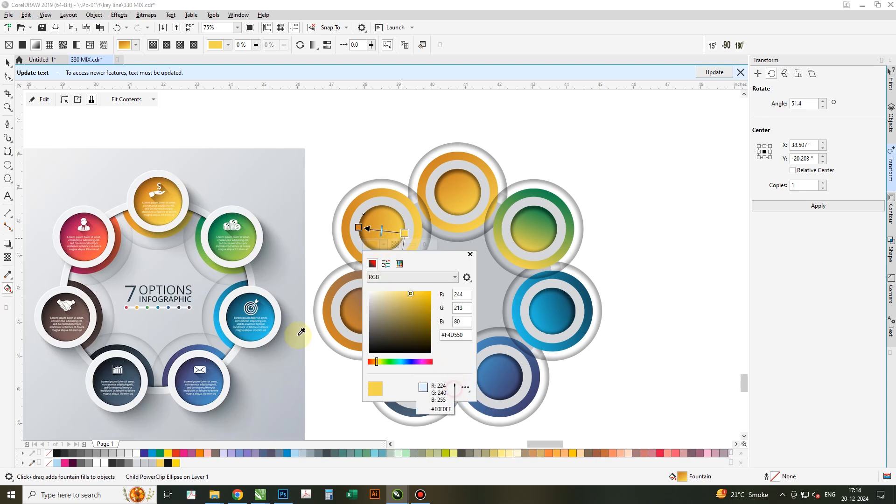
left_click(113, 272)
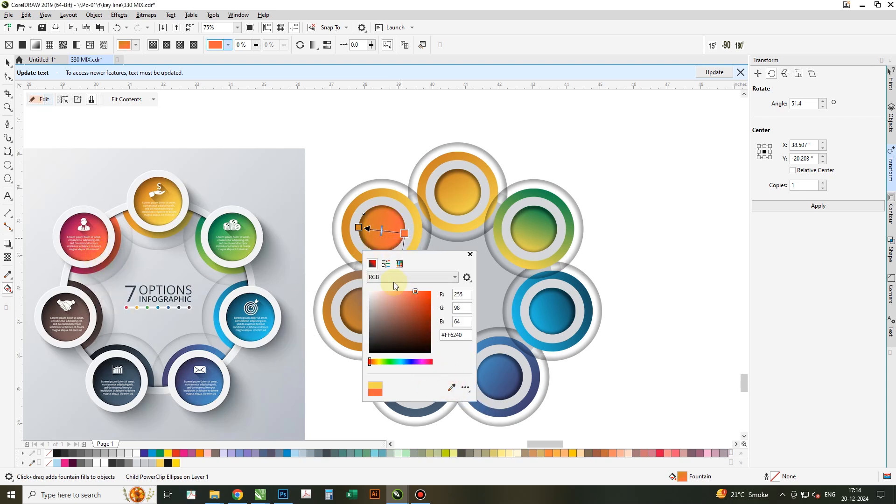
left_click(358, 228)
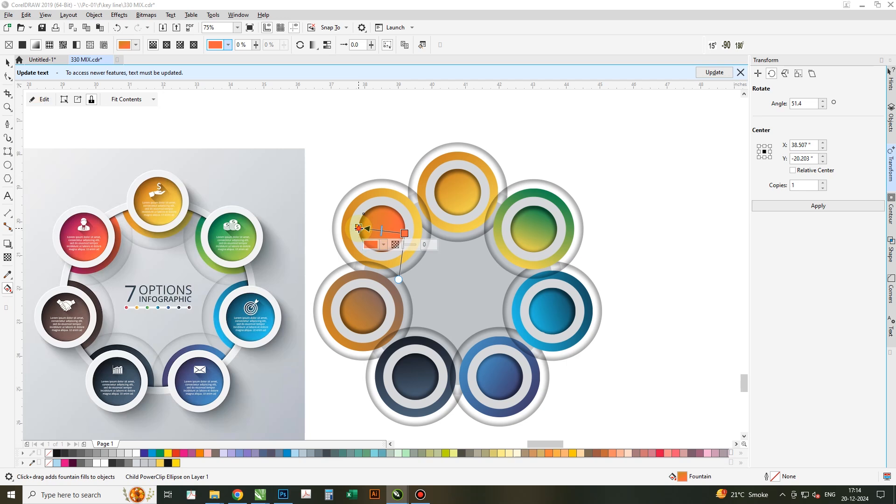
left_click(384, 244)
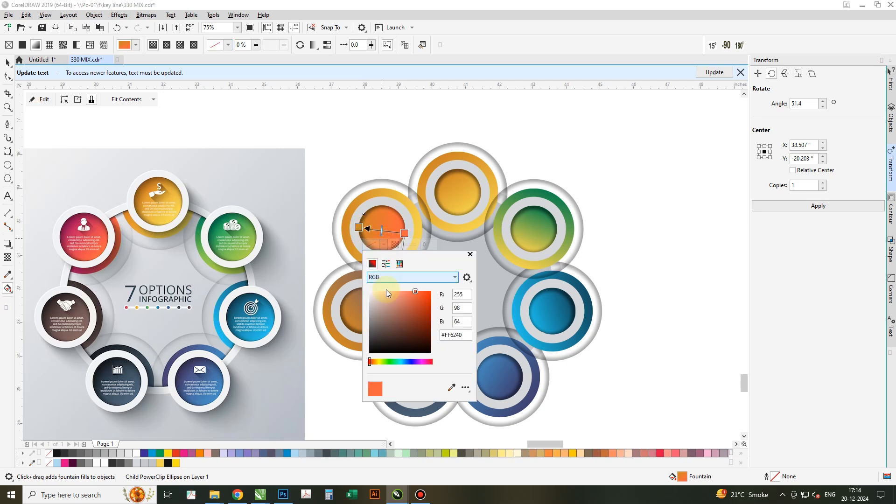
left_click(451, 388)
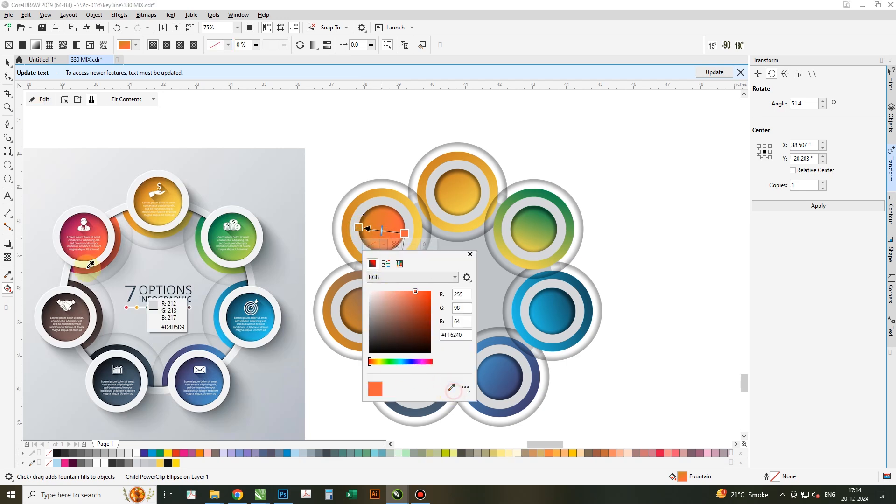
left_click(69, 226)
key("ctrl+z")
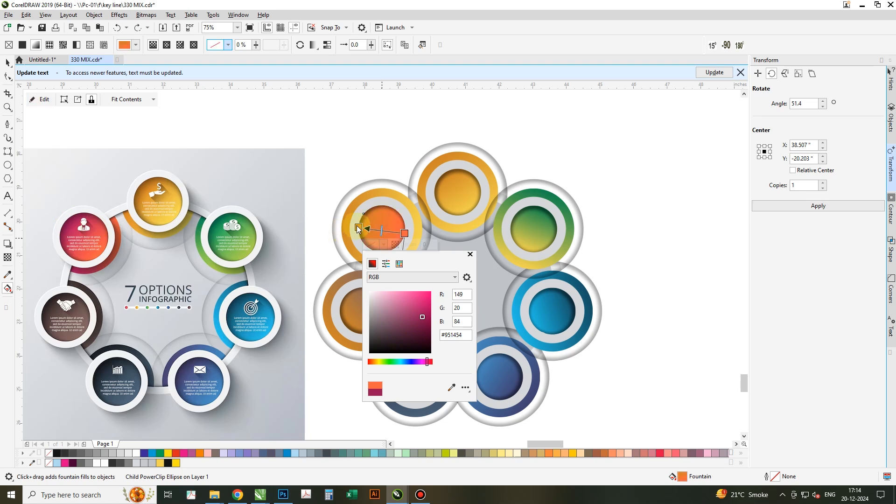
Set the orange gradient stop of the upper-left badge's inner circle to magenta #931252 sampled from the reference's person badge.
left_click(359, 228)
left_click(357, 228)
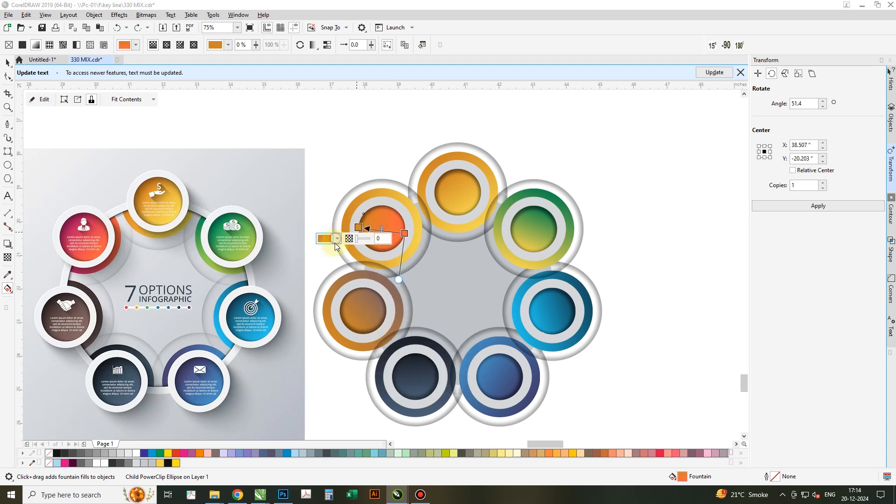
left_click(337, 239)
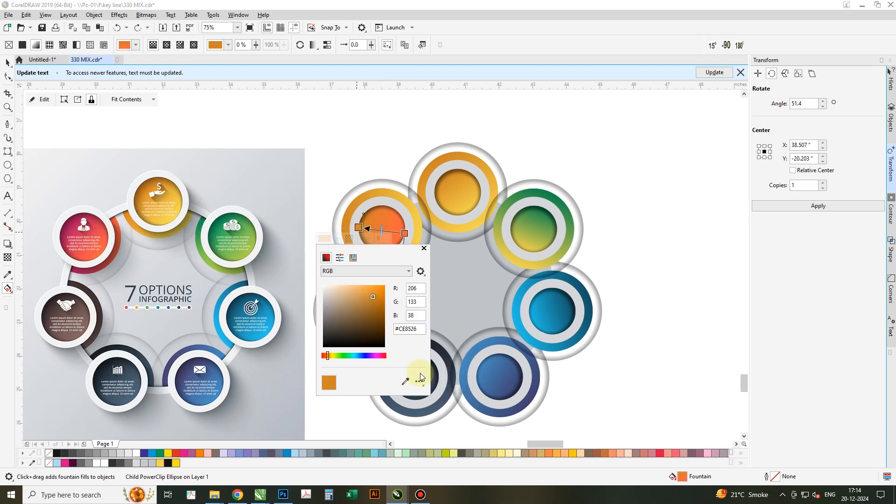
left_click(67, 232)
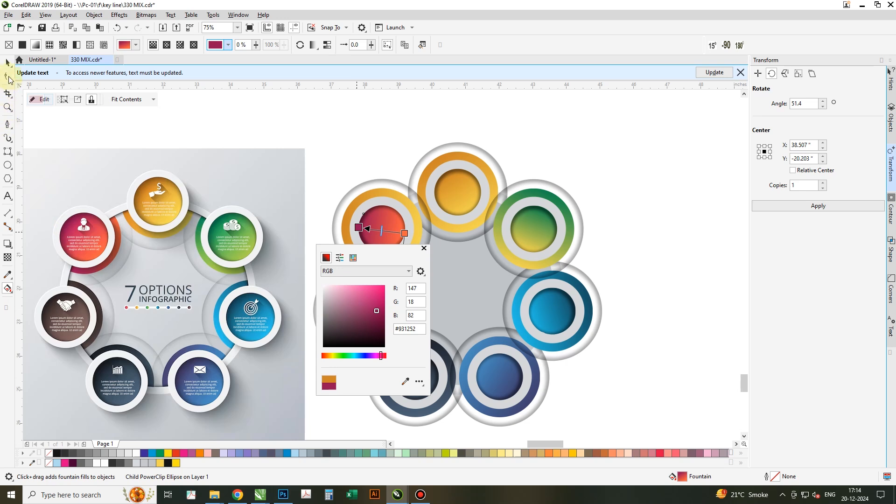
Copy the inner circle's magenta-to-orange gradient to the upper-left badge's outer colour ring.
left_click(373, 225)
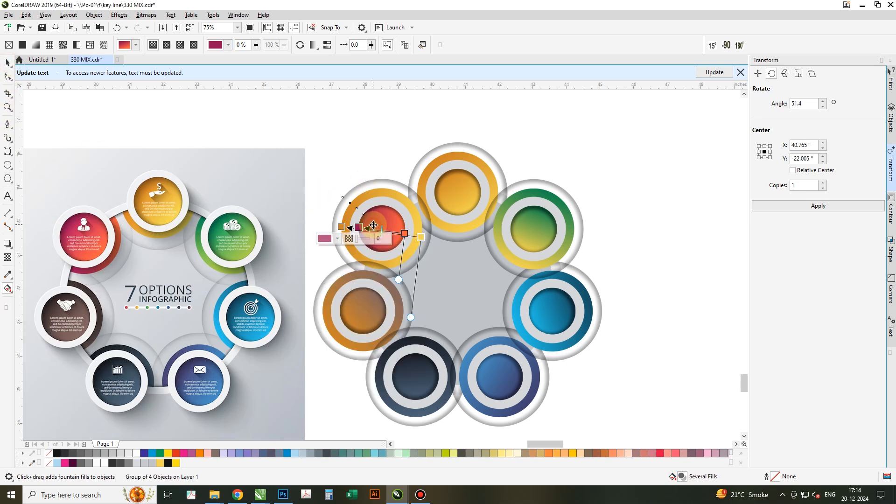
key("space")
left_click(377, 219, "ctrl")
left_click_drag(374, 219, 355, 209)
left_click(365, 154)
left_click(382, 227)
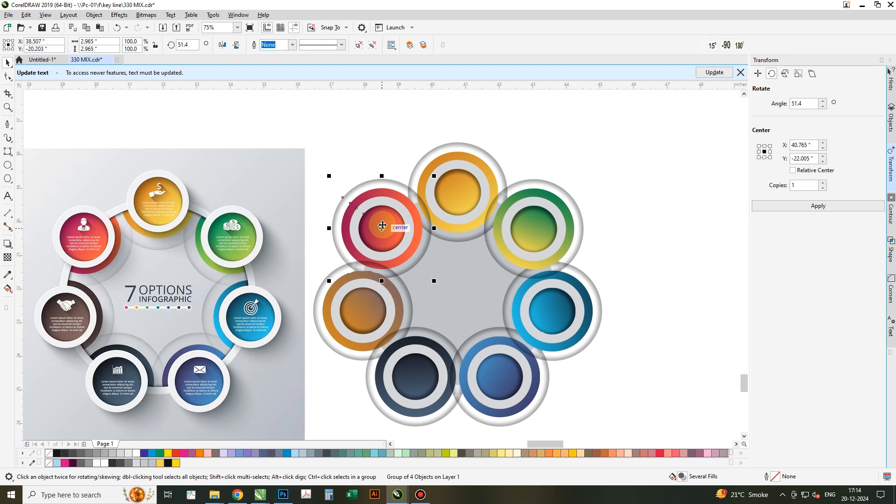
left_click(438, 223)
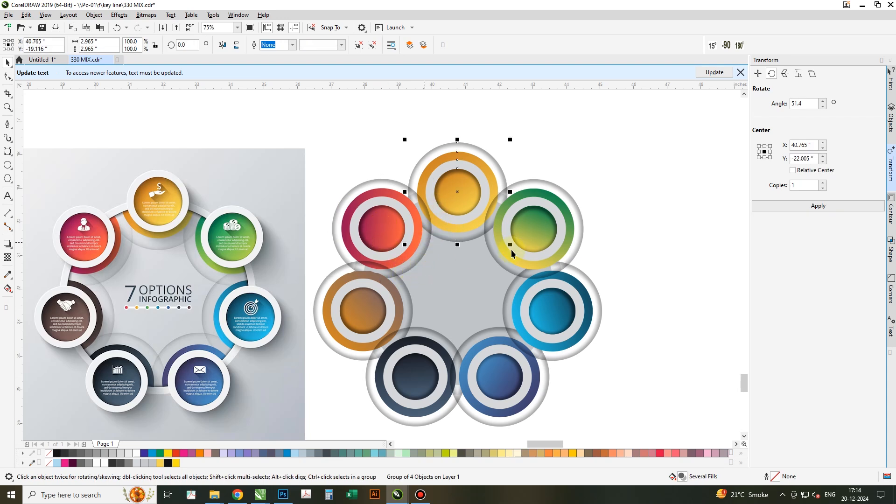
Ungroup the badges around the central ring so their individual circles can be edited.
left_click(527, 233)
left_click(555, 309)
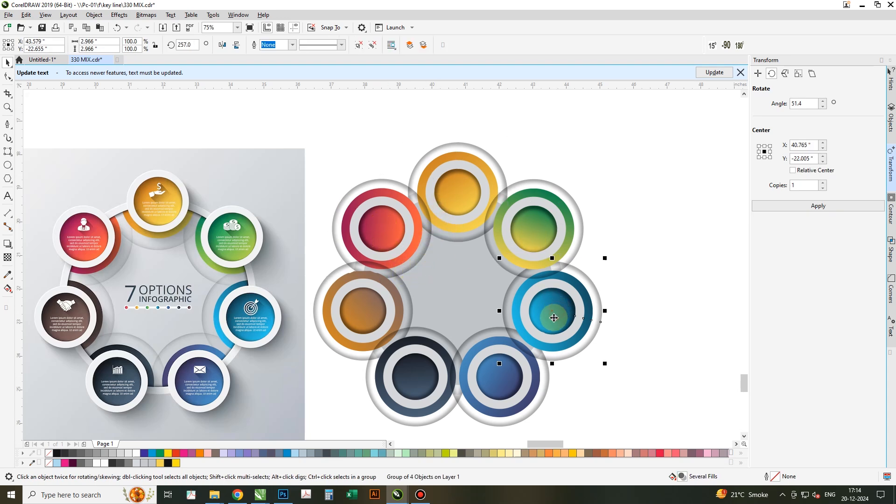
left_click(498, 398, "shift")
left_click(420, 392, "shift")
left_click(359, 322, "shift")
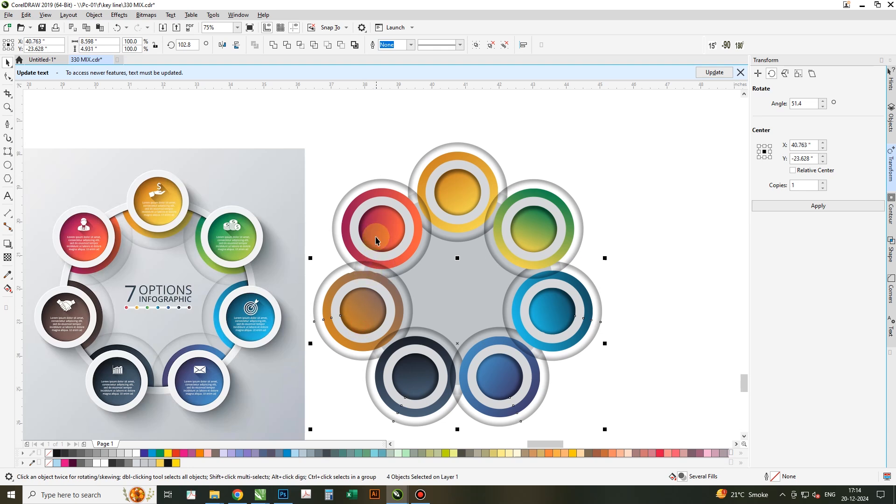
left_click(376, 241, "shift")
left_click(462, 174, "shift")
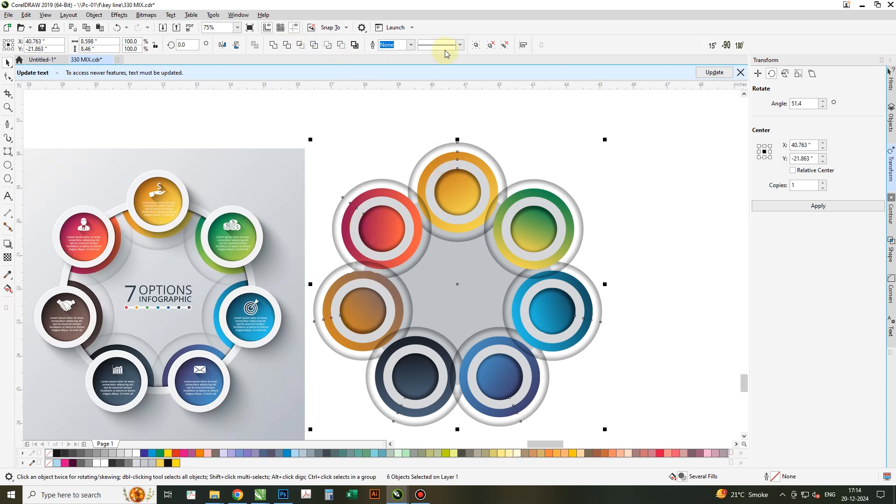
left_click(491, 45)
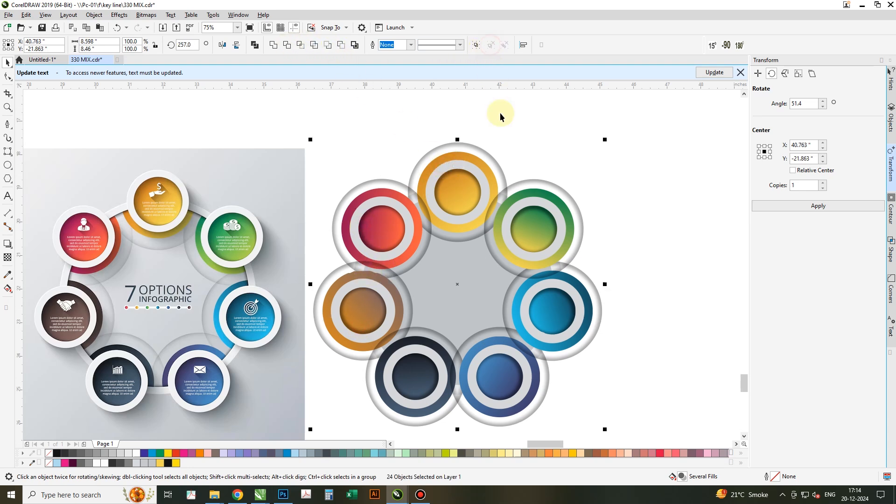
left_click(520, 155)
PowerClip the seven badges' outer colour circles and shadow circles inside the large grey central circle.
left_click(474, 160)
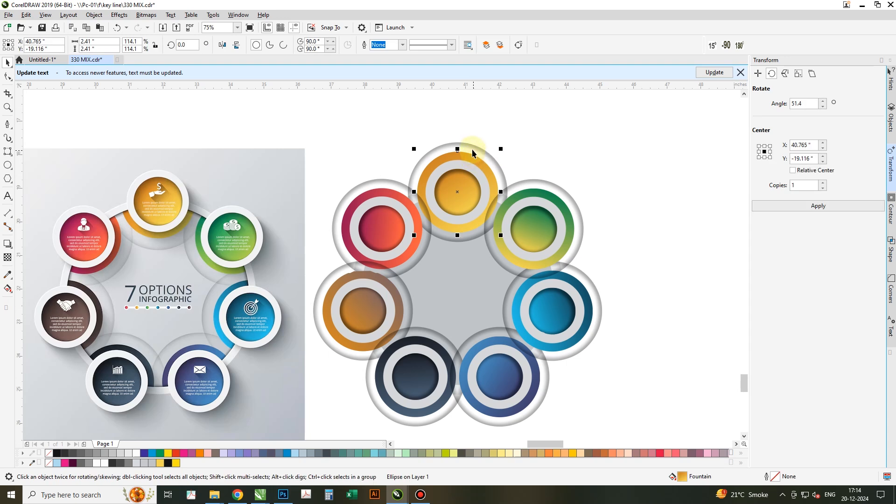
left_click(471, 150, "shift")
left_click(529, 192, "shift")
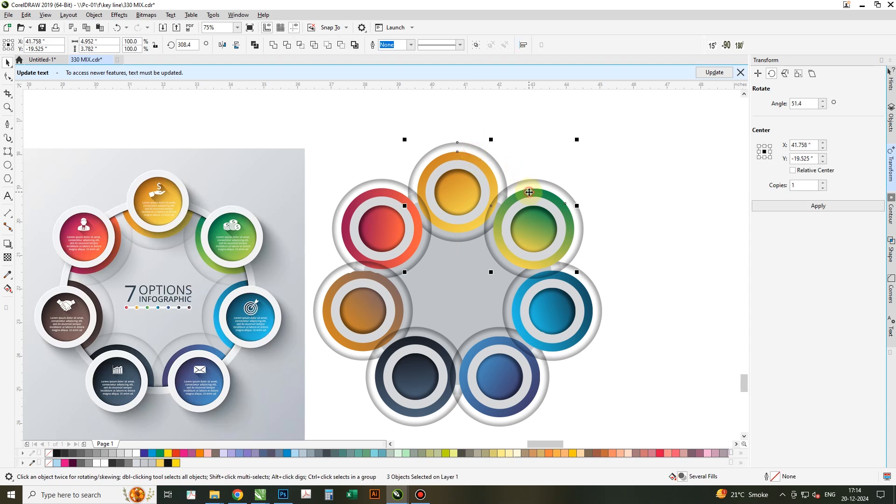
left_click(529, 191, "shift")
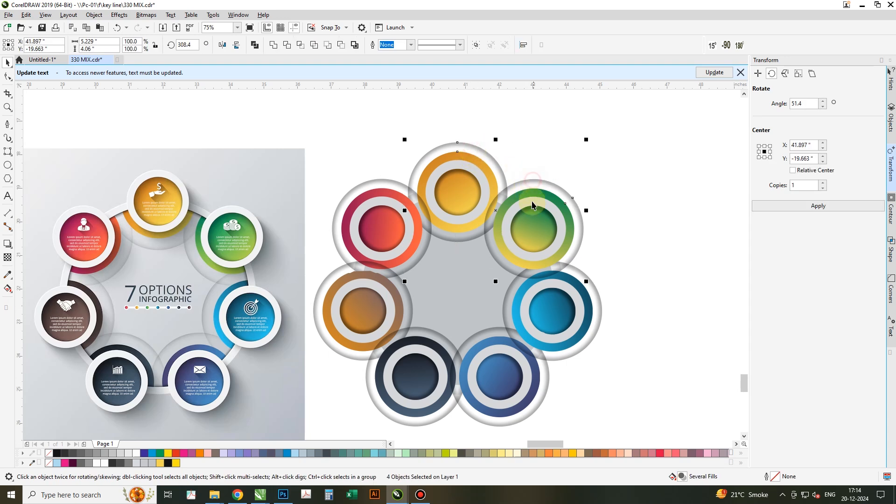
left_click(589, 320, "shift")
left_click(598, 317, "shift")
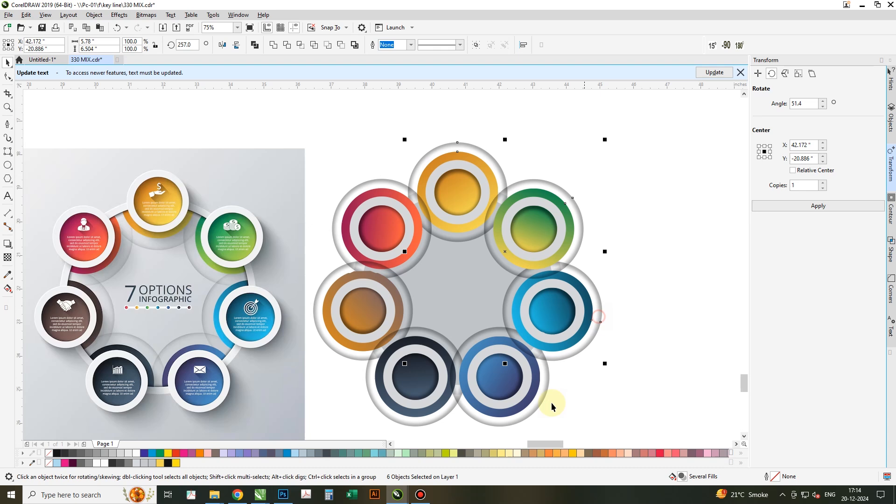
left_click(517, 415, "shift")
left_click(520, 423, "shift")
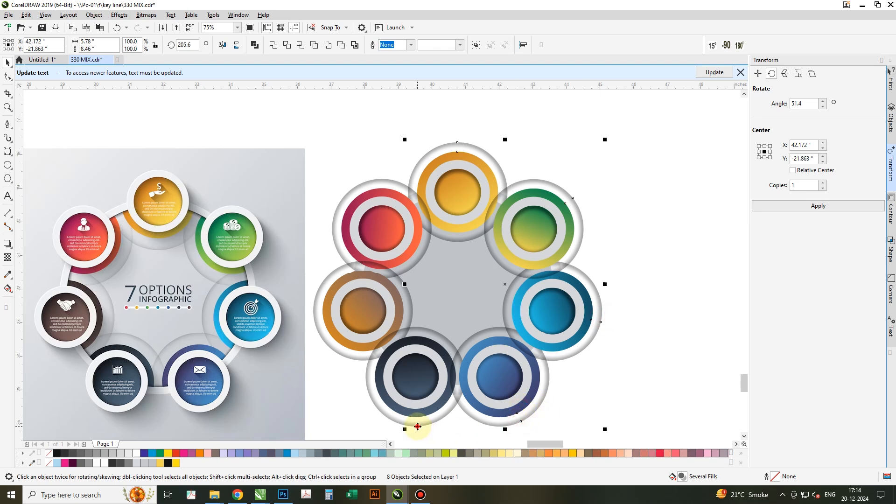
left_click(407, 415, "shift")
left_click(403, 415, "shift")
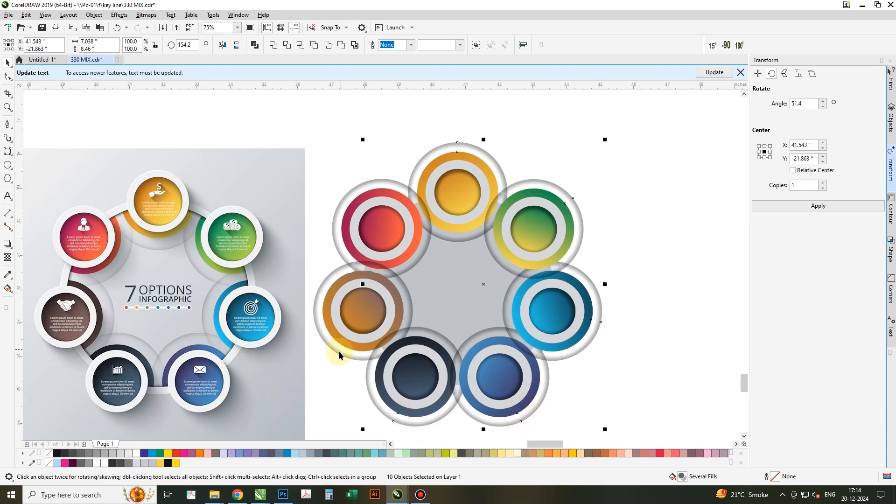
left_click(339, 261, "shift")
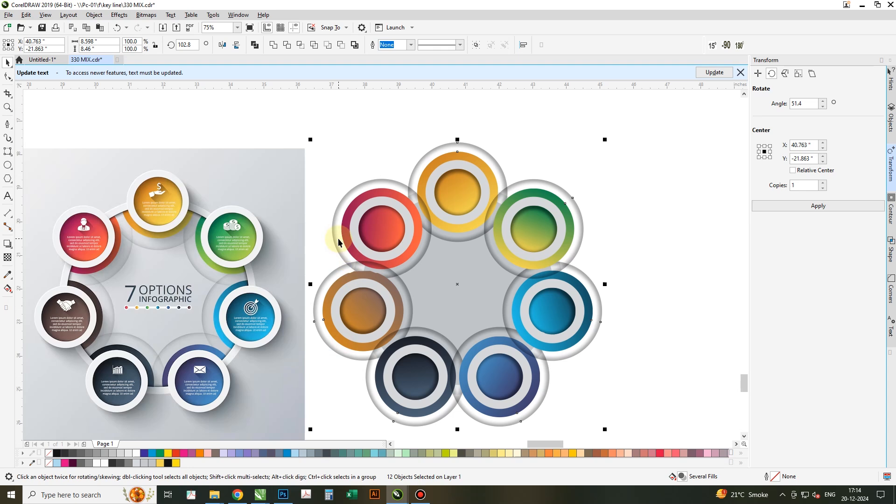
right_click(345, 224)
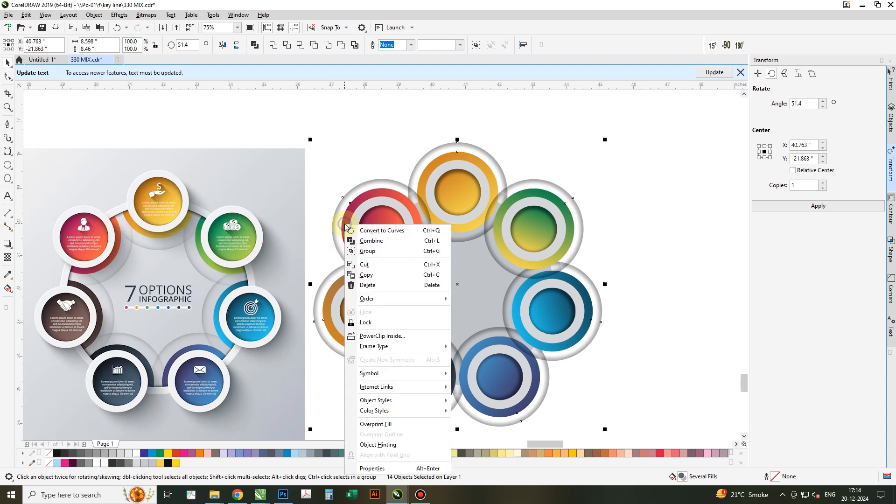
left_click(382, 335)
left_click(455, 289)
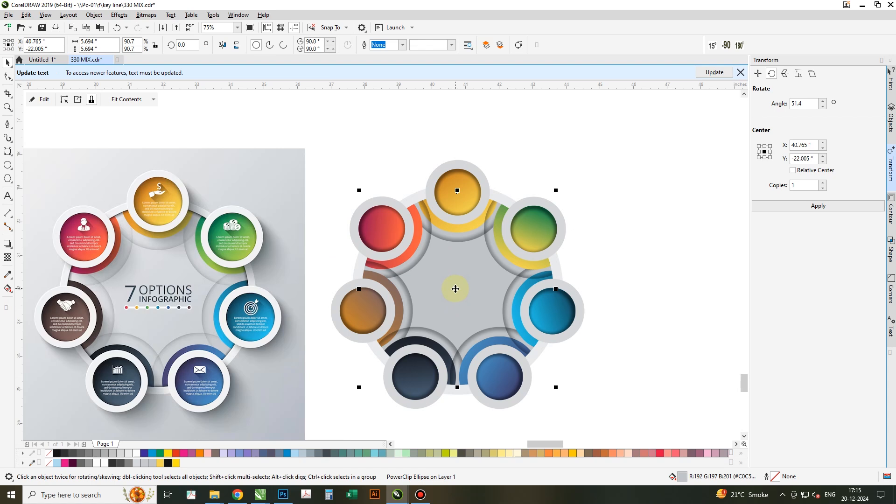
Send the seven shadow circles behind the colour circles within the central circle's PowerClip contents.
left_click(455, 267, "ctrl")
left_click(451, 239)
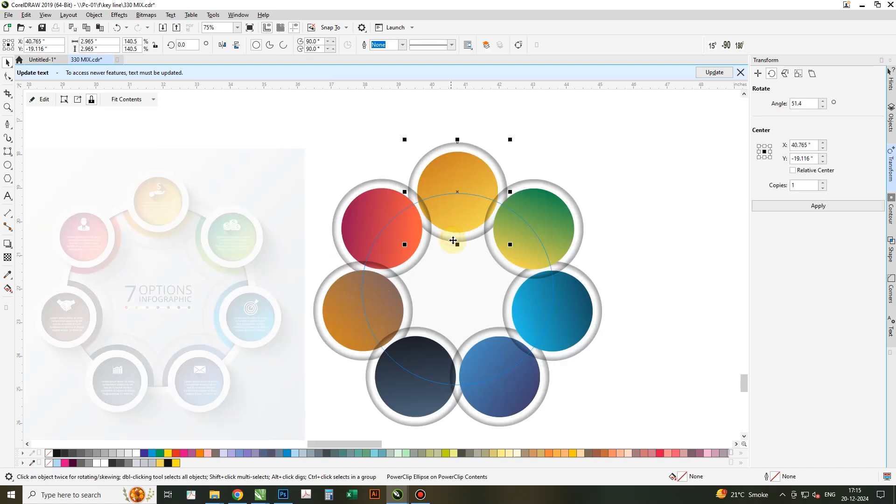
left_click(545, 178, "shift")
left_click(599, 302, "shift")
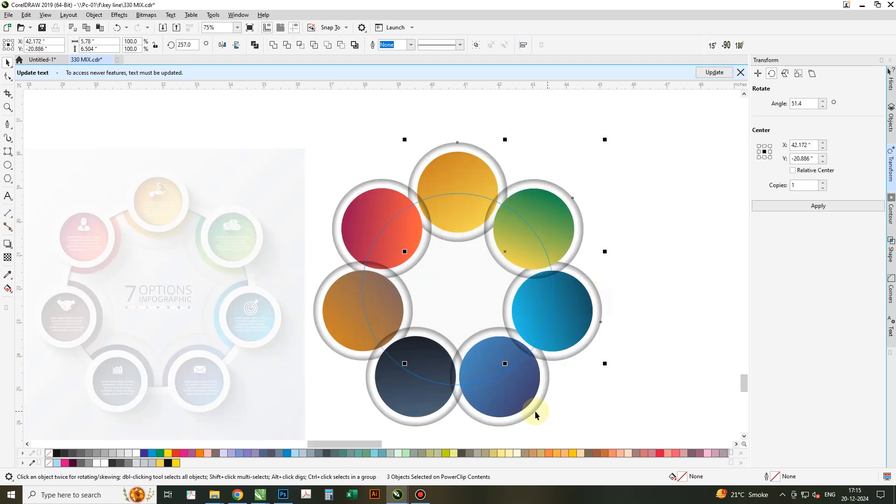
left_click(424, 422, "shift")
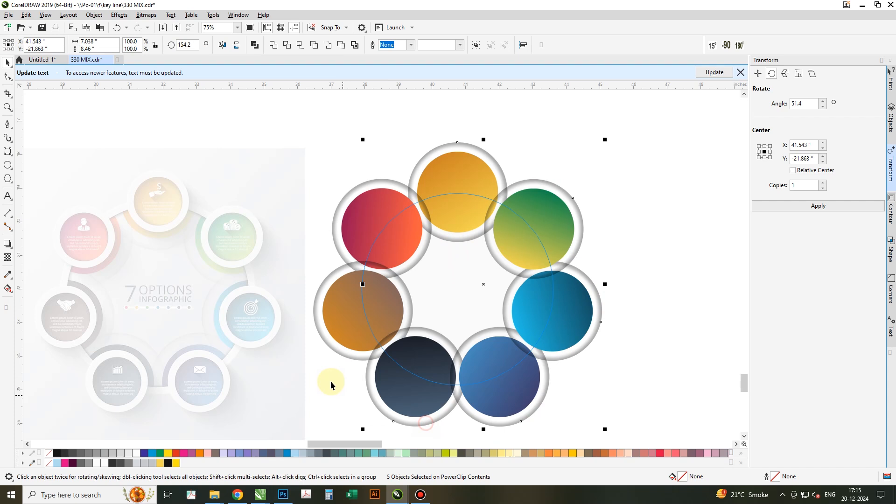
left_click(332, 340, "shift")
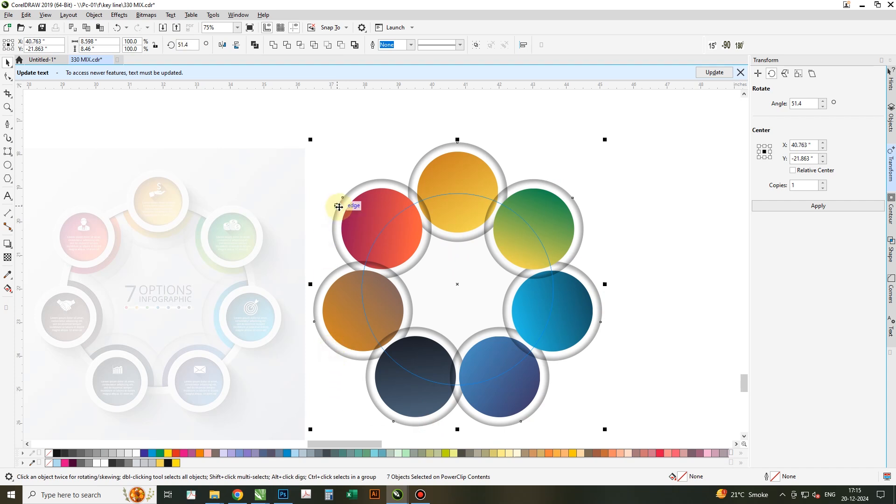
left_click(236, 162)
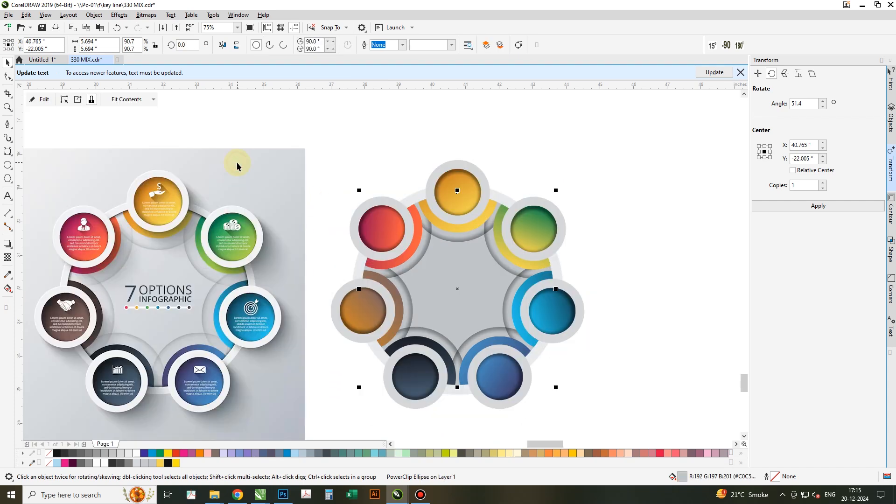
double_click(504, 284)
left_click(507, 285)
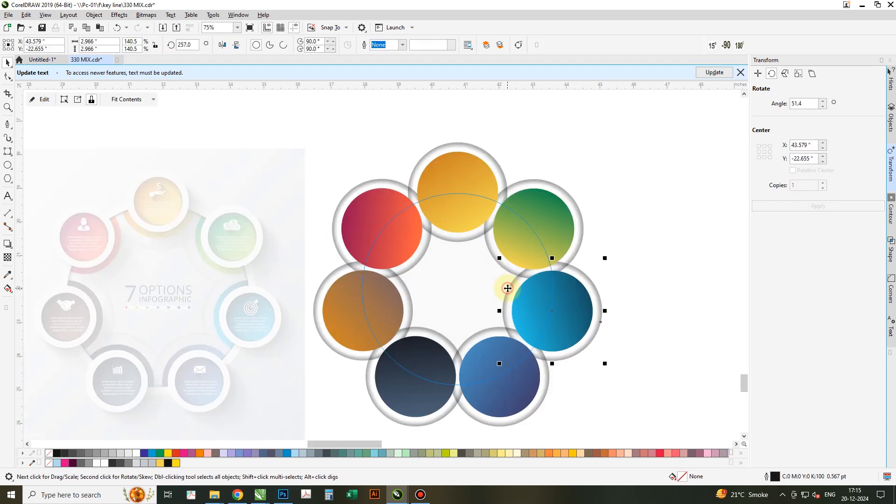
left_click(624, 290)
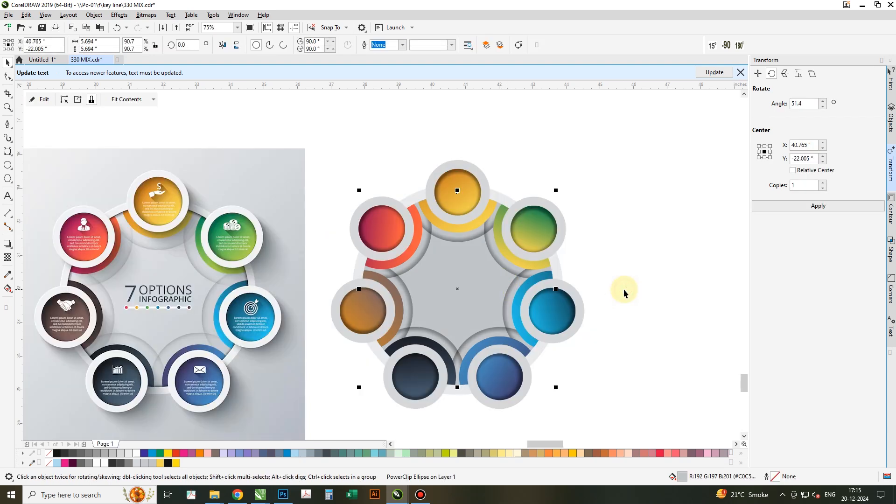
Fill the upper-left badge's grey ring with a linear gradient running from grey on its outer side to white toward the centre.
left_click(461, 133)
left_click(386, 225)
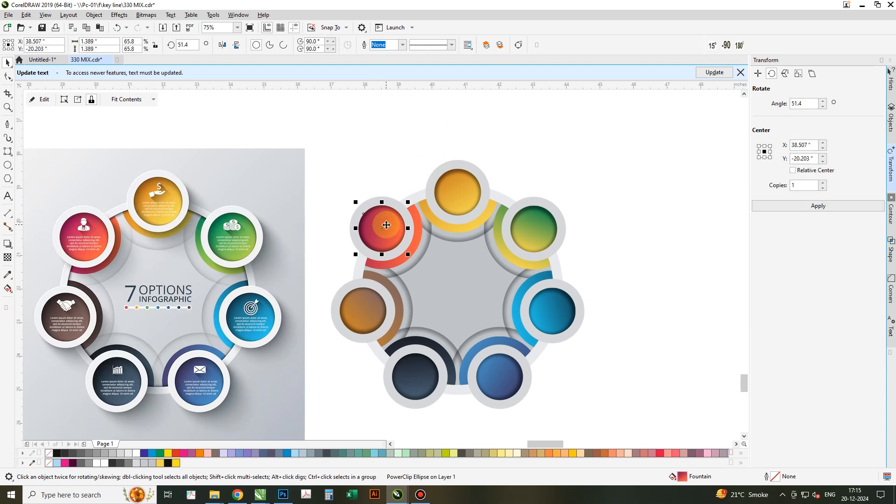
left_click(366, 203)
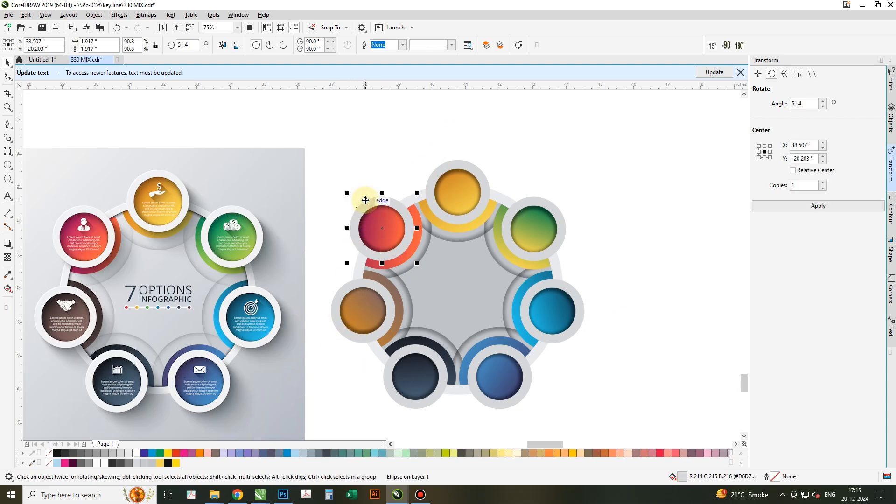
left_click(7, 290)
left_click(352, 228)
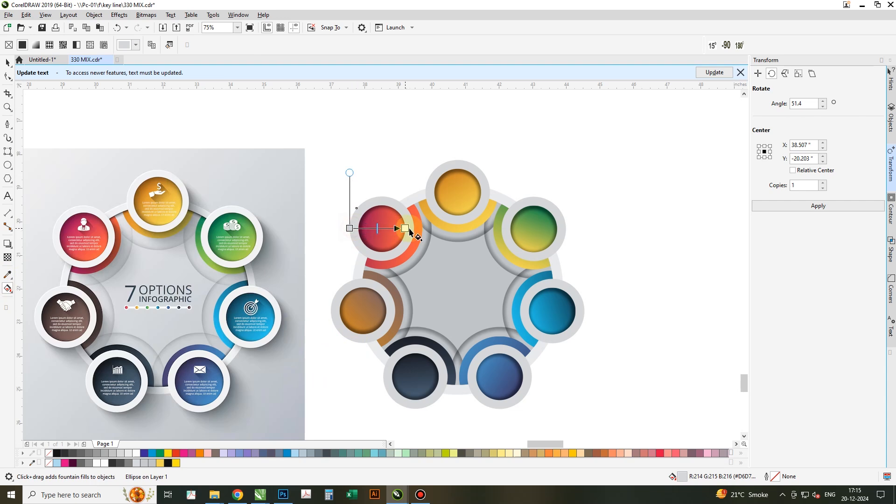
Apply grey-to-white linear gradients pointing toward the centre to the grey rings of the top, upper-right and right badges.
left_click(459, 164)
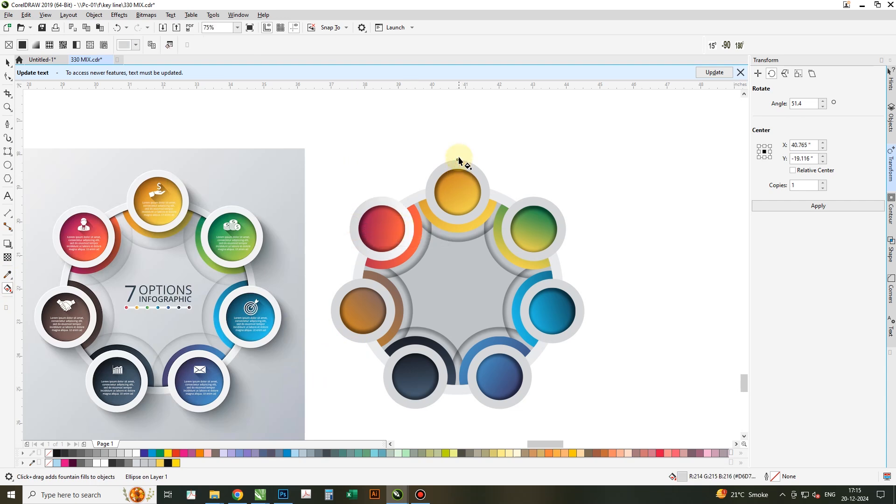
left_click_drag(458, 151, 462, 224)
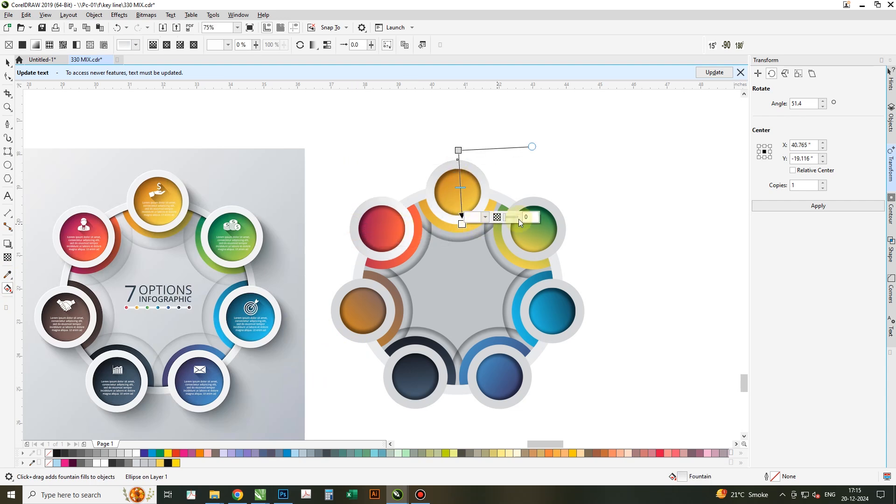
left_click(558, 209)
left_click_drag(563, 221, 514, 240)
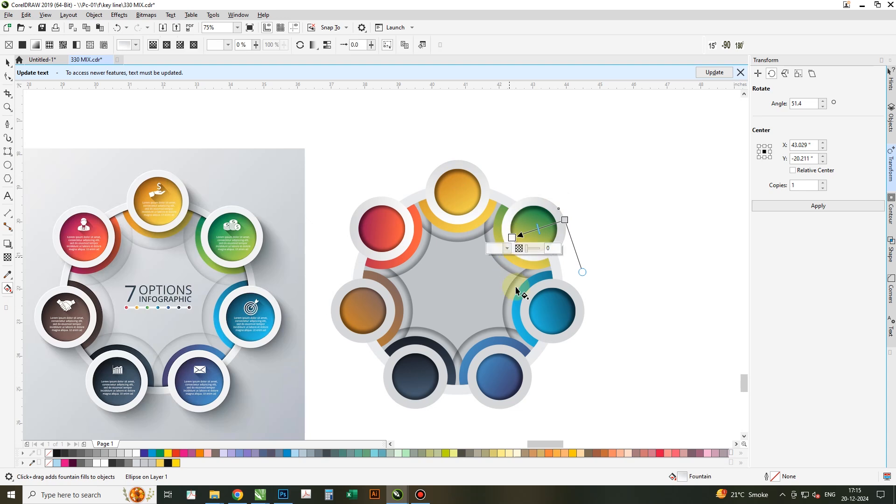
left_click(581, 312)
left_click_drag(584, 314, 521, 304)
Apply inward grey-to-white linear gradients to the grey rings of the lower-right, lower-left and left badges.
left_click(513, 404)
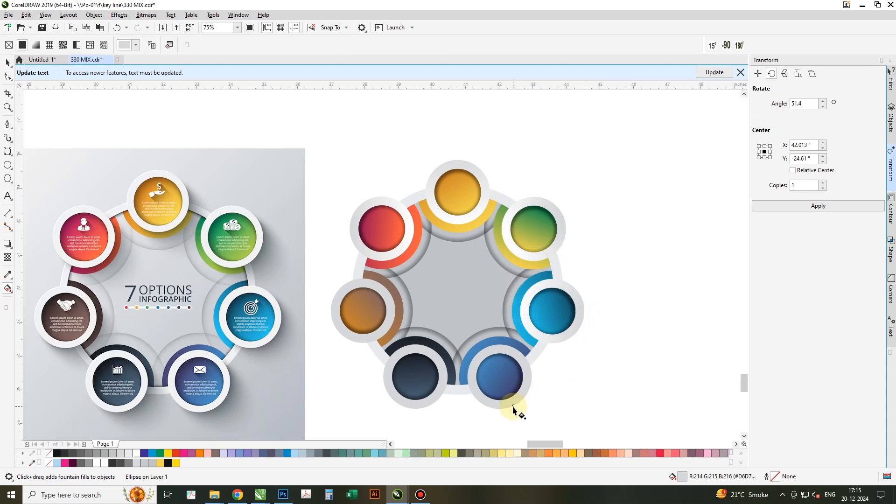
left_click_drag(513, 404, 491, 359)
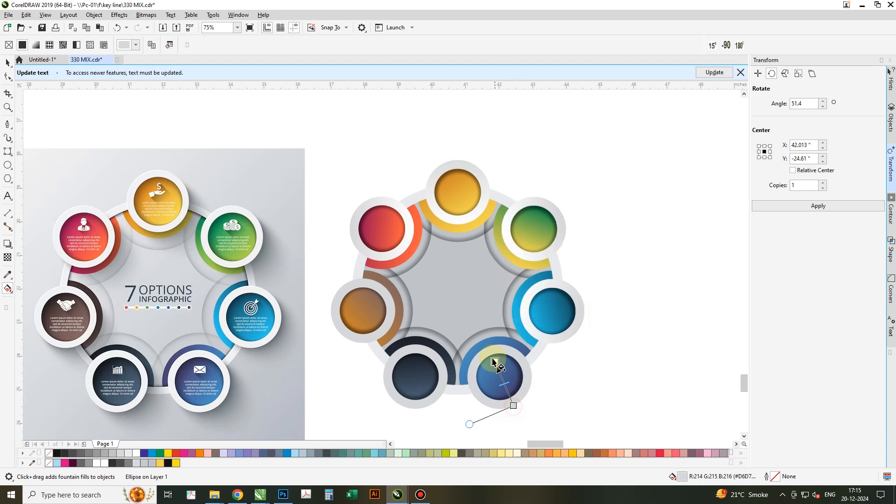
left_click(404, 405)
left_click_drag(404, 405, 425, 356)
key("space")
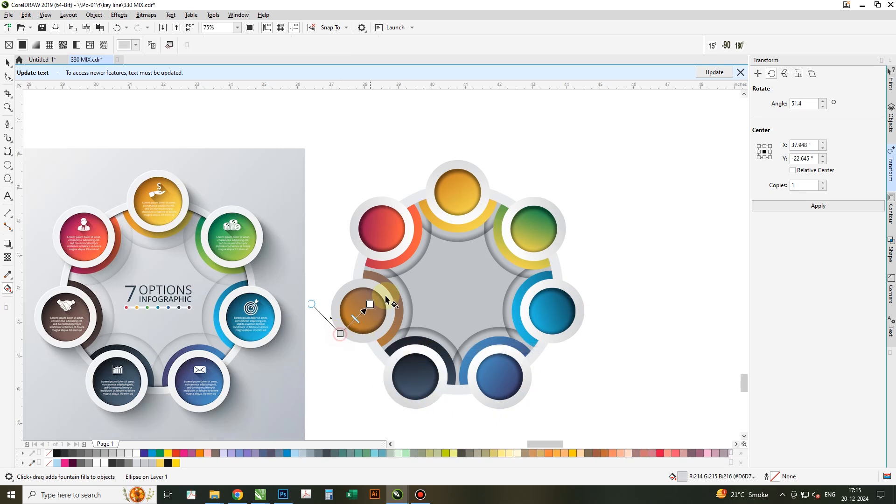
left_click(394, 305)
Group all objects of the redrawn ring and delete the reference image beside it.
left_click(650, 248)
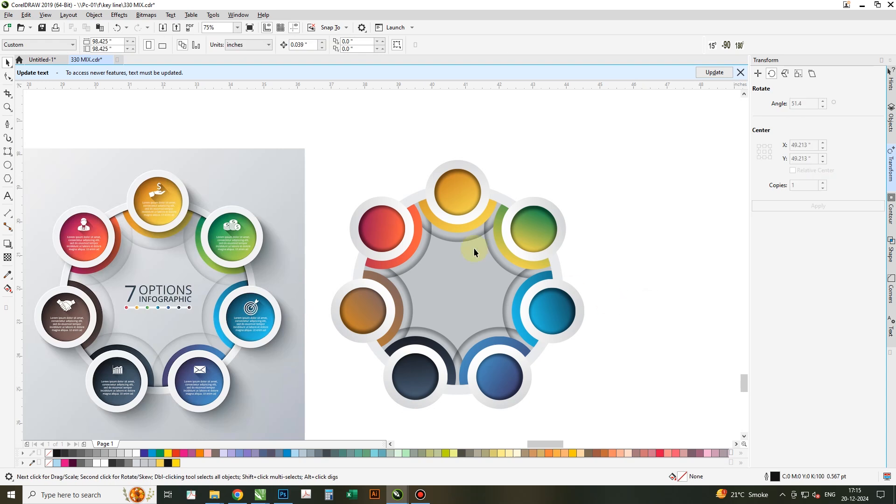
left_click_drag(355, 130, 600, 405)
left_click(89, 250)
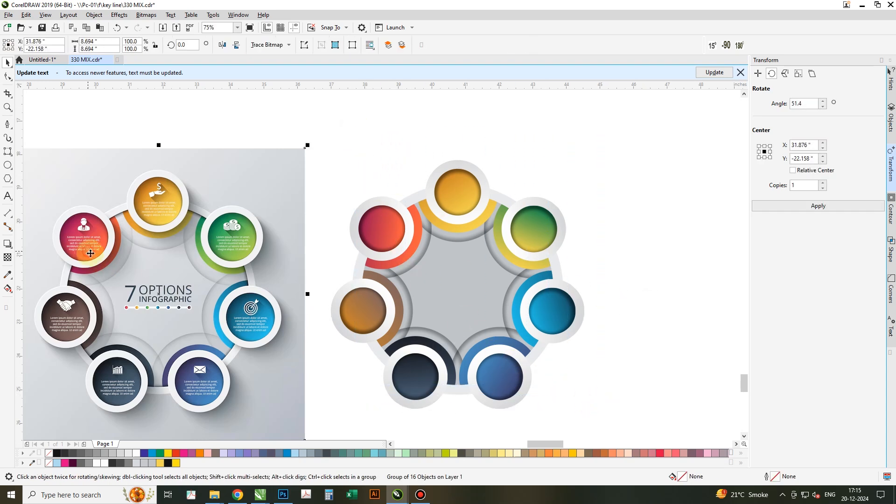
key("Delete")
Move the grouped infographic left toward the space freed by the reference image.
left_click(459, 288)
left_click_drag(458, 288, 340, 266)
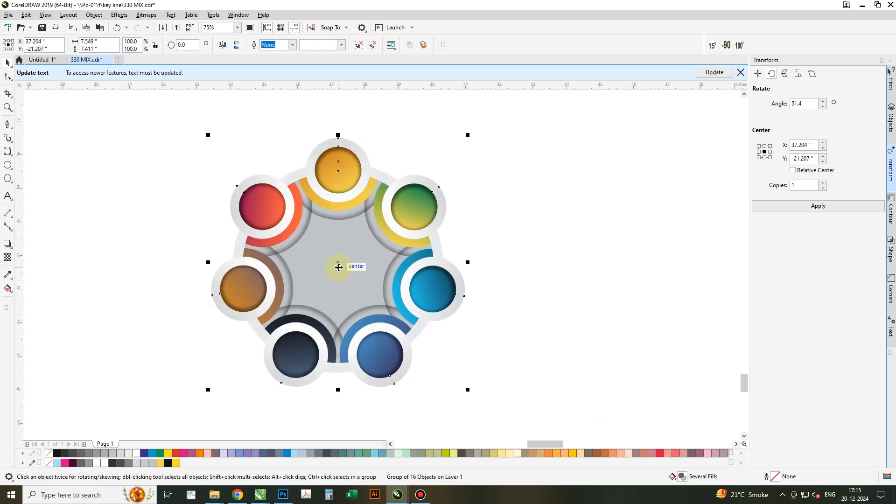
scroll(340, 266, "up", 1)
left_click(176, 233)
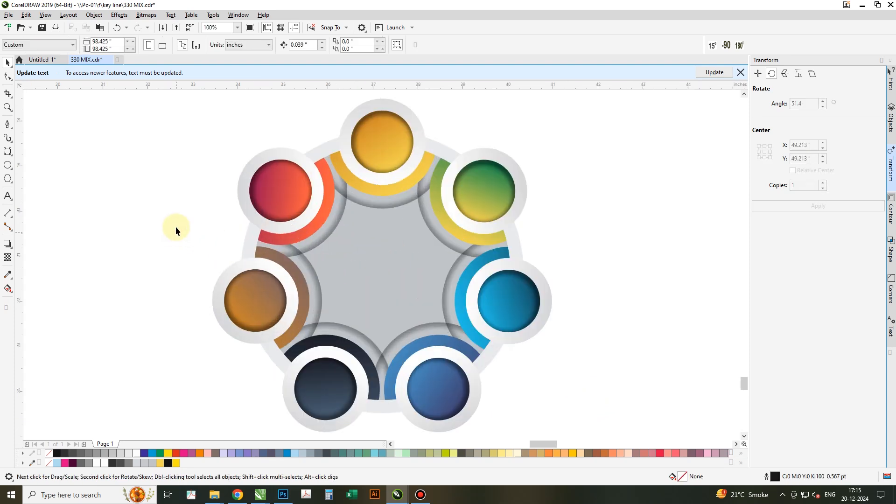